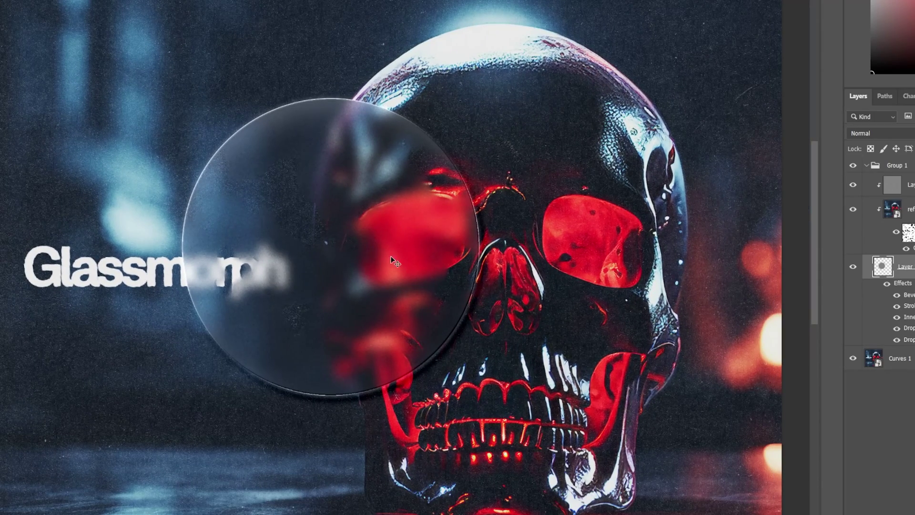
# Nudge the frosted glass circle slightly up and left over the skull.
pyautogui.moveTo(393, 261); pyautogui.dragTo(391, 257)
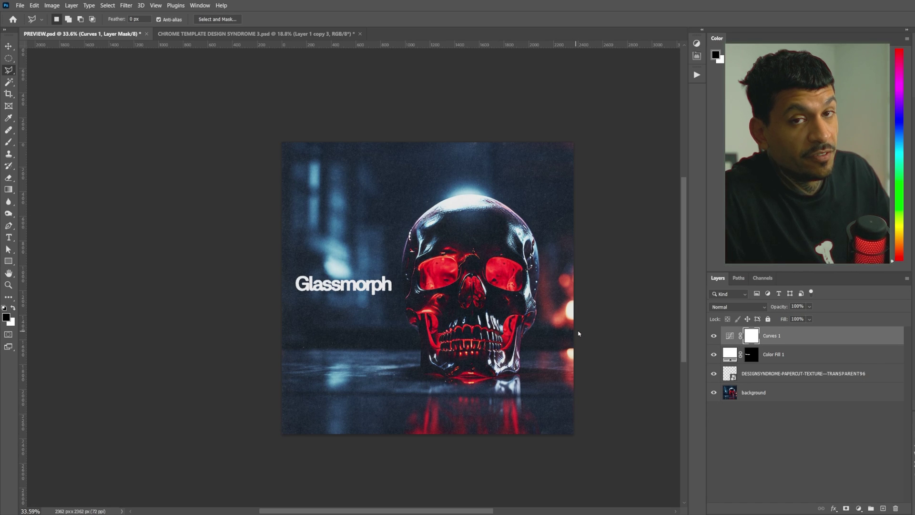
# Add a new empty layer above the Curves 1 adjustment layer.
pyautogui.scroll(-1, 591, 329)
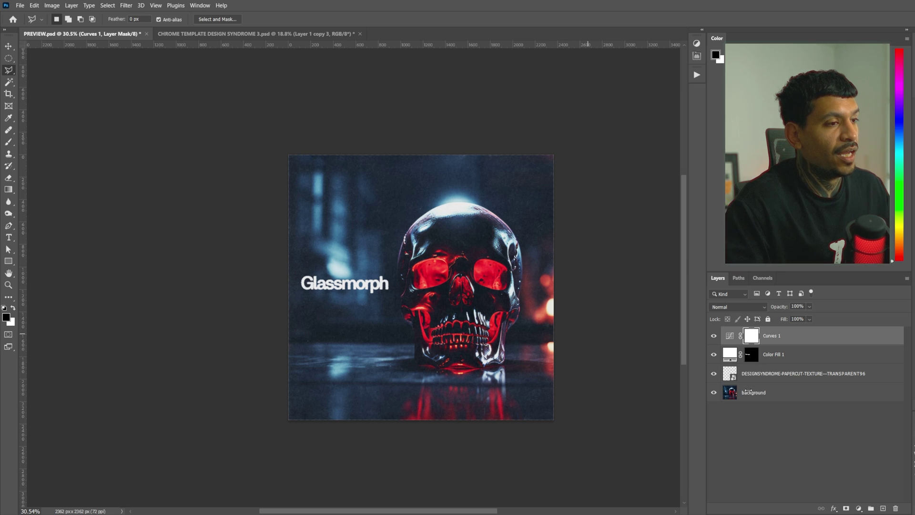
pyautogui.click(767, 375)
pyautogui.click(768, 393)
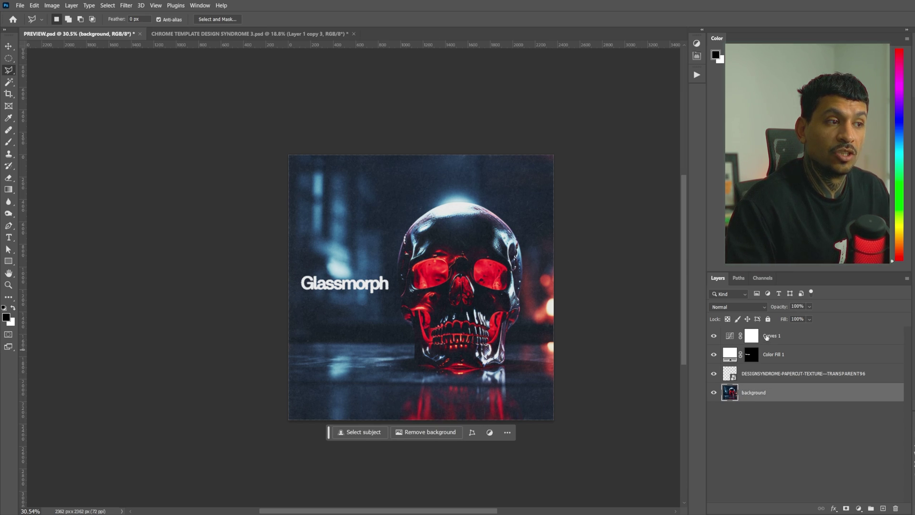
pyautogui.hotkey('alt', '.')
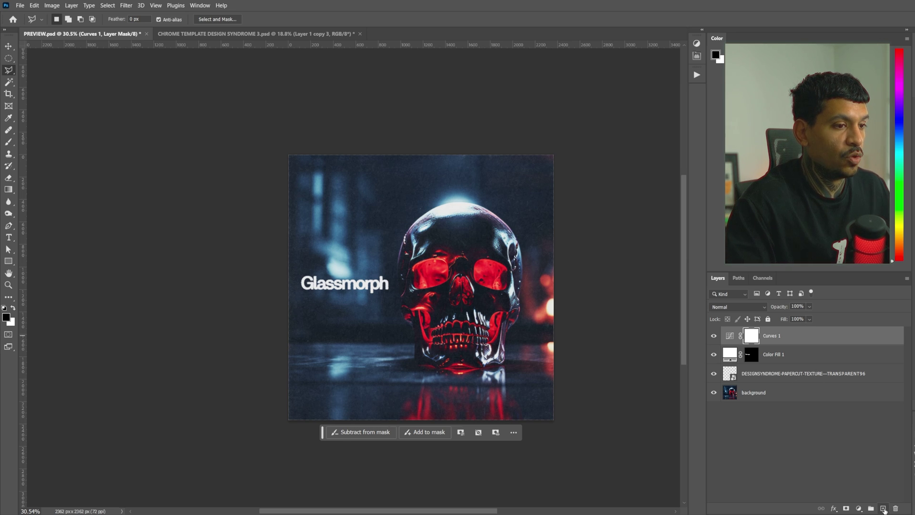
pyautogui.click(883, 509)
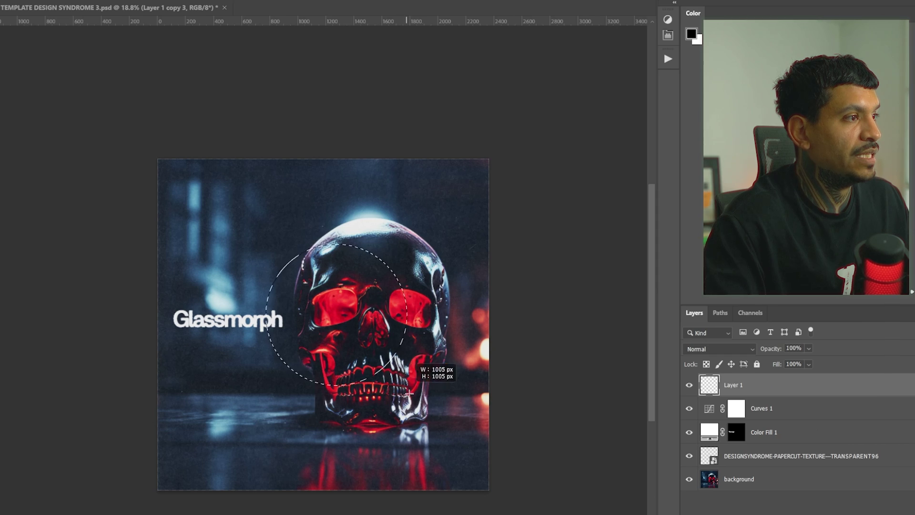
# Fill a circle over the skull's left side with 50% gray; select Curves 1 through background.
pyautogui.moveTo(413, 270); pyautogui.dragTo(496, 267)
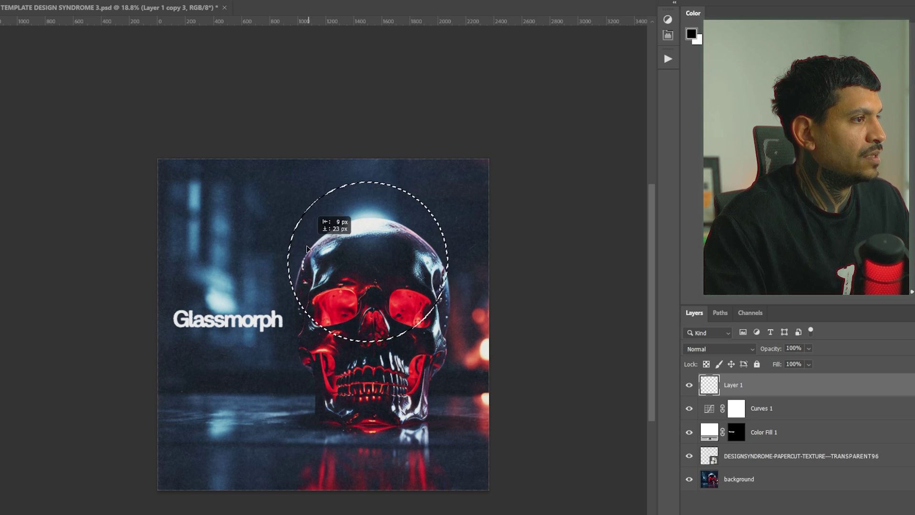
pyautogui.moveTo(418, 300); pyautogui.dragTo(350, 362)
pyautogui.click(34, 5)
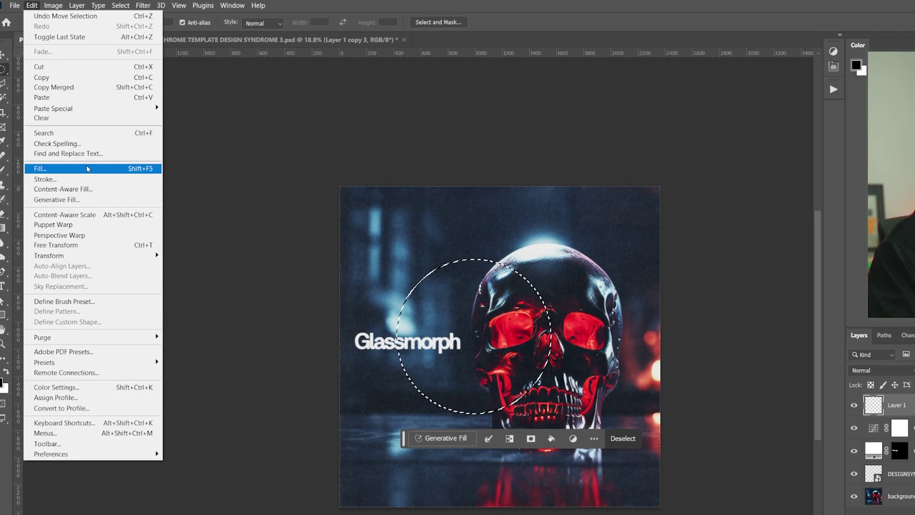
pyautogui.click(41, 140)
pyautogui.click(745, 284)
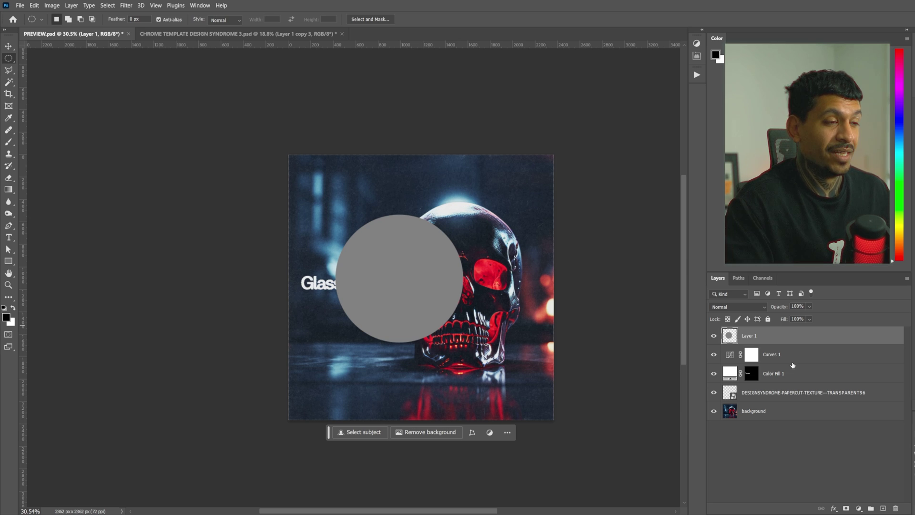
pyautogui.click(792, 363)
pyautogui.keyDown('shift'); pyautogui.click(805, 416); pyautogui.keyUp('shift')
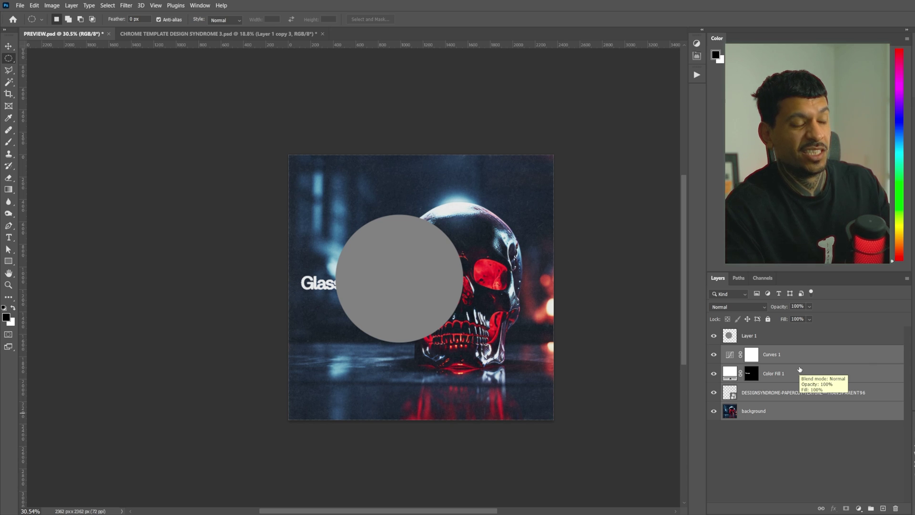
pyautogui.hotkey('ctrl', 'j')
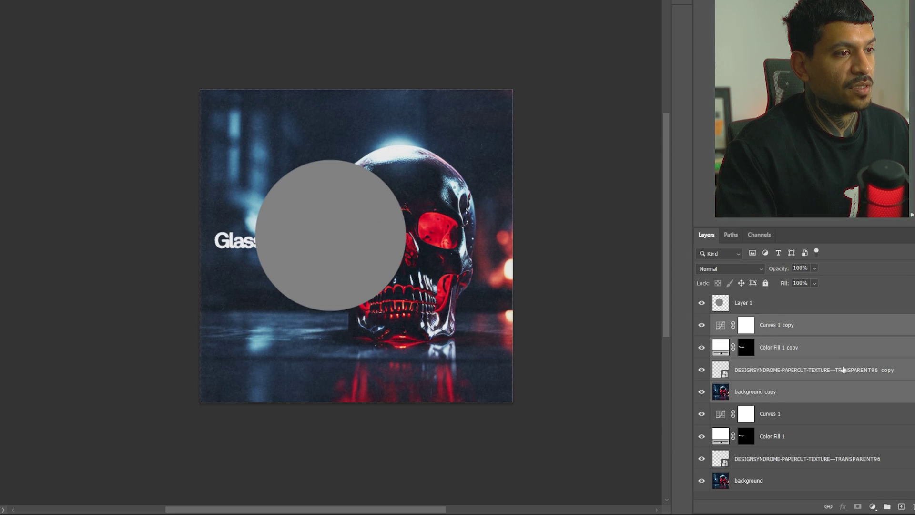
pyautogui.click(887, 508)
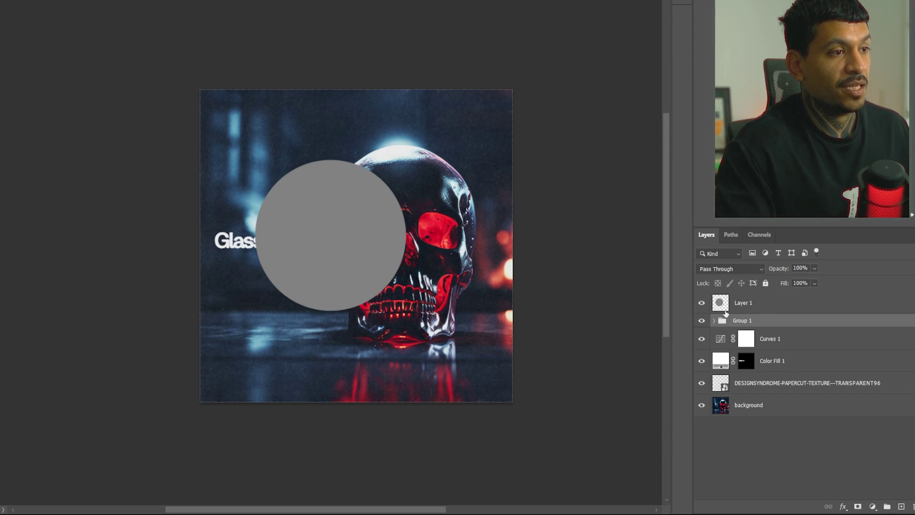
pyautogui.keyDown('ctrl'); pyautogui.click(721, 304); pyautogui.keyUp('ctrl')
pyautogui.click(701, 302)
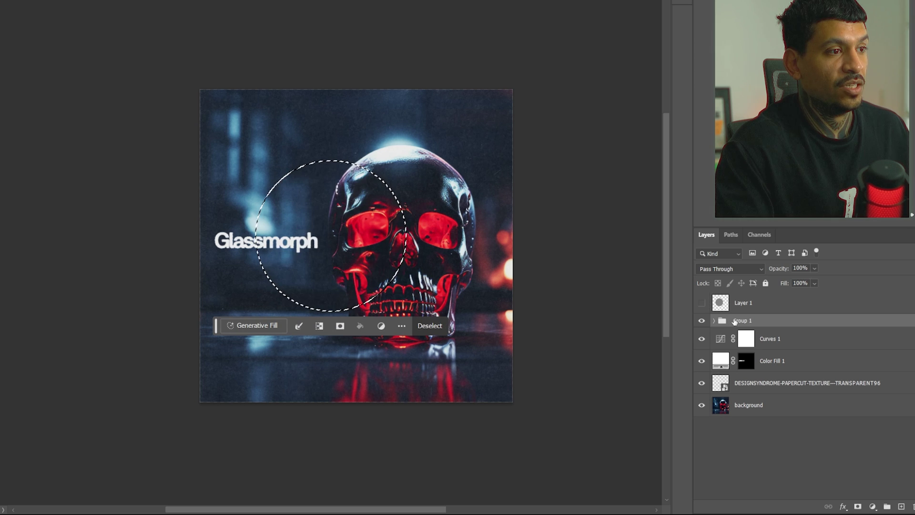
pyautogui.click(858, 506)
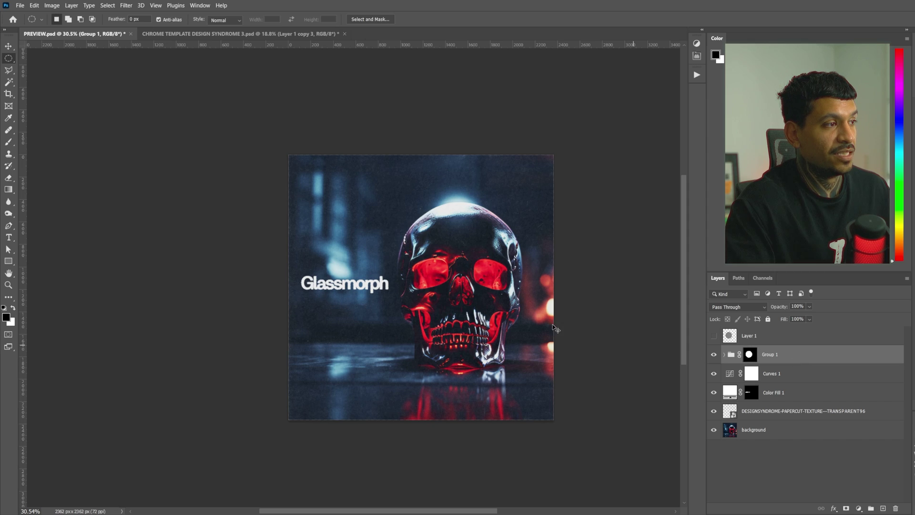
pyautogui.hotkey('ctrl', 't')
pyautogui.moveTo(491, 215); pyautogui.dragTo(464, 229)
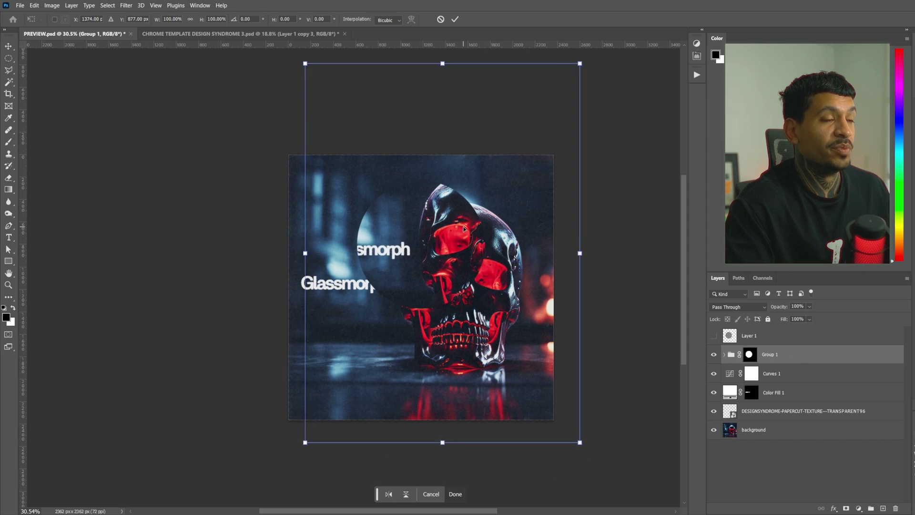
pyautogui.press('Escape')
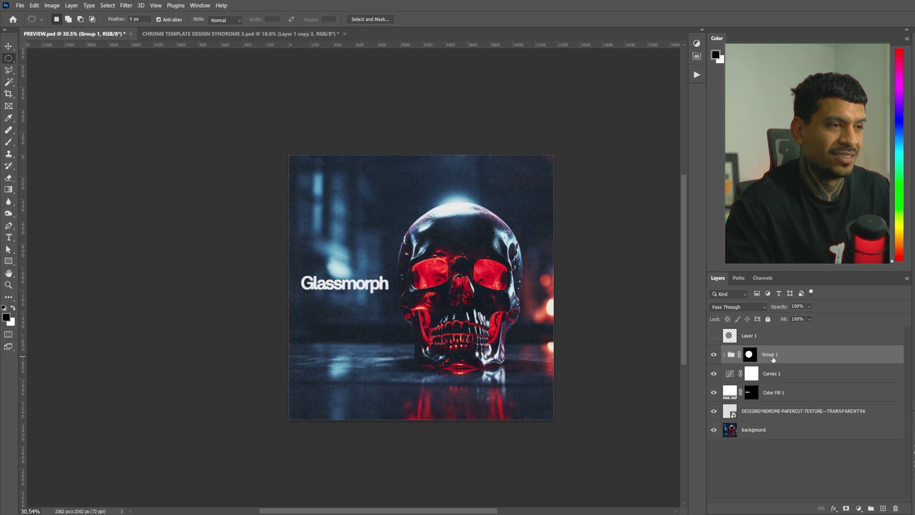
pyautogui.hotkey('ctrl', 'z')
pyautogui.hotkey('ctrl', 'z')
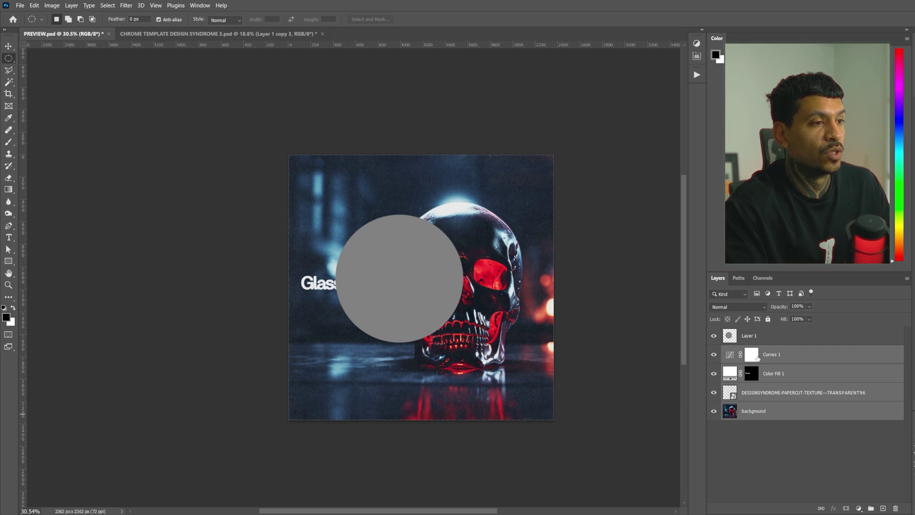
# Convert the Curves 1 through background layers into one smart object.
pyautogui.click(764, 353)
pyautogui.keyDown('shift'); pyautogui.click(796, 417); pyautogui.keyUp('shift')
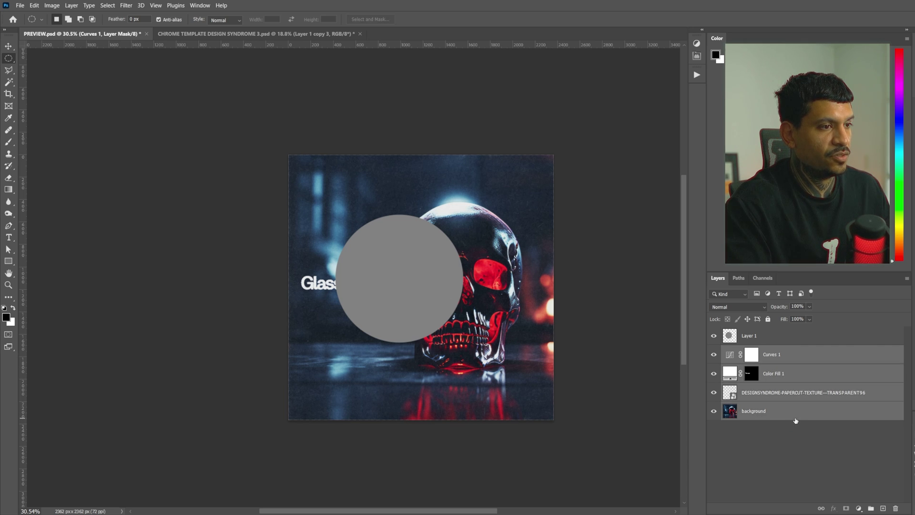
pyautogui.click(67, 6)
pyautogui.moveTo(92, 209)
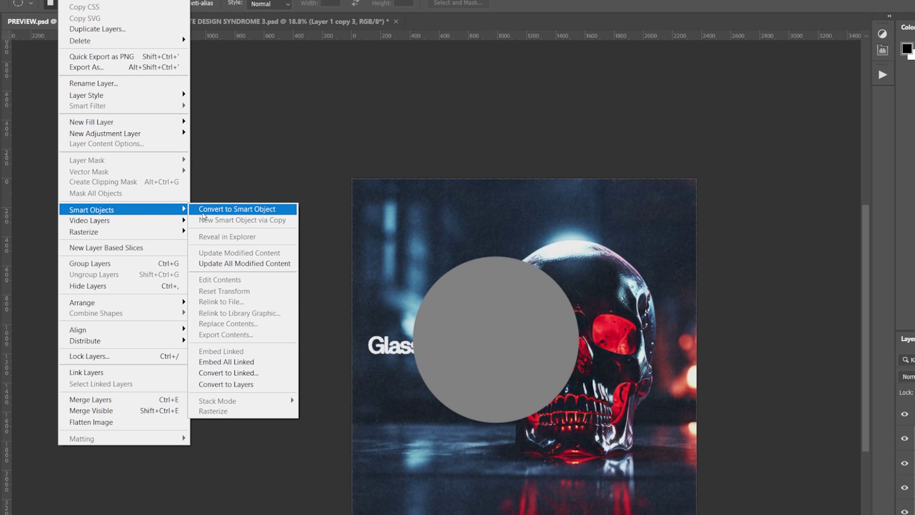
pyautogui.click(228, 210)
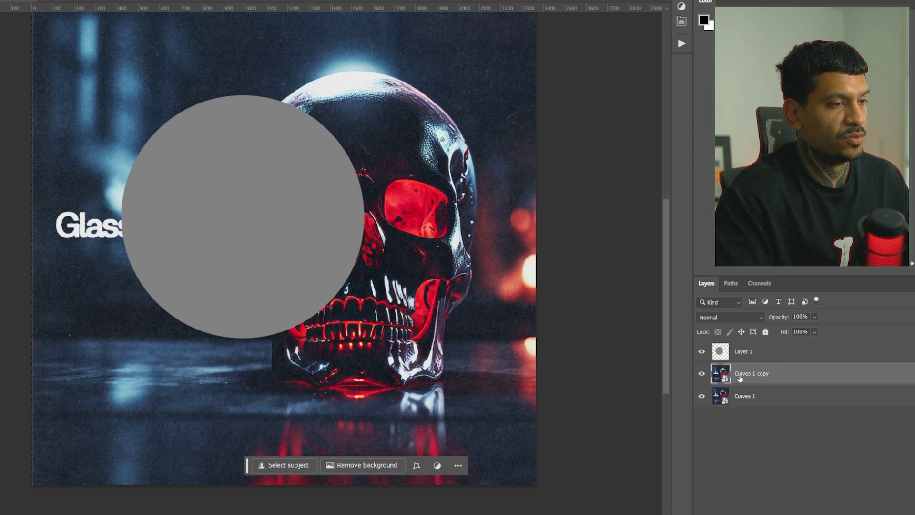
# Move the smart object copy above the circle layer, clip it, and name it 'refraction'.
pyautogui.moveTo(740, 378); pyautogui.dragTo(741, 350)
pyautogui.rightClick(756, 360)
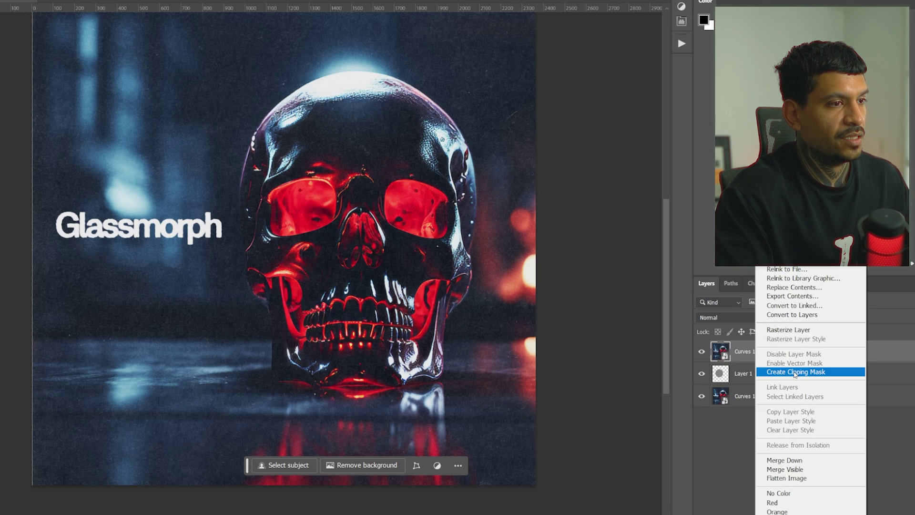
pyautogui.click(794, 373)
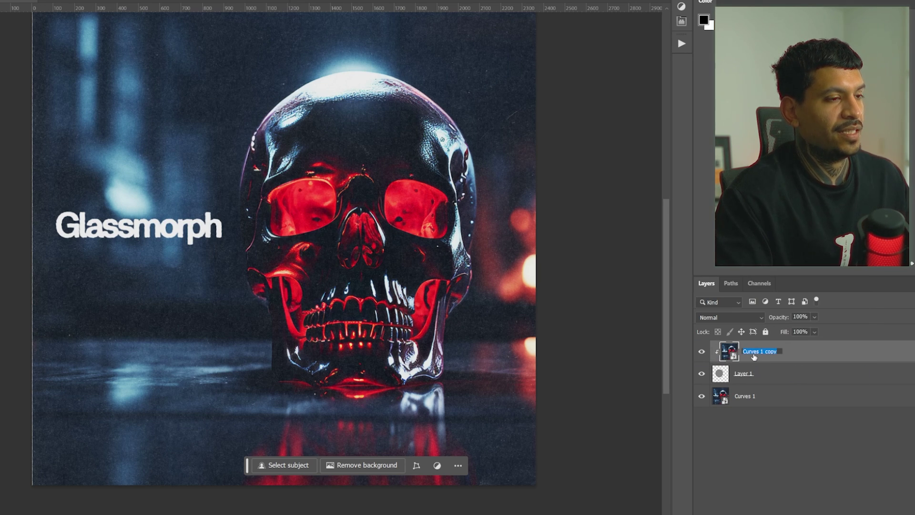
pyautogui.write('refract')
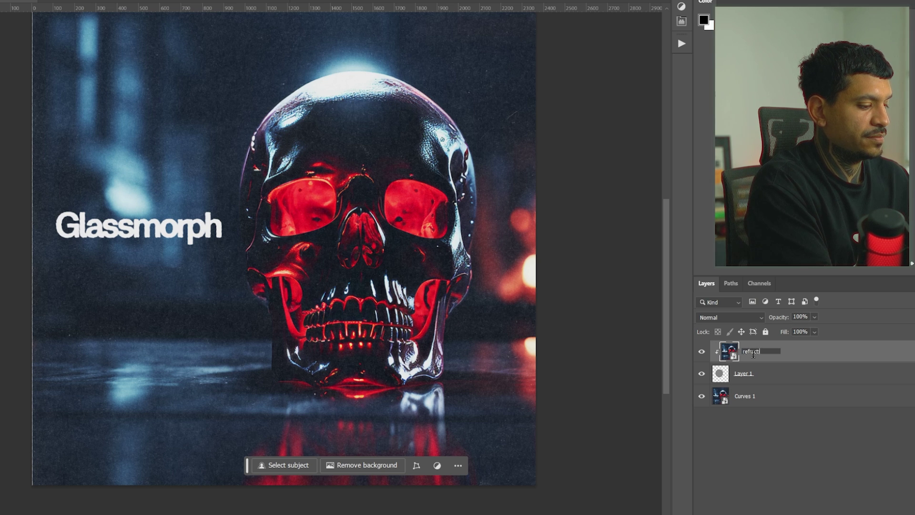
pyautogui.write('ion')
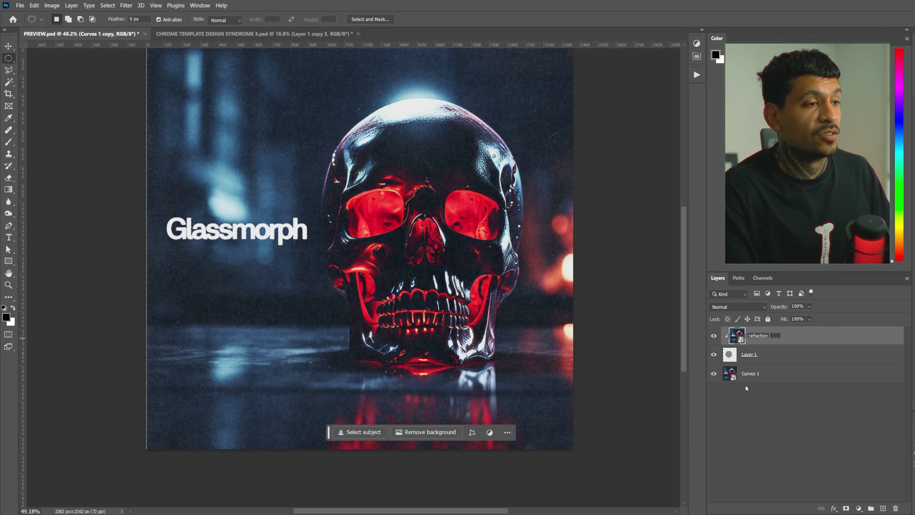
pyautogui.press('Return')
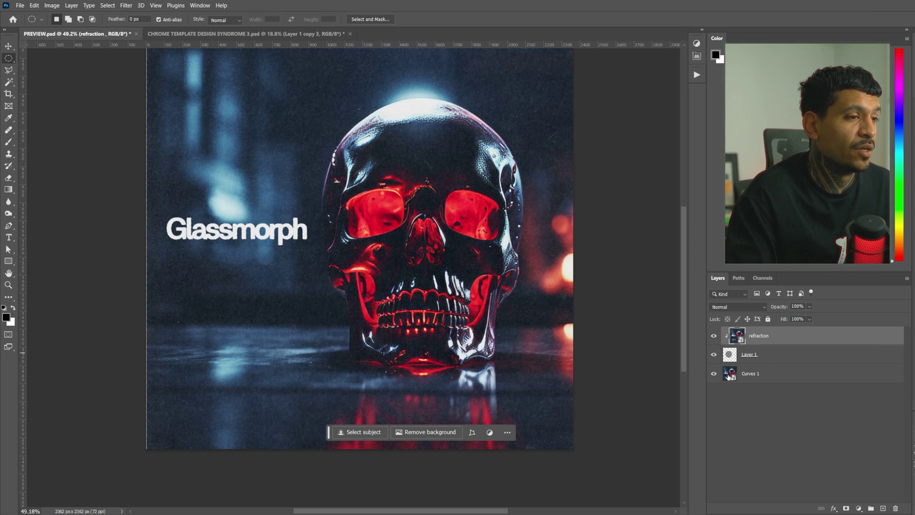
pyautogui.doubleClick(729, 374)
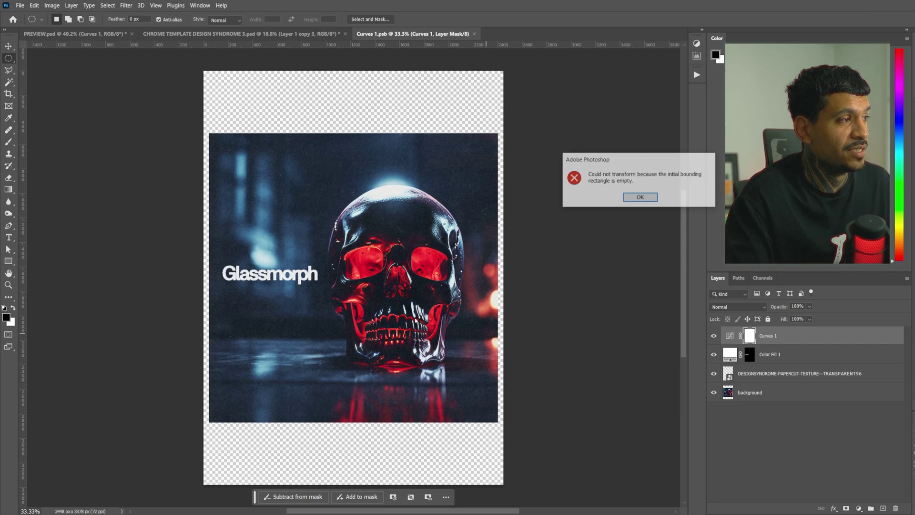
pyautogui.hotkey('ctrl', 't')
pyautogui.press('Return')
pyautogui.click(771, 357)
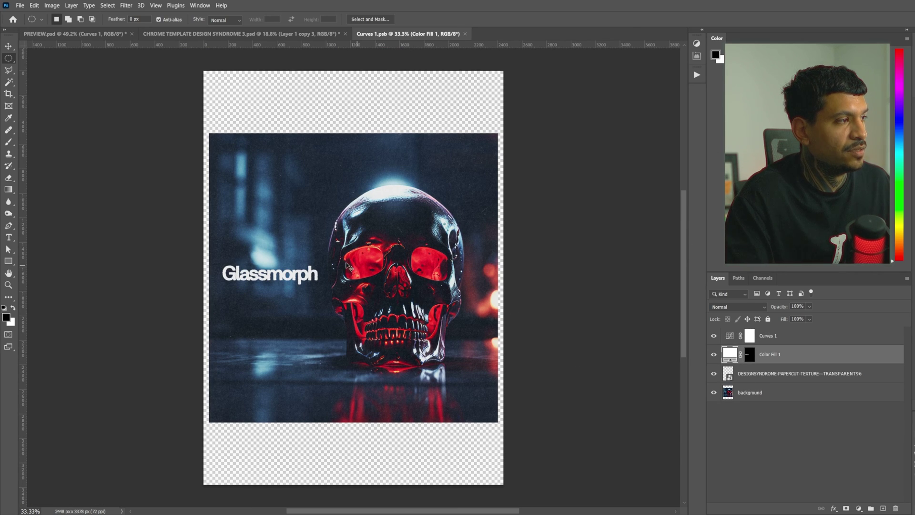
pyautogui.click(468, 34)
pyautogui.click(615, 196)
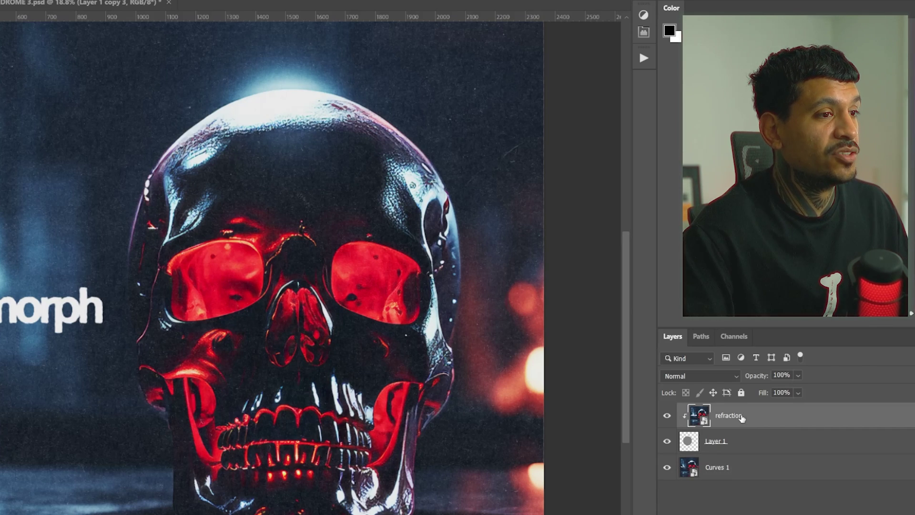
pyautogui.click(741, 415)
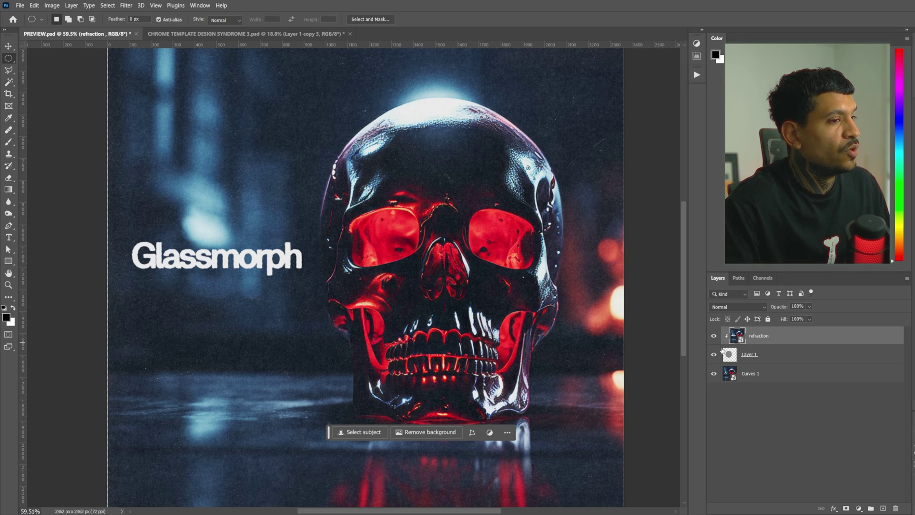
# Apply an approximately 11 px Gaussian Blur smart filter to the refraction layer.
pyautogui.click(122, 7)
pyautogui.moveTo(207, 127)
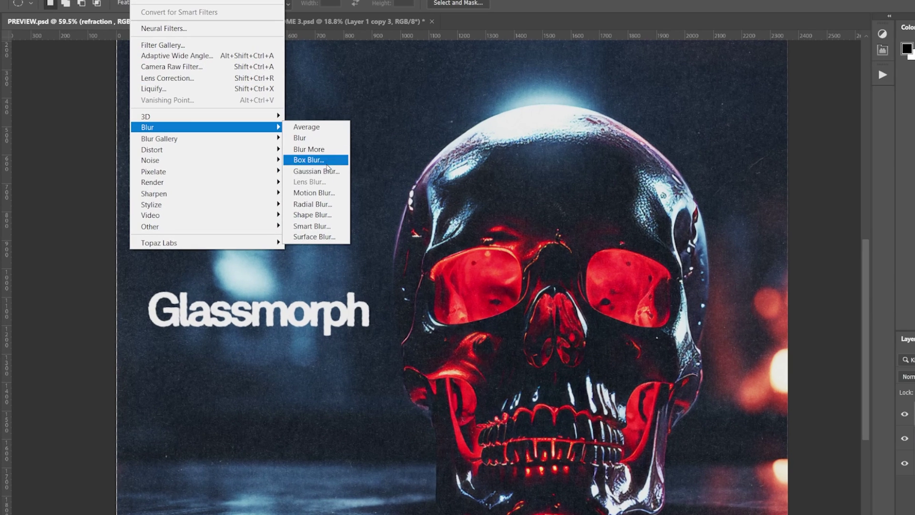
pyautogui.click(314, 160)
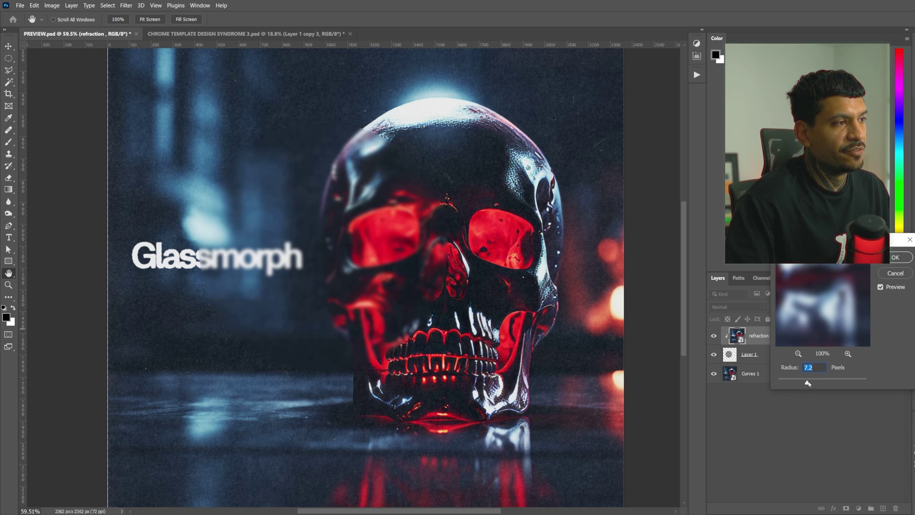
pyautogui.moveTo(808, 383); pyautogui.dragTo(815, 383)
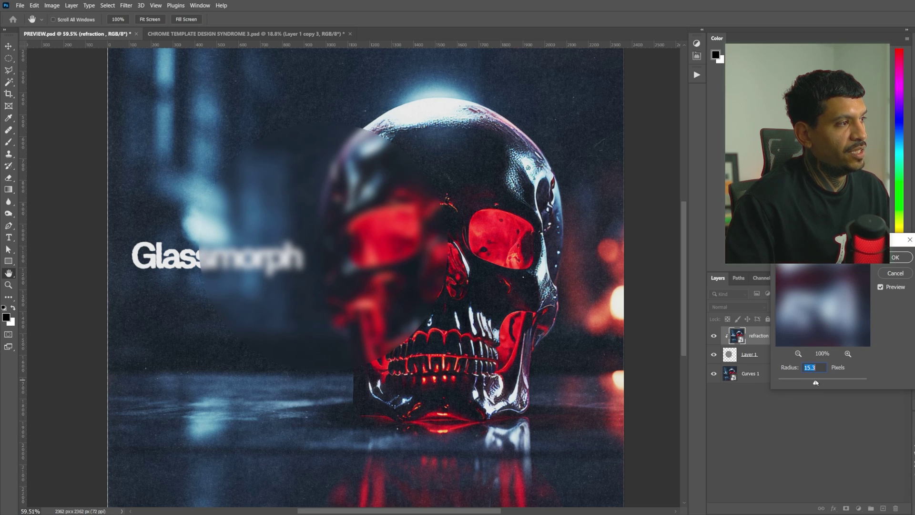
pyautogui.moveTo(812, 382); pyautogui.dragTo(816, 381)
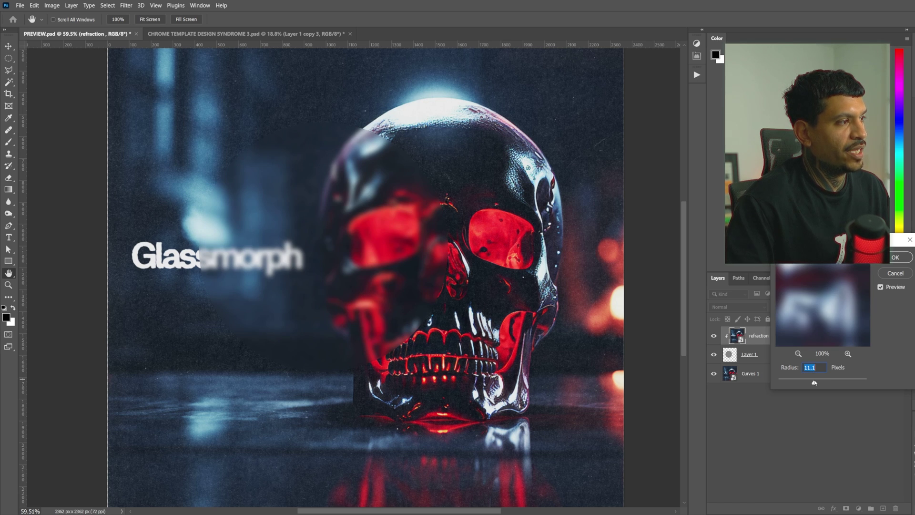
pyautogui.press('Return')
pyautogui.moveTo(350, 229); pyautogui.dragTo(394, 243)
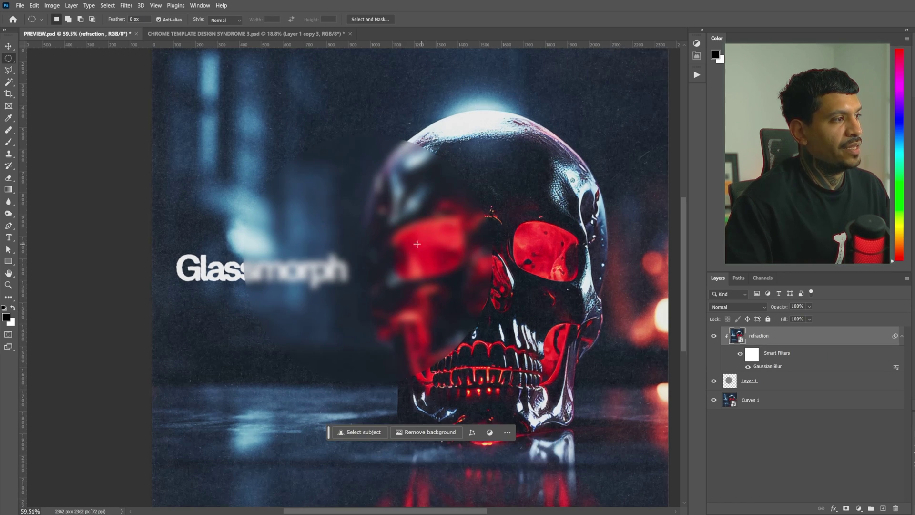
# Shift the grey circle on Layer 1 slightly right with Free Transform.
pyautogui.press('m')
pyautogui.click(725, 378)
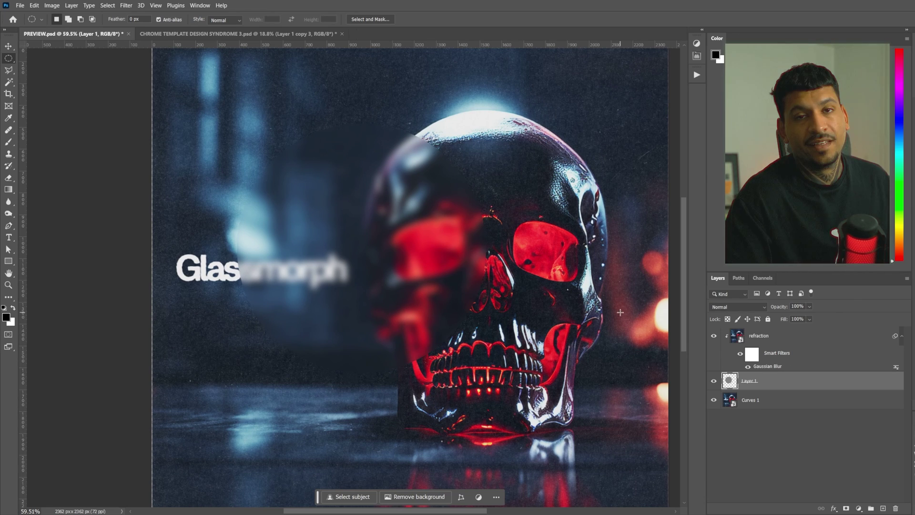
pyautogui.hotkey('ctrl', 't')
pyautogui.moveTo(425, 257)
pyautogui.mouseDown()
pyautogui.moveTo(447, 243)
pyautogui.moveTo(437, 254)
pyautogui.mouseUp()
pyautogui.press('Return')
pyautogui.scroll(1, 448, 274)
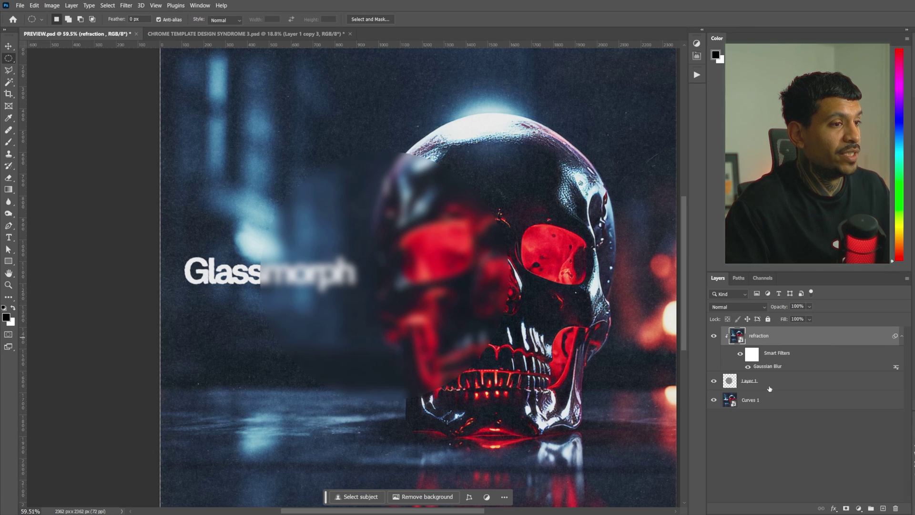
# Open the Layer Style blending options for Layer 1.
pyautogui.click(738, 384)
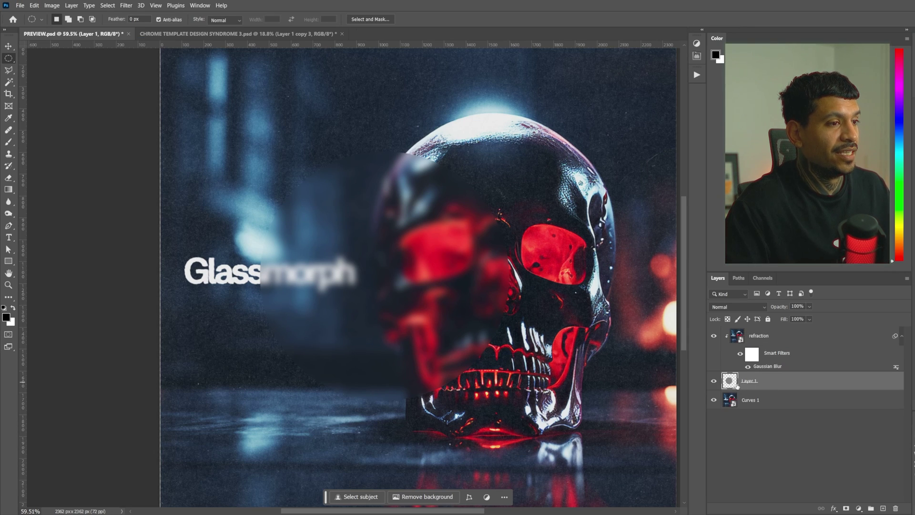
pyautogui.click(833, 510)
pyautogui.click(850, 424)
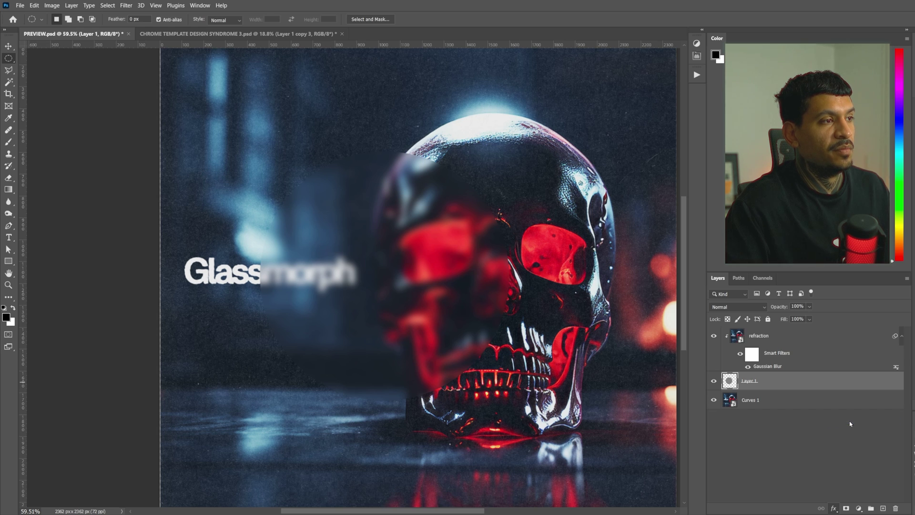
pyautogui.hscroll(6, 448, 219)
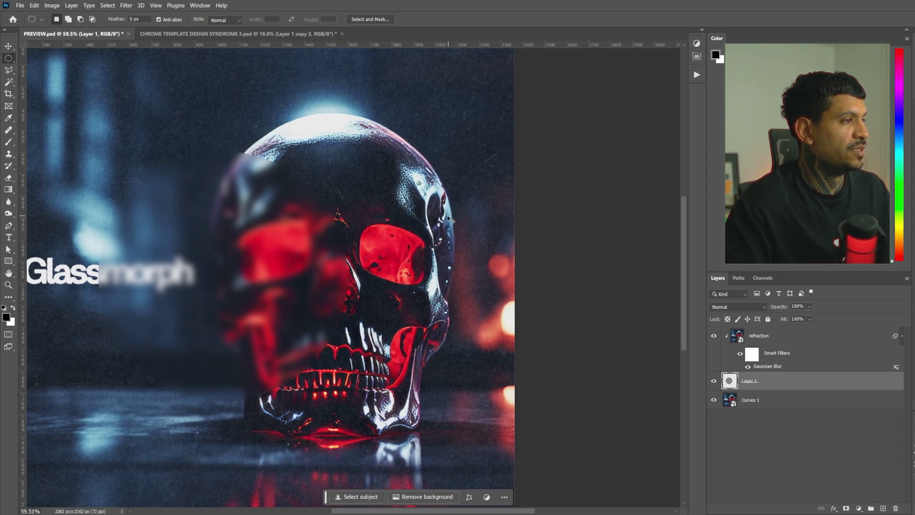
pyautogui.hscroll(1, 447, 219)
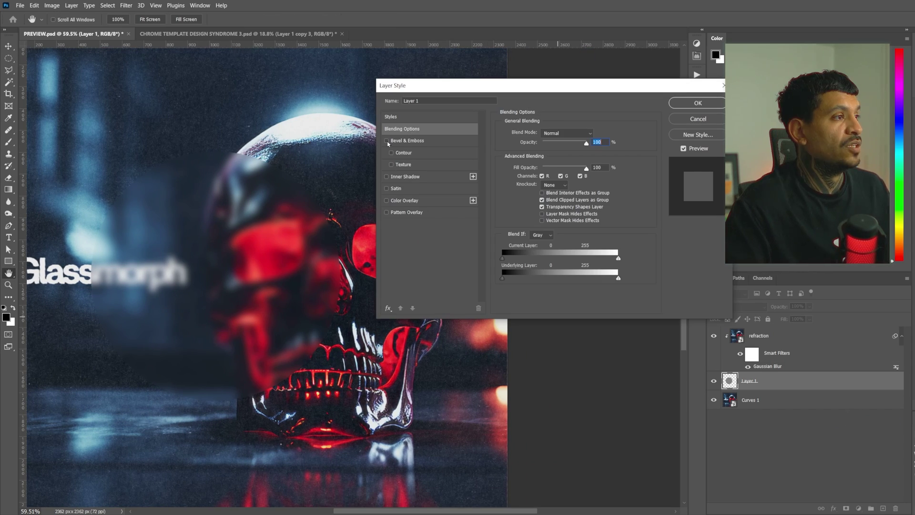
# Enable an Inner Bevel with Chisel Hard technique, Depth 1000 and Size 2.
pyautogui.click(387, 141)
pyautogui.click(415, 141)
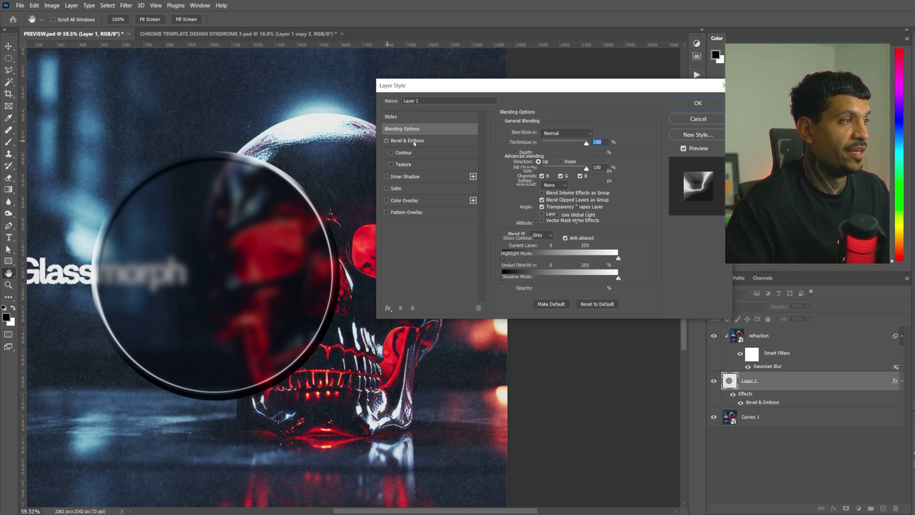
pyautogui.click(557, 133)
pyautogui.click(556, 135)
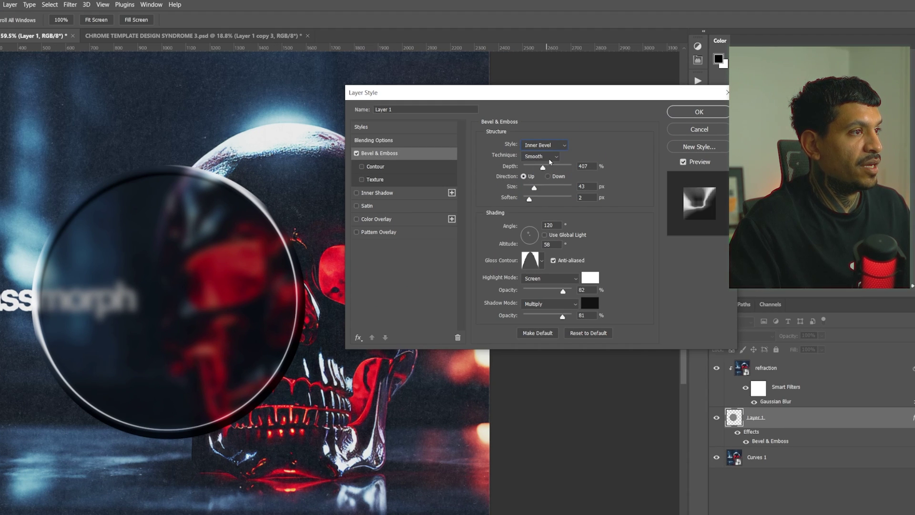
pyautogui.click(549, 158)
pyautogui.click(548, 172)
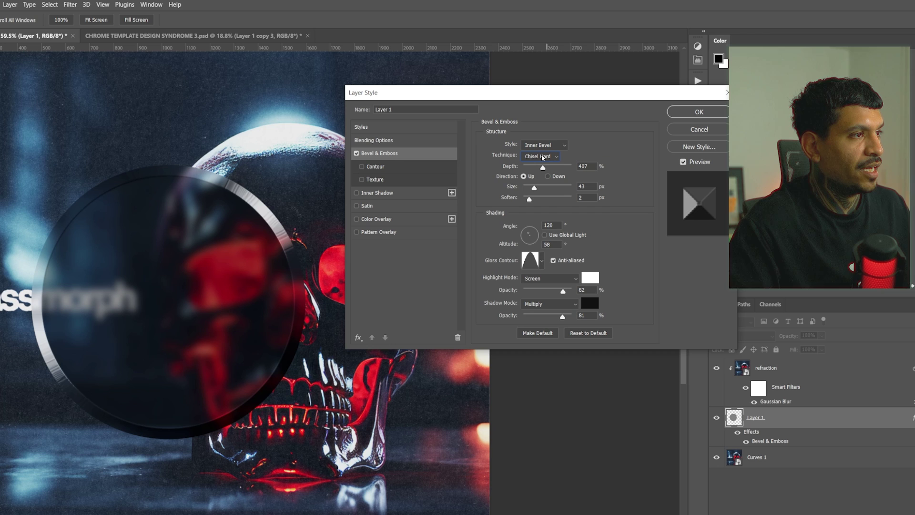
pyautogui.moveTo(544, 169); pyautogui.dragTo(583, 169)
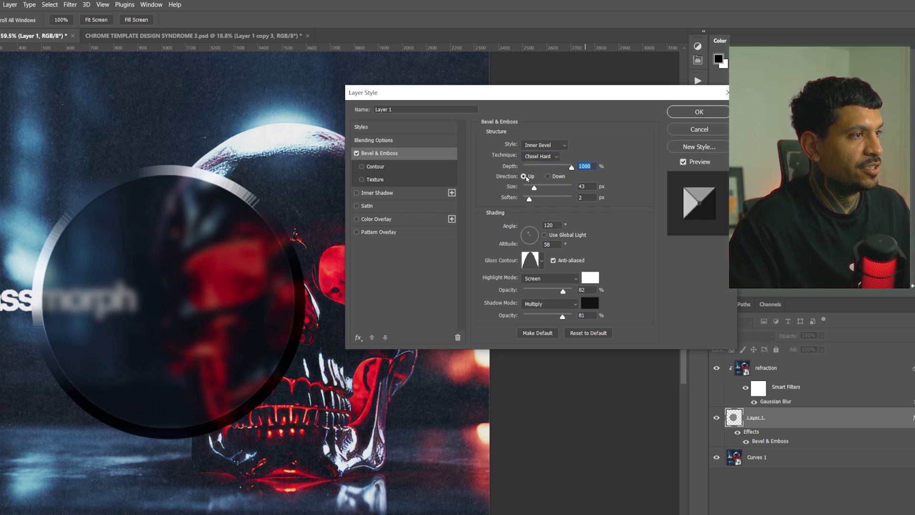
pyautogui.moveTo(534, 188); pyautogui.dragTo(526, 188)
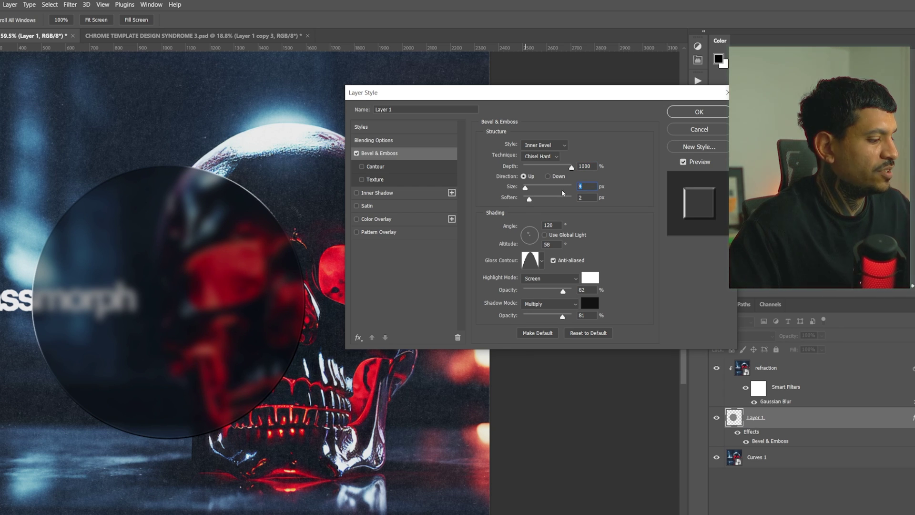
pyautogui.write('2')
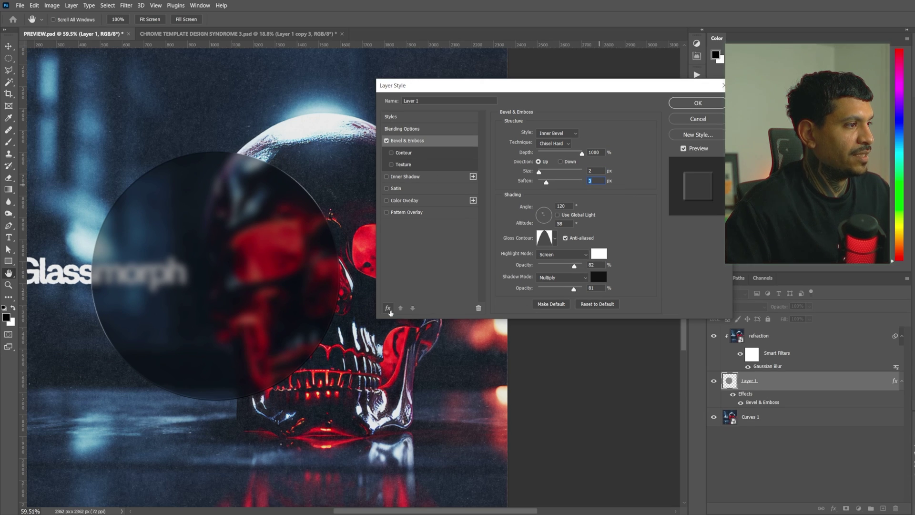
# Give the bevel a Linear gloss contour with light angle 130° and altitude 0.
pyautogui.click(388, 308)
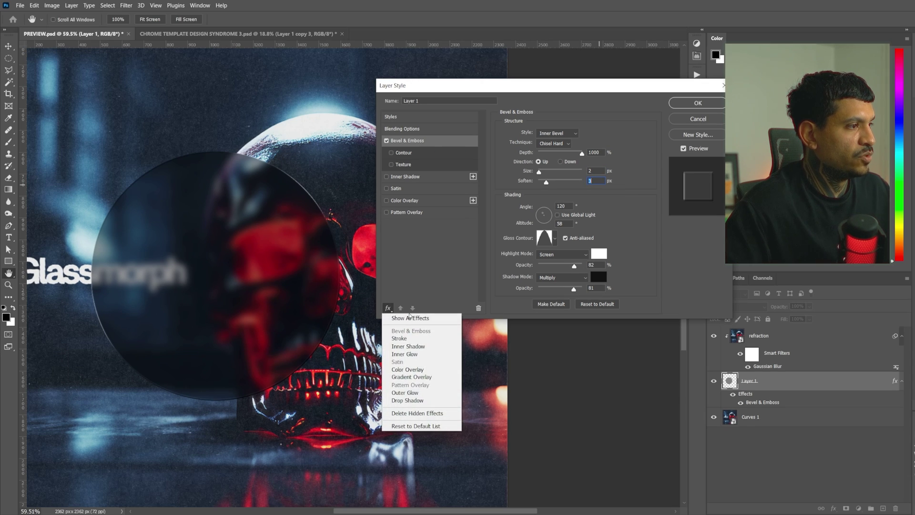
pyautogui.click(410, 426)
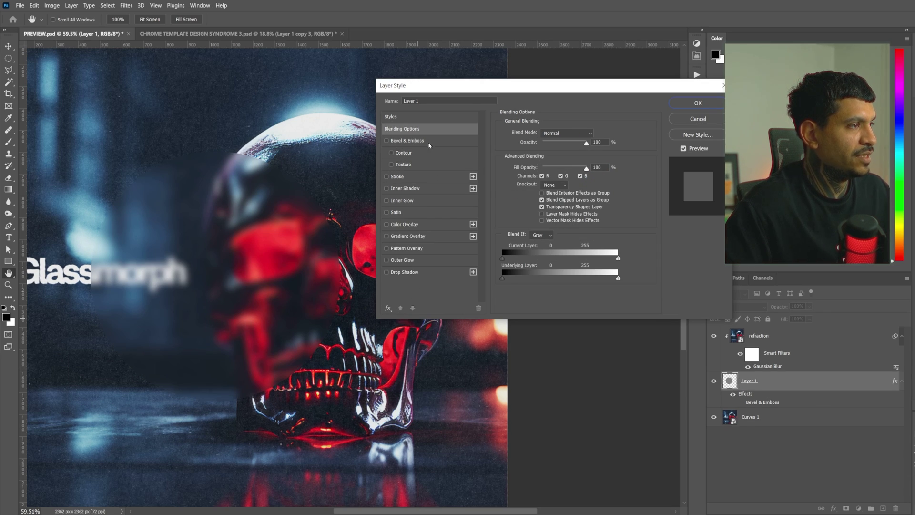
pyautogui.click(406, 141)
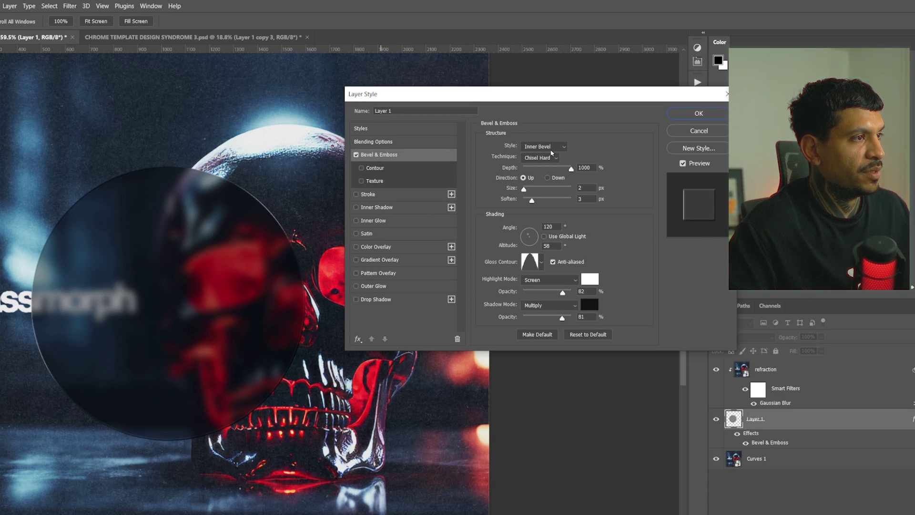
pyautogui.click(540, 263)
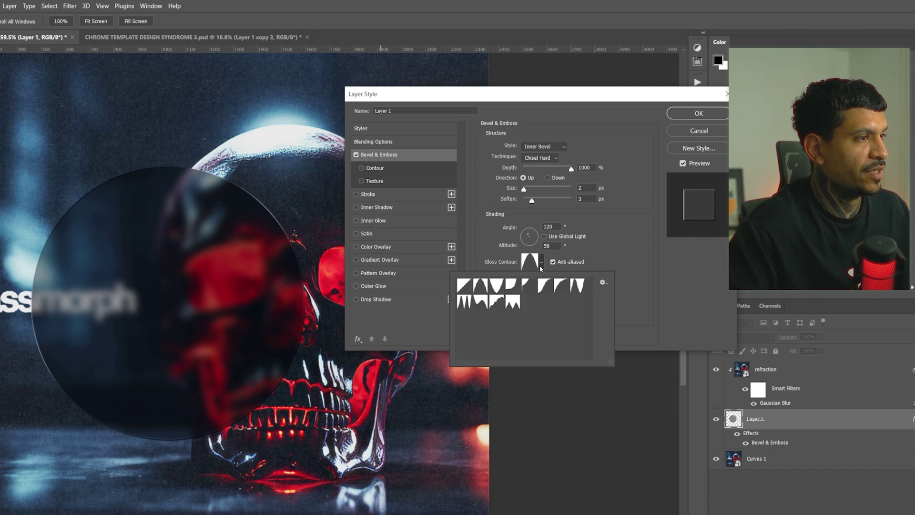
pyautogui.click(469, 291)
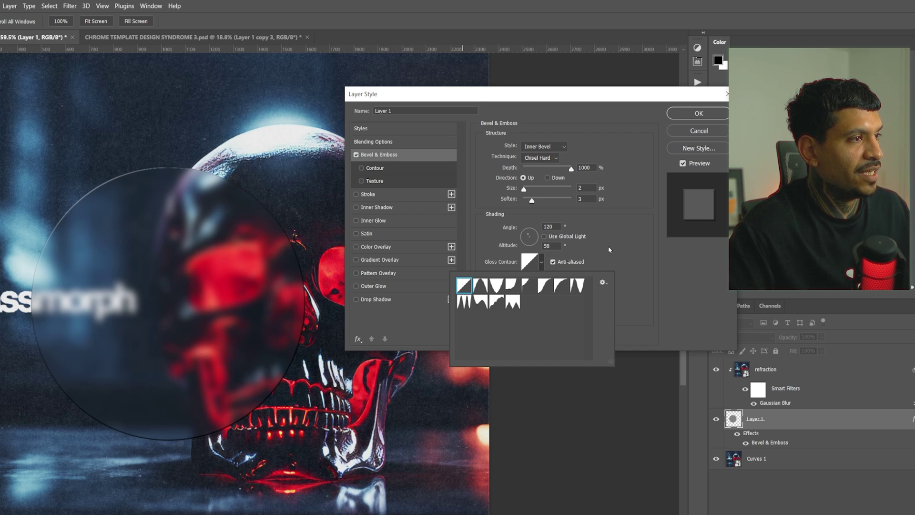
pyautogui.moveTo(528, 235); pyautogui.dragTo(510, 226)
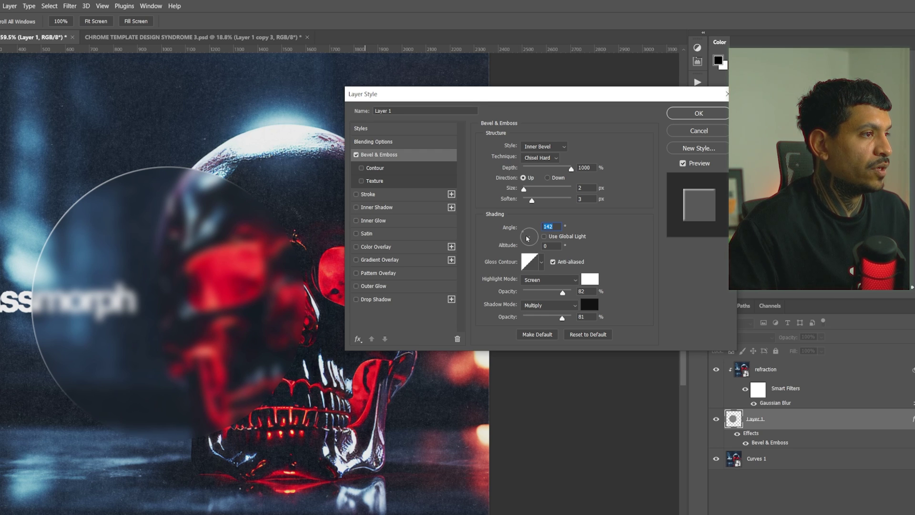
pyautogui.moveTo(527, 239); pyautogui.dragTo(522, 231)
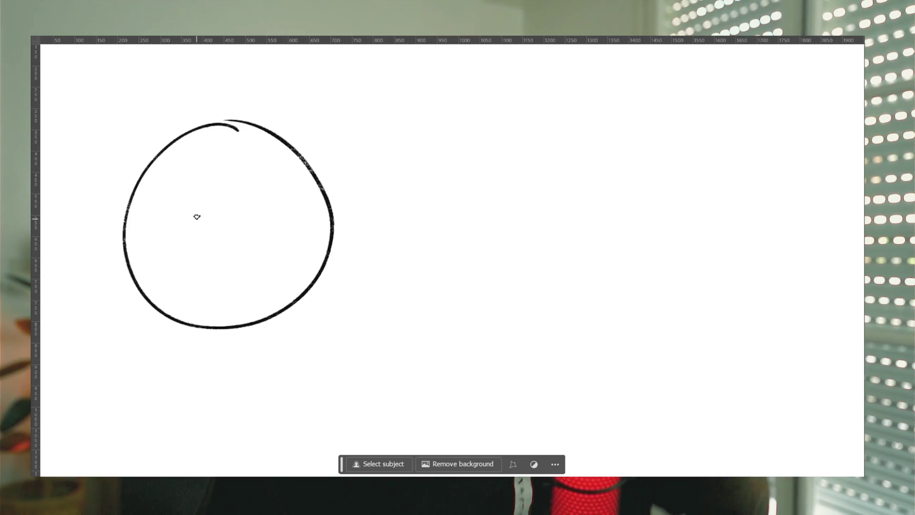
pyautogui.moveTo(164, 159)
pyautogui.mouseDown()
pyautogui.moveTo(192, 192)
pyautogui.moveTo(181, 154)
pyautogui.moveTo(156, 180)
pyautogui.mouseUp()
pyautogui.moveTo(94, 113)
pyautogui.mouseDown()
pyautogui.moveTo(124, 93)
pyautogui.moveTo(124, 131)
pyautogui.mouseUp()
pyautogui.moveTo(143, 79)
pyautogui.mouseDown()
pyautogui.moveTo(146, 108)
pyautogui.moveTo(167, 108)
pyautogui.mouseUp()
pyautogui.moveTo(641, 232)
pyautogui.mouseDown()
pyautogui.moveTo(572, 227)
pyautogui.moveTo(642, 219)
pyautogui.moveTo(643, 243)
pyautogui.mouseUp()
pyautogui.moveTo(547, 253); pyautogui.dragTo(660, 239)
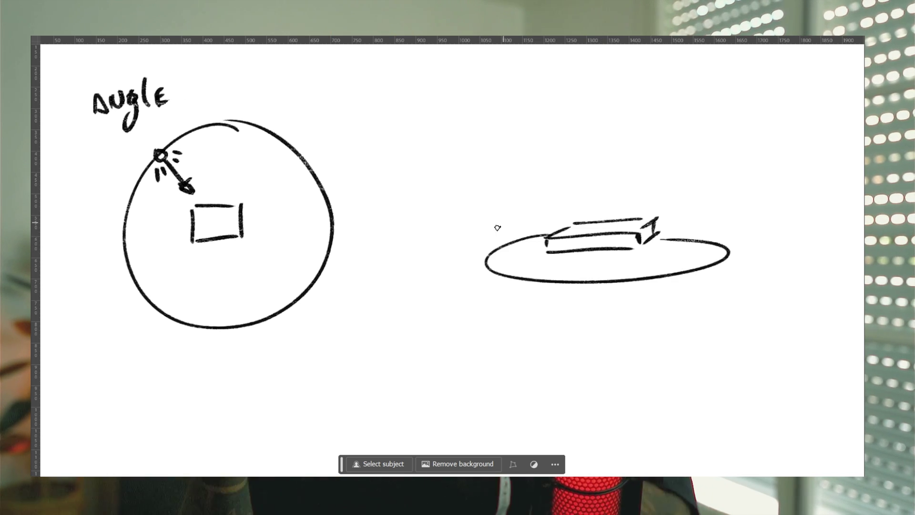
pyautogui.moveTo(480, 253); pyautogui.dragTo(721, 236)
pyautogui.moveTo(528, 152); pyautogui.dragTo(553, 153)
pyautogui.moveTo(541, 160); pyautogui.dragTo(553, 163)
pyautogui.moveTo(530, 169); pyautogui.dragTo(570, 203)
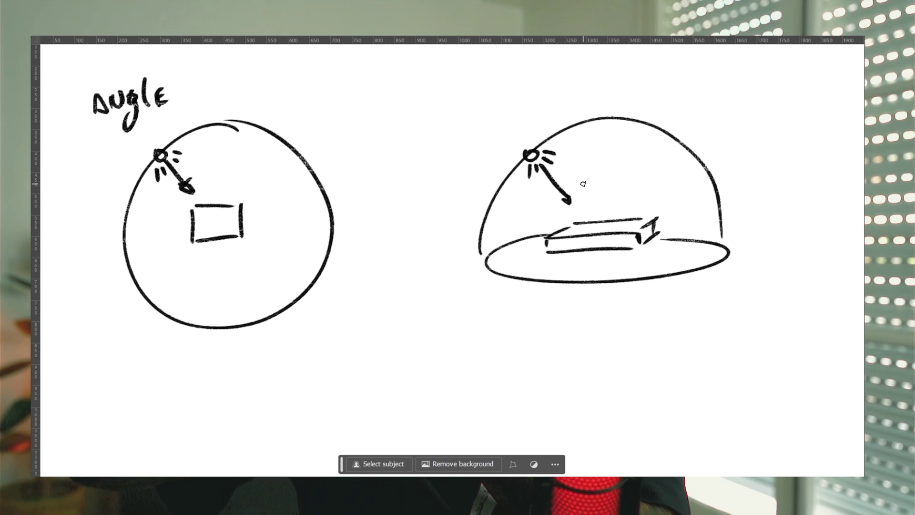
pyautogui.moveTo(438, 110); pyautogui.dragTo(450, 108)
pyautogui.moveTo(461, 90)
pyautogui.mouseDown()
pyautogui.moveTo(462, 108)
pyautogui.moveTo(524, 103)
pyautogui.mouseUp()
pyautogui.moveTo(526, 100); pyautogui.dragTo(542, 89)
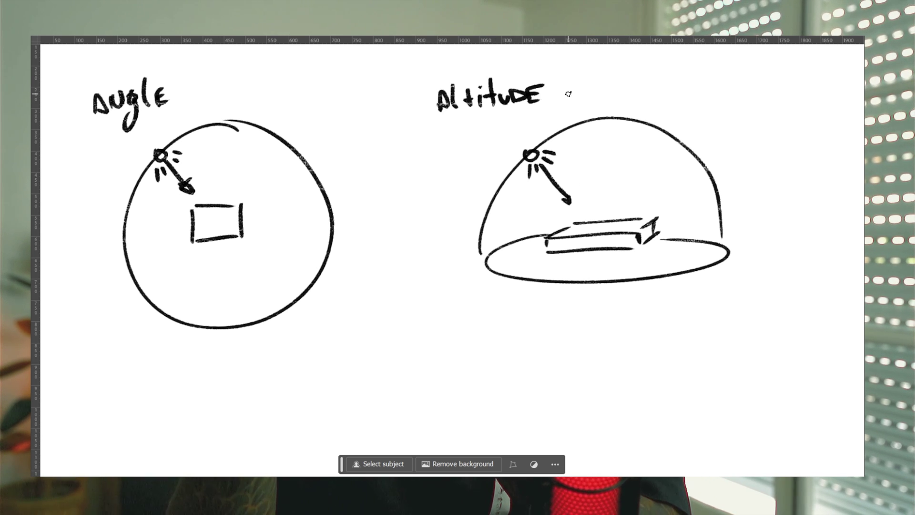
pyautogui.moveTo(548, 245); pyautogui.dragTo(656, 226)
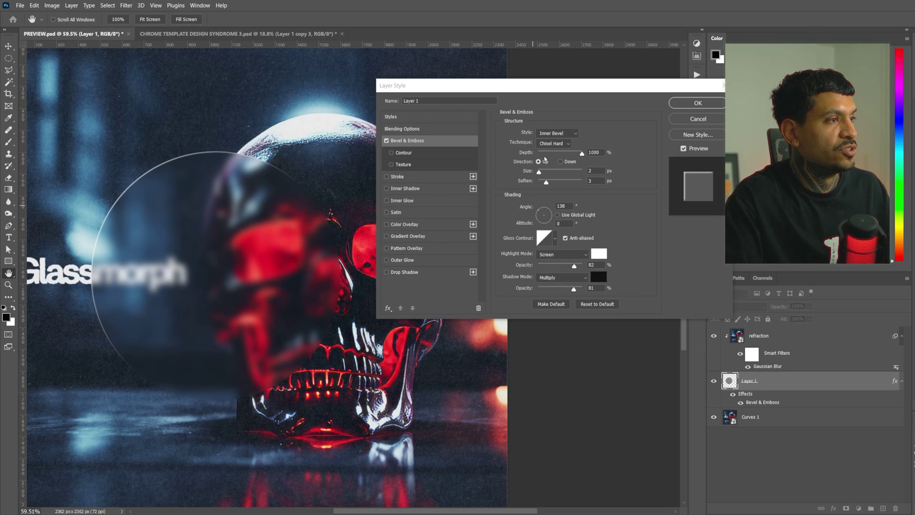
# Set bevel altitude to 15°, highlights to Linear Dodge (Add) and shadows to Linear Burn.
pyautogui.doubleClick(562, 224)
pyautogui.write('15')
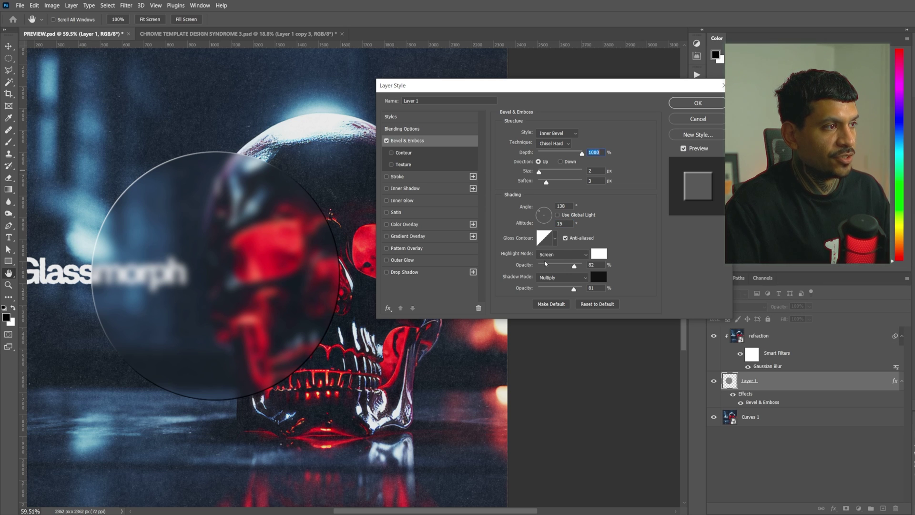
pyautogui.click(555, 239)
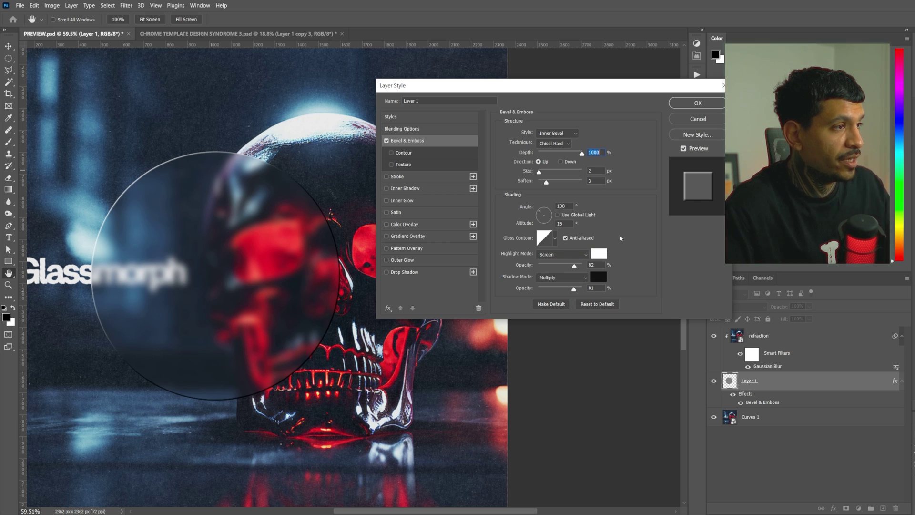
pyautogui.click(576, 255)
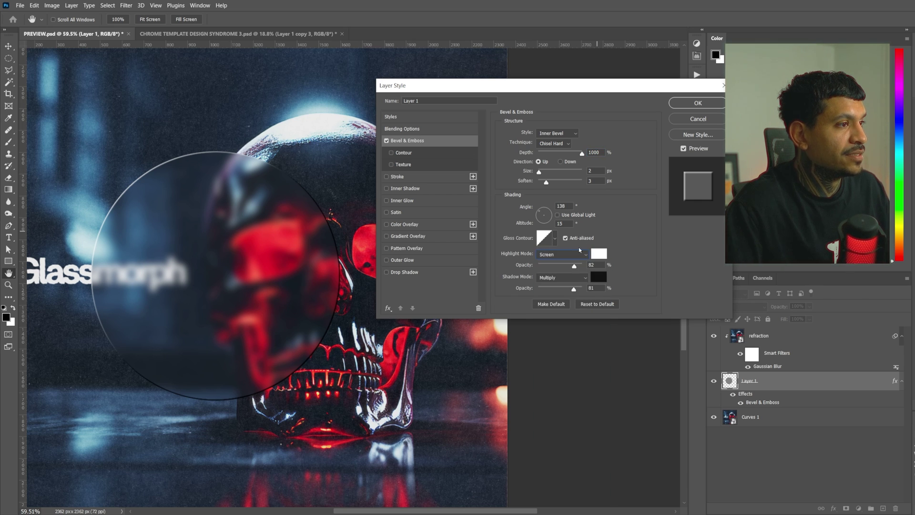
pyautogui.click(578, 250)
pyautogui.click(548, 439)
pyautogui.click(564, 257)
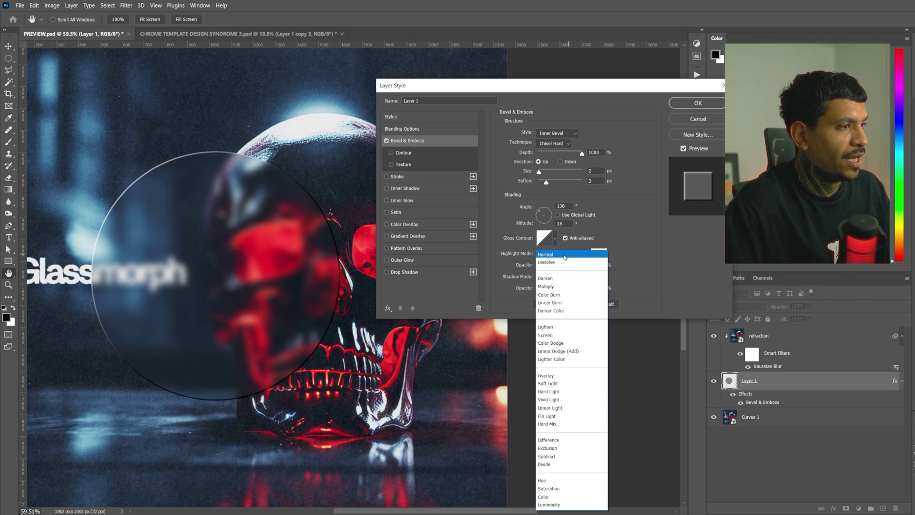
pyautogui.click(561, 350)
pyautogui.click(567, 276)
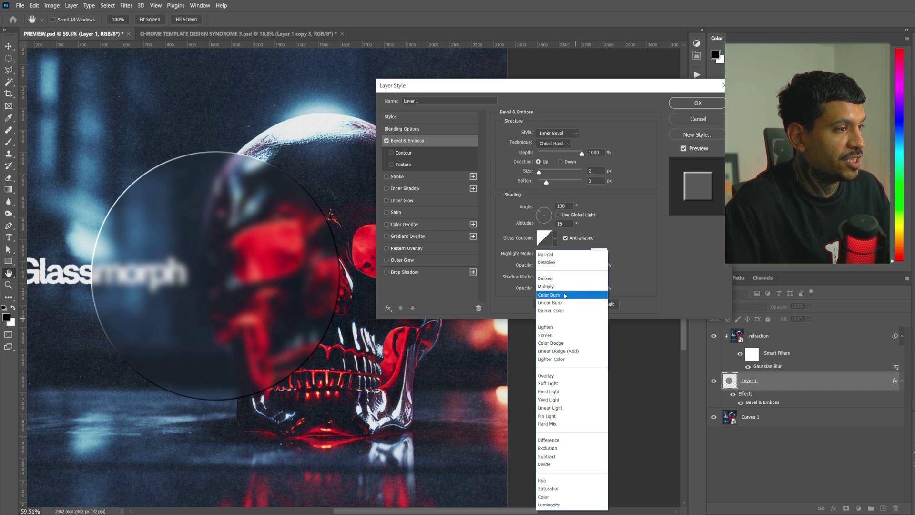
pyautogui.click(565, 306)
# Tune the bevel highlight opacity to 26% and shadow opacity to 17%.
pyautogui.moveTo(574, 265); pyautogui.dragTo(588, 267)
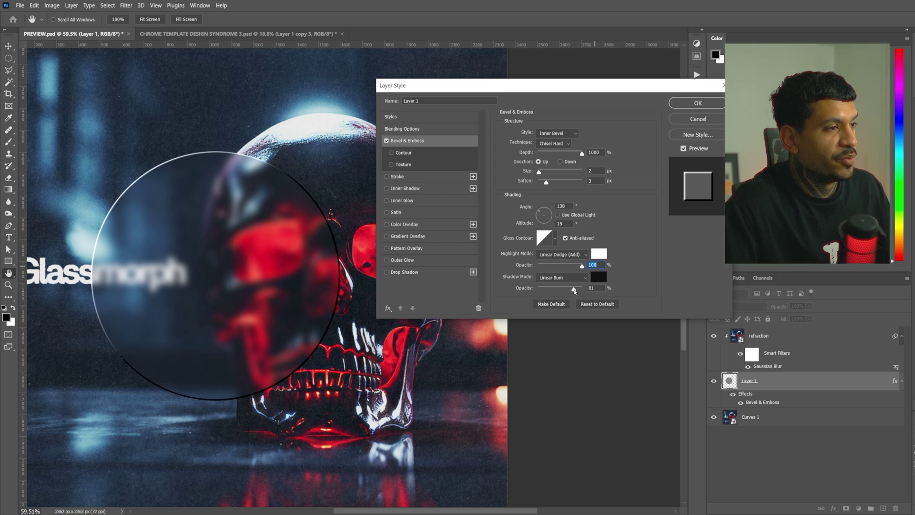
pyautogui.moveTo(573, 289)
pyautogui.mouseDown()
pyautogui.moveTo(586, 289)
pyautogui.moveTo(538, 266)
pyautogui.mouseUp()
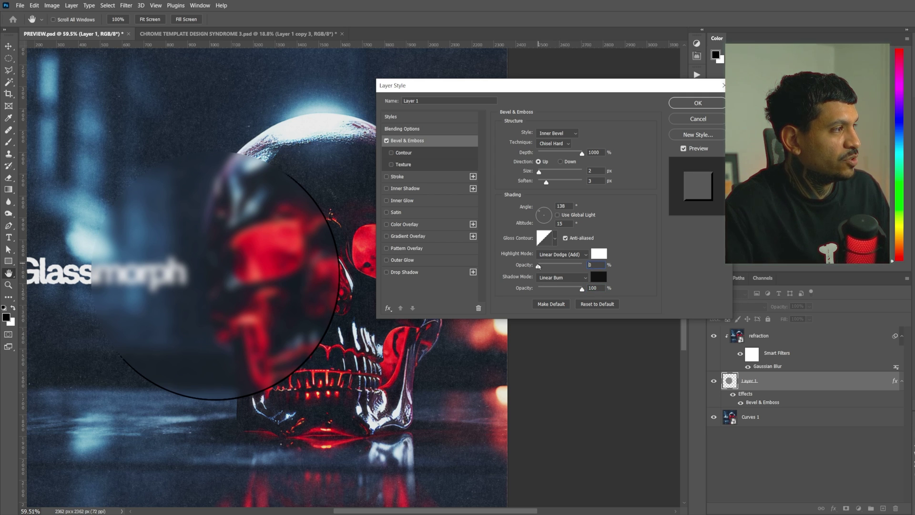
pyautogui.moveTo(538, 266)
pyautogui.mouseDown()
pyautogui.moveTo(558, 290)
pyautogui.moveTo(546, 292)
pyautogui.mouseUp()
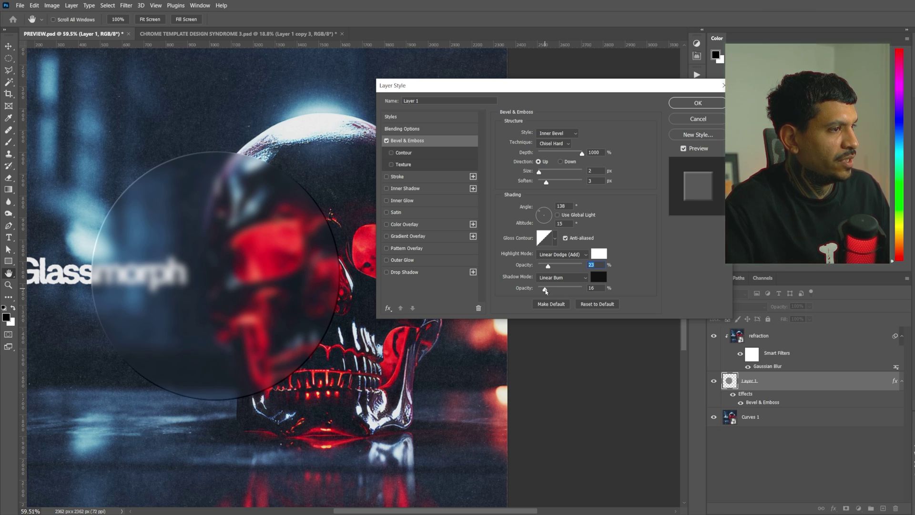
pyautogui.moveTo(546, 291); pyautogui.dragTo(548, 266)
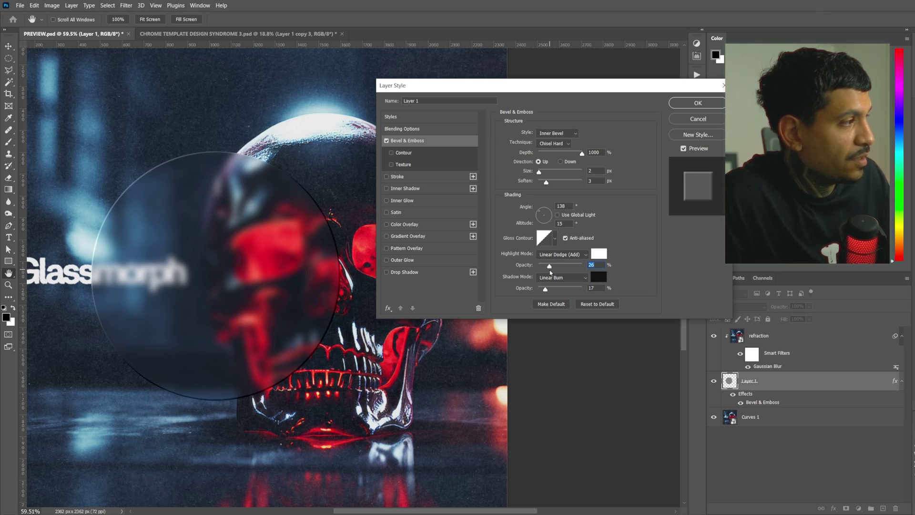
pyautogui.moveTo(549, 269); pyautogui.dragTo(549, 270)
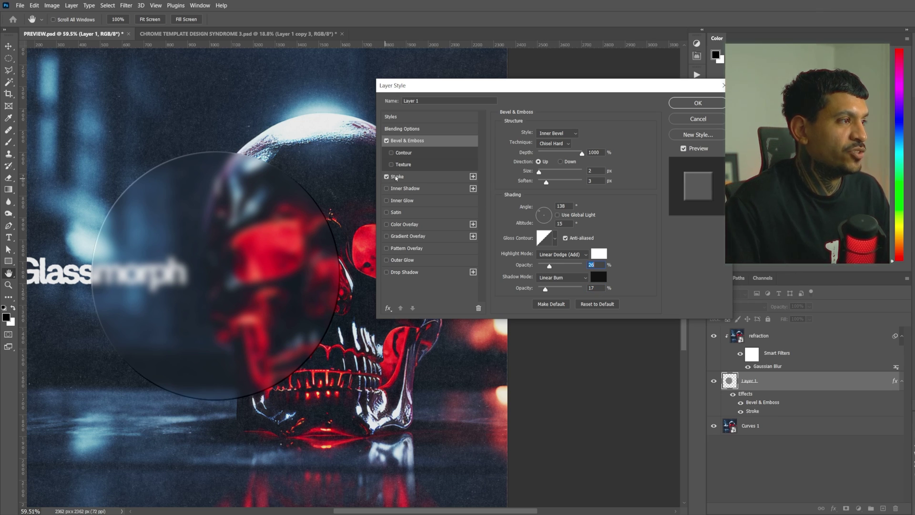
# Add a 2 px stroke blended in Linear Dodge (Add) at 100% opacity.
pyautogui.click(398, 176)
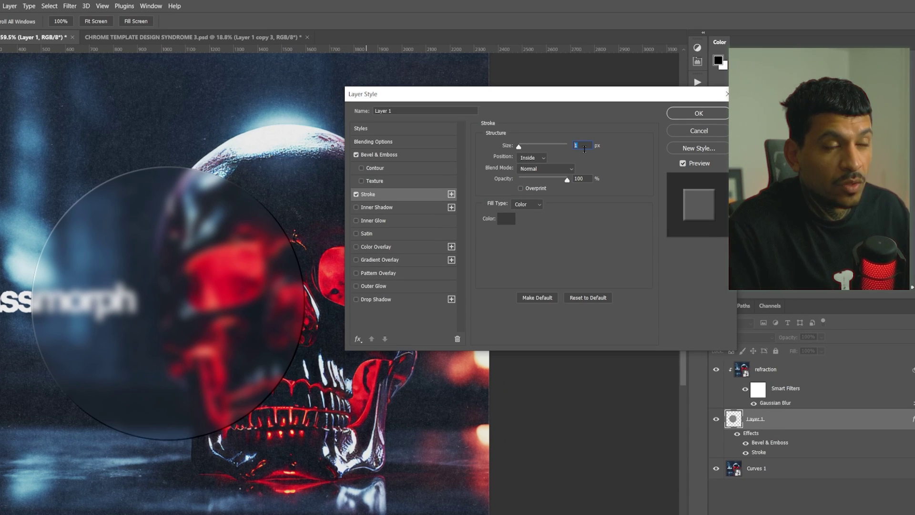
pyautogui.click(586, 142)
pyautogui.press('BackSpace')
pyautogui.write('2')
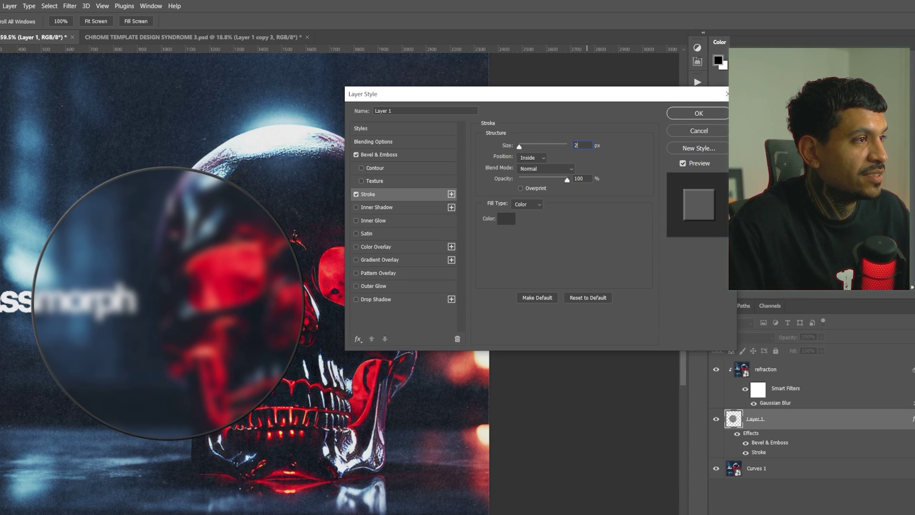
pyautogui.click(532, 161)
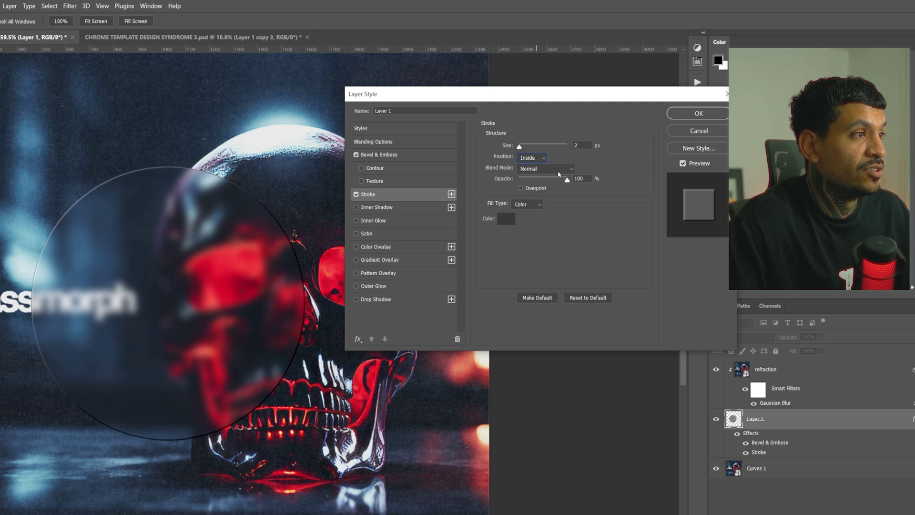
pyautogui.click(557, 170)
pyautogui.click(557, 170)
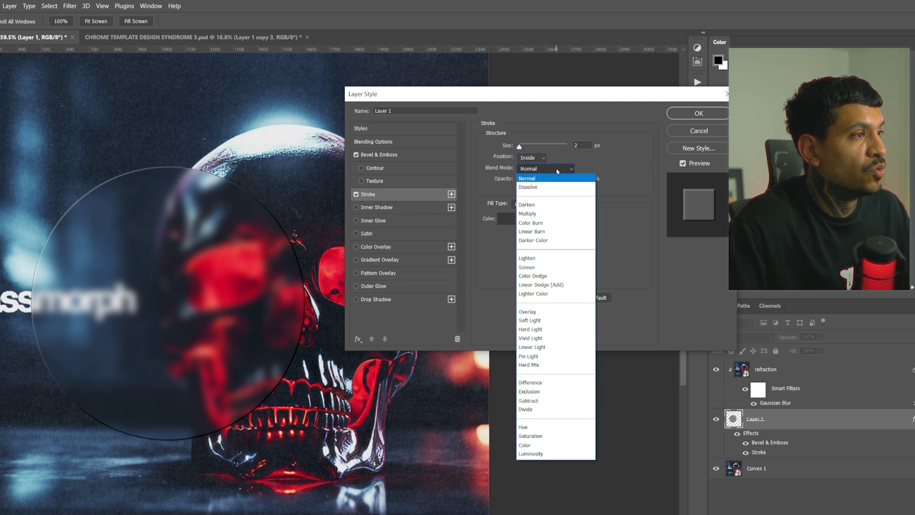
pyautogui.click(558, 284)
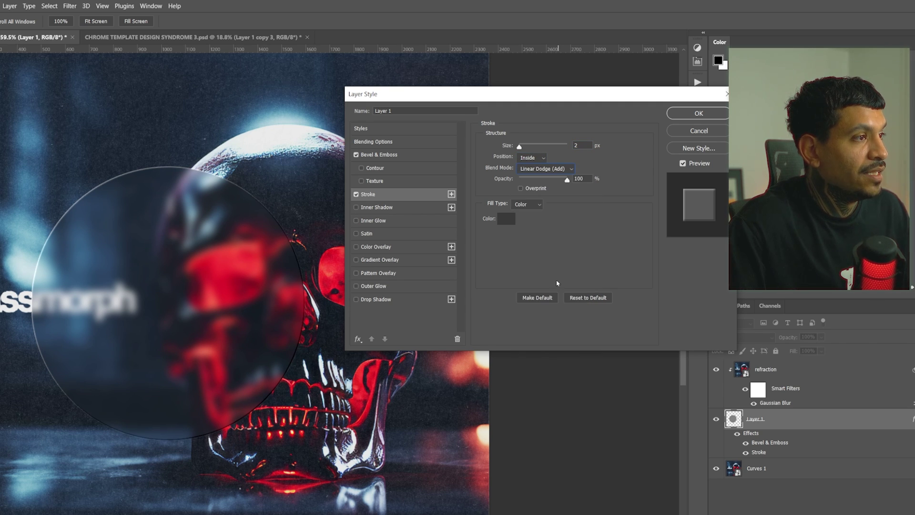
pyautogui.moveTo(554, 181); pyautogui.dragTo(574, 185)
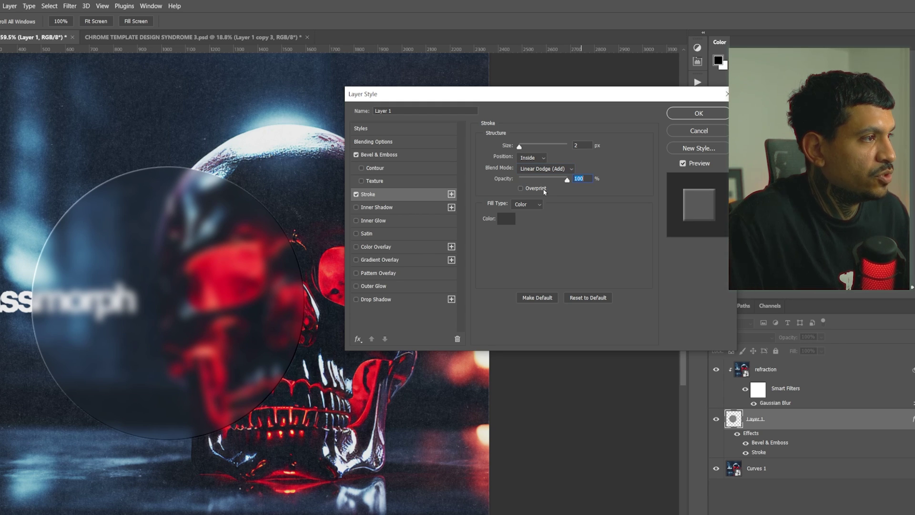
# Change the stroke fill type to a Linear gradient.
pyautogui.click(527, 204)
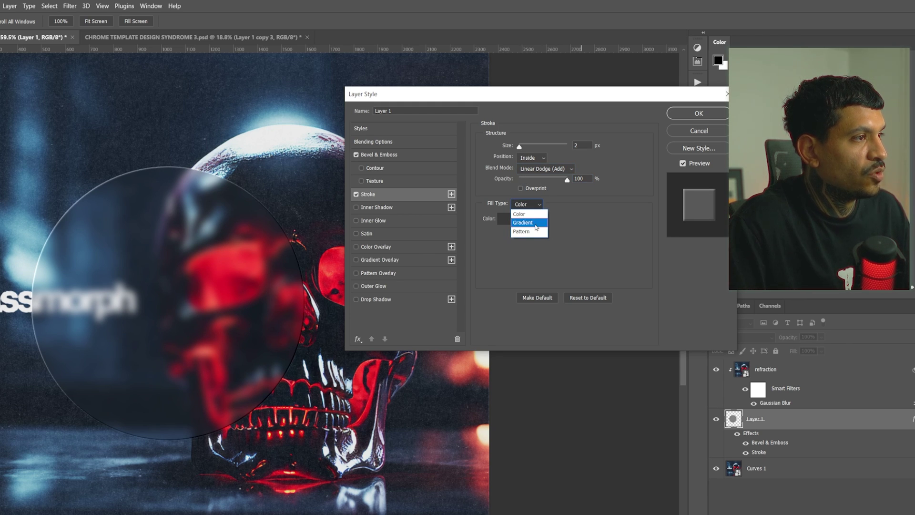
pyautogui.click(523, 212)
pyautogui.click(535, 231)
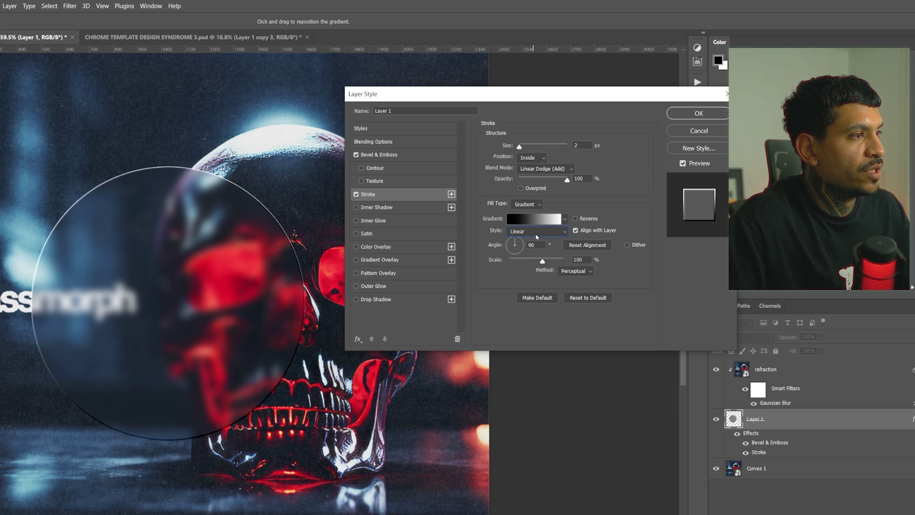
pyautogui.click(536, 232)
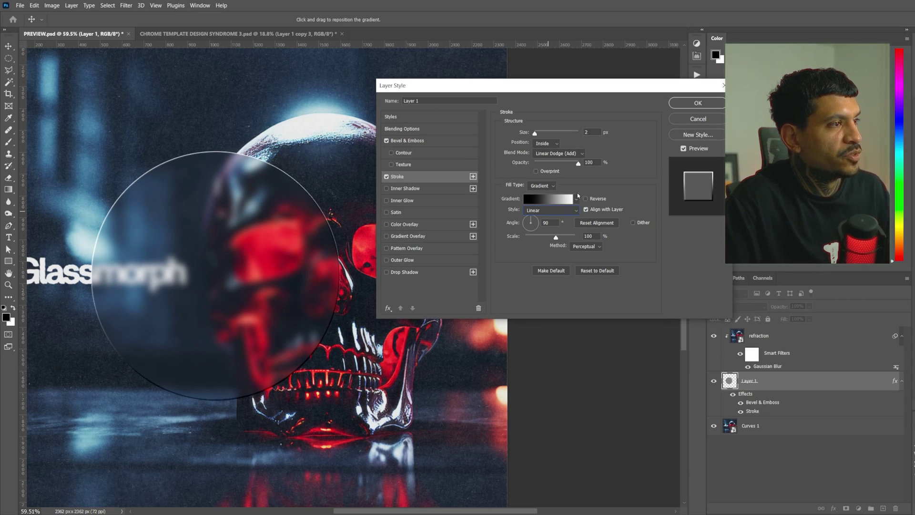
# Edit the stroke gradient, adding a light grey stop near 25% and a near-black stop at 47%.
pyautogui.click(570, 198)
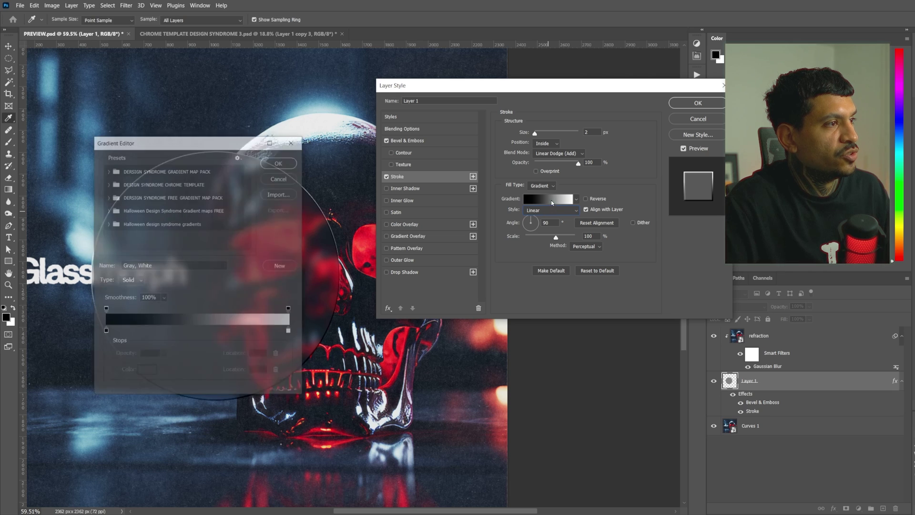
pyautogui.moveTo(105, 332); pyautogui.dragTo(153, 331)
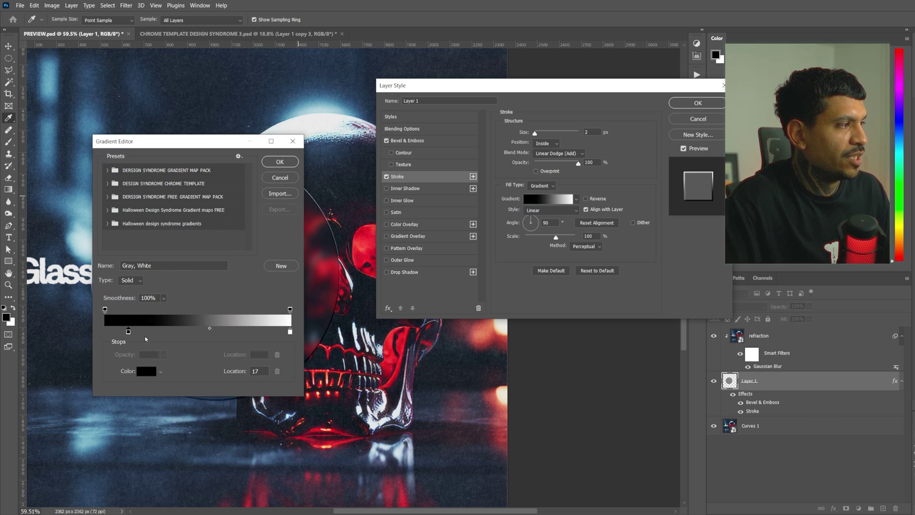
pyautogui.doubleClick(132, 331)
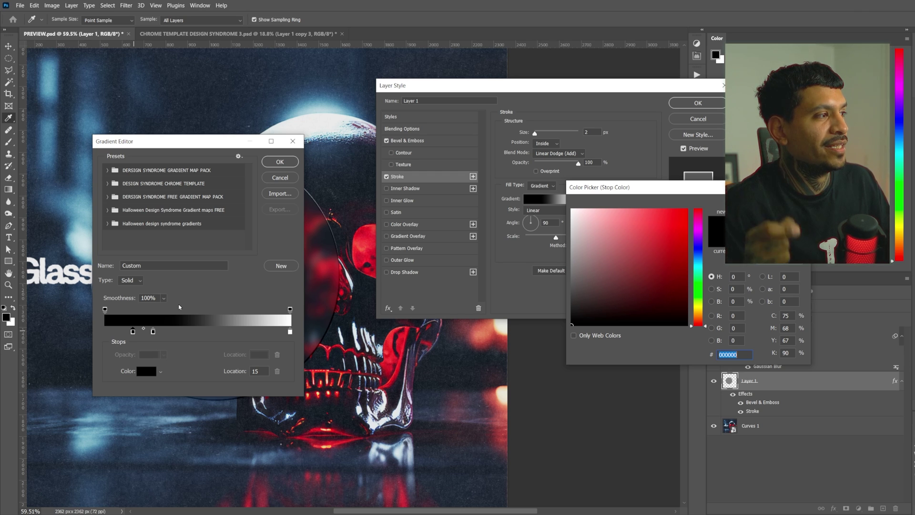
pyautogui.moveTo(614, 276); pyautogui.dragTo(539, 234)
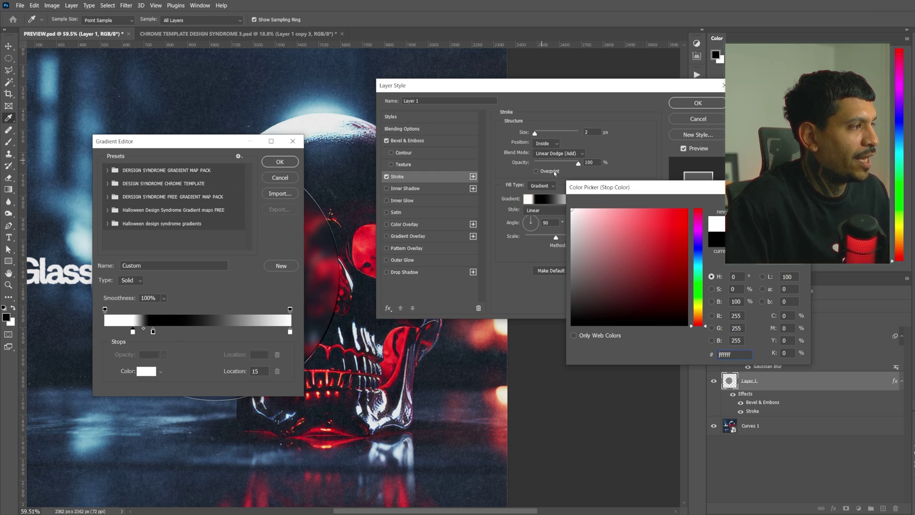
pyautogui.press('Return')
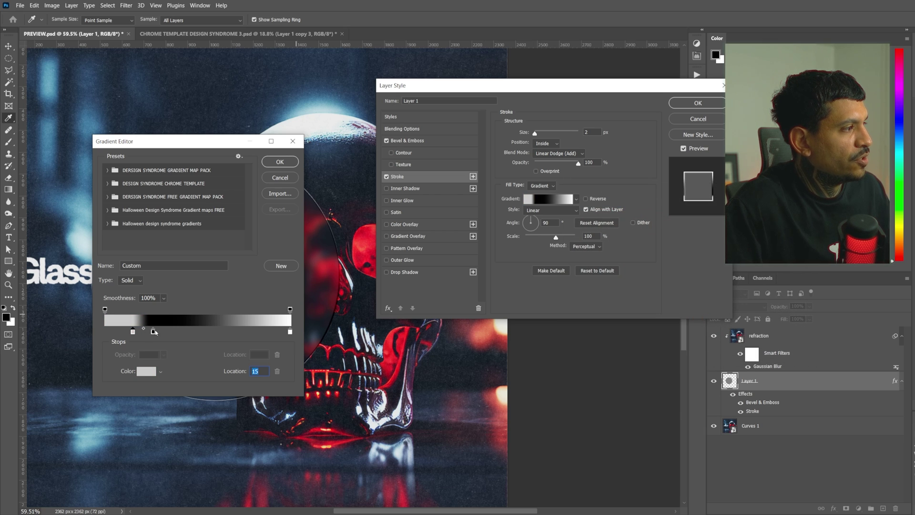
pyautogui.moveTo(153, 331); pyautogui.dragTo(203, 332)
pyautogui.moveTo(131, 330)
pyautogui.mouseDown()
pyautogui.moveTo(151, 331)
pyautogui.moveTo(129, 333)
pyautogui.mouseUp()
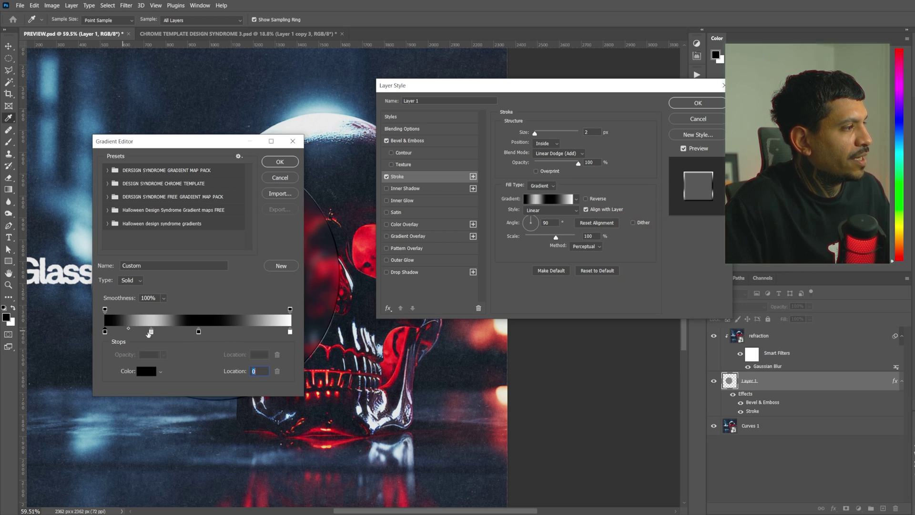
pyautogui.moveTo(149, 333); pyautogui.dragTo(213, 332)
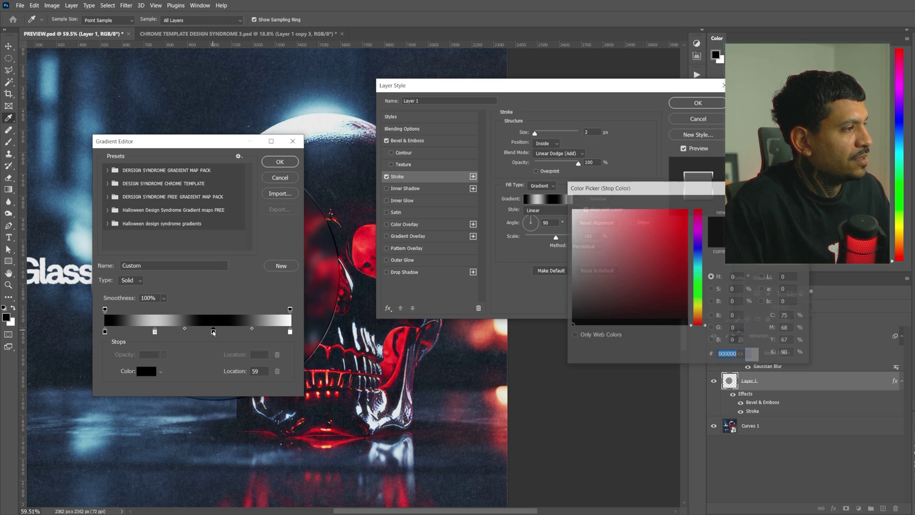
pyautogui.doubleClick(213, 331)
pyautogui.moveTo(560, 311); pyautogui.dragTo(556, 315)
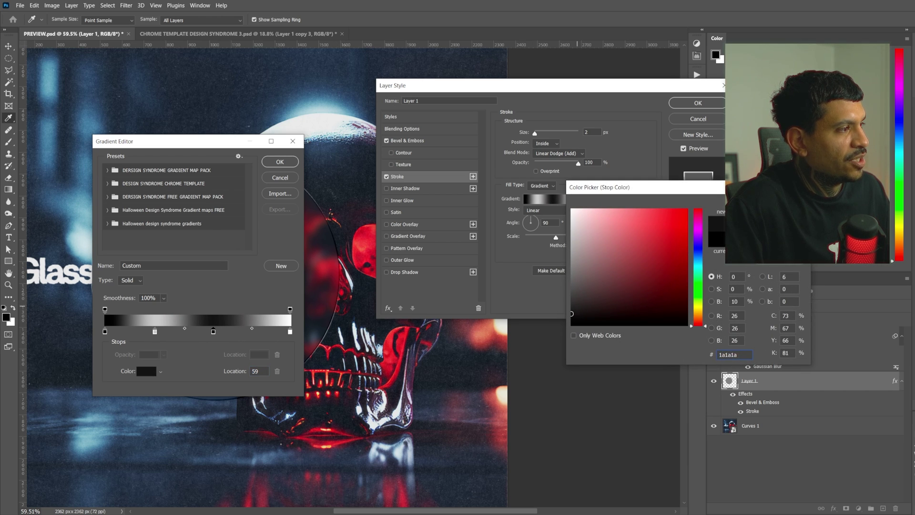
pyautogui.press('Return')
pyautogui.moveTo(213, 332); pyautogui.dragTo(191, 332)
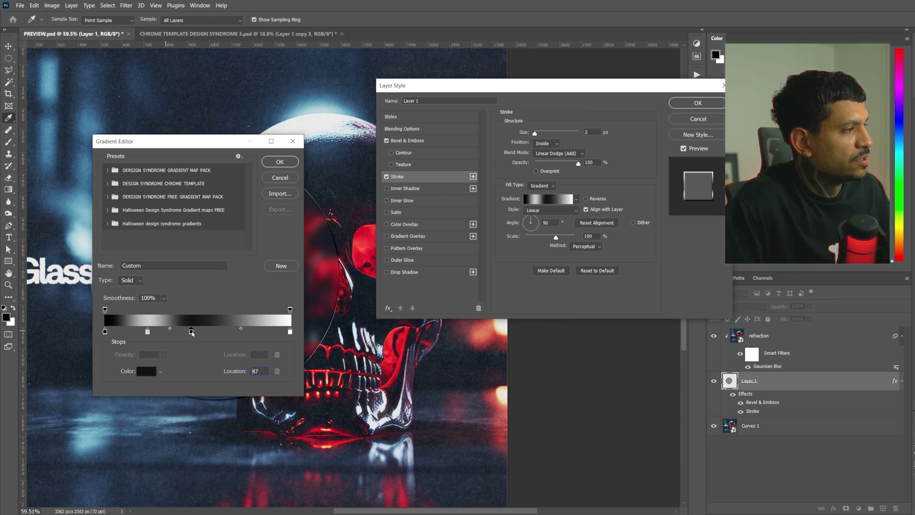
pyautogui.click(288, 167)
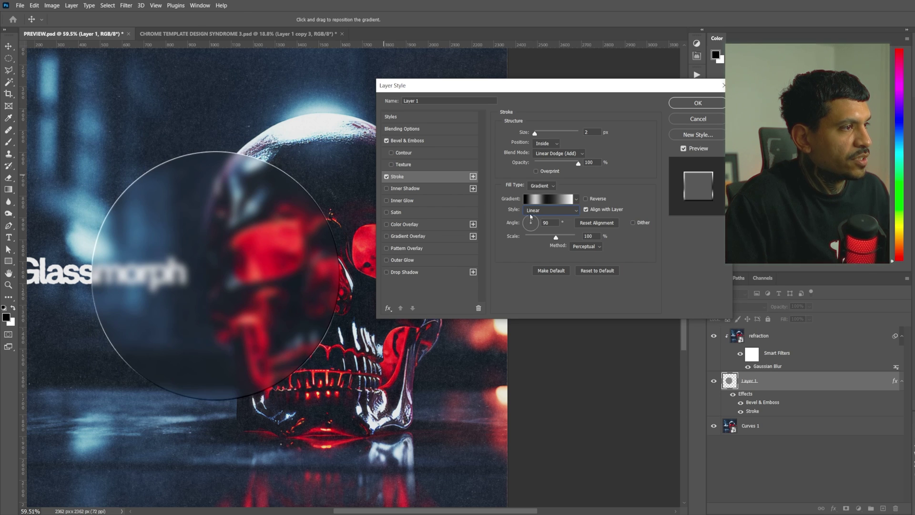
# Set the stroke gradient to 136°, size 1 px, scale about 82%, Overprint on; enable Inner Glow.
pyautogui.click(527, 220)
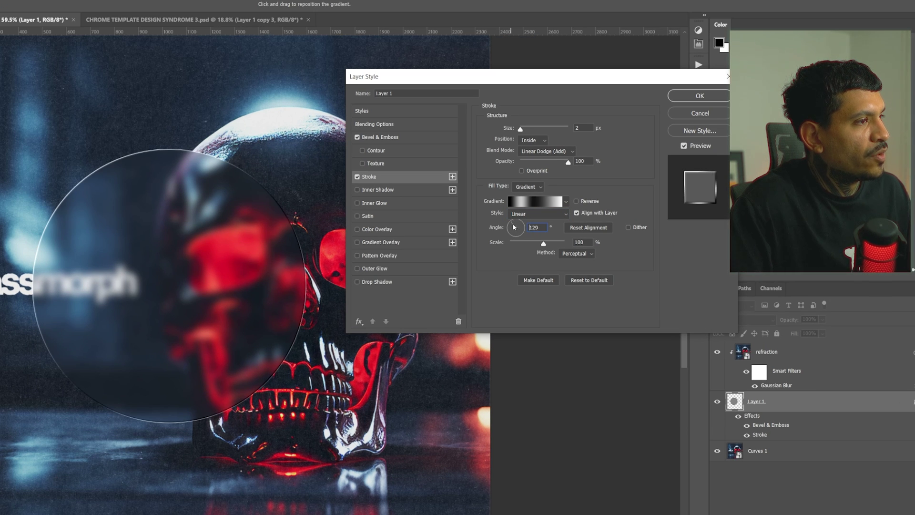
pyautogui.press('Down')
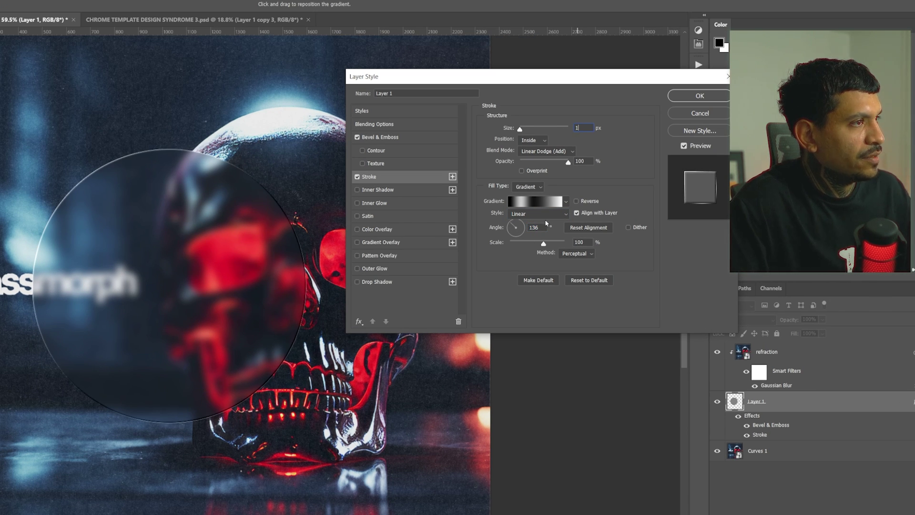
pyautogui.moveTo(543, 243); pyautogui.dragTo(540, 244)
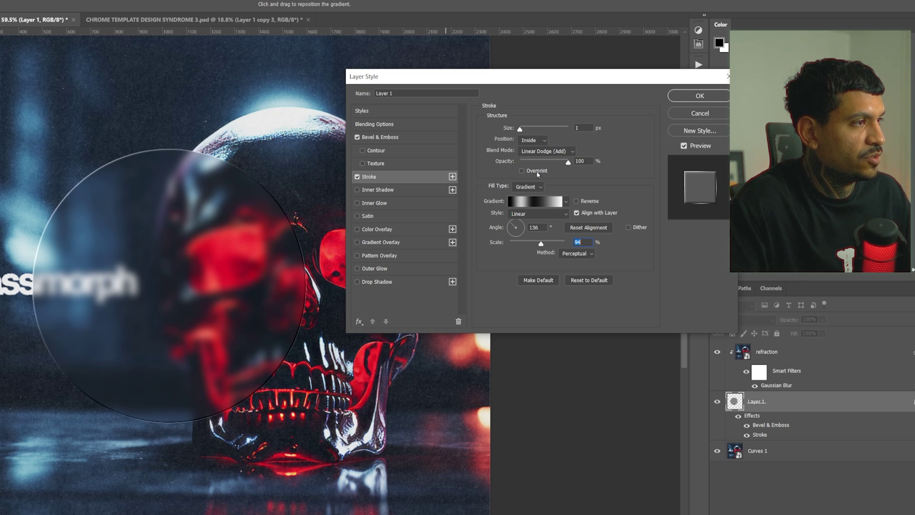
pyautogui.click(537, 172)
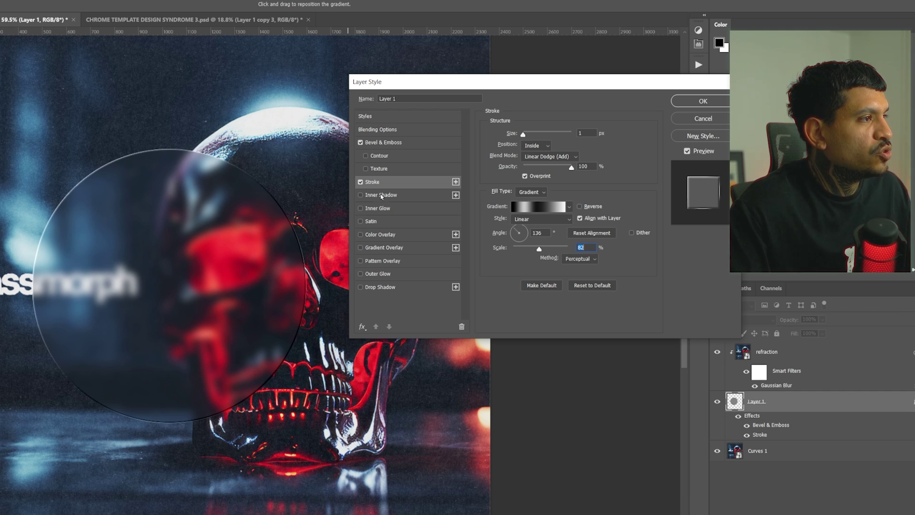
pyautogui.click(379, 208)
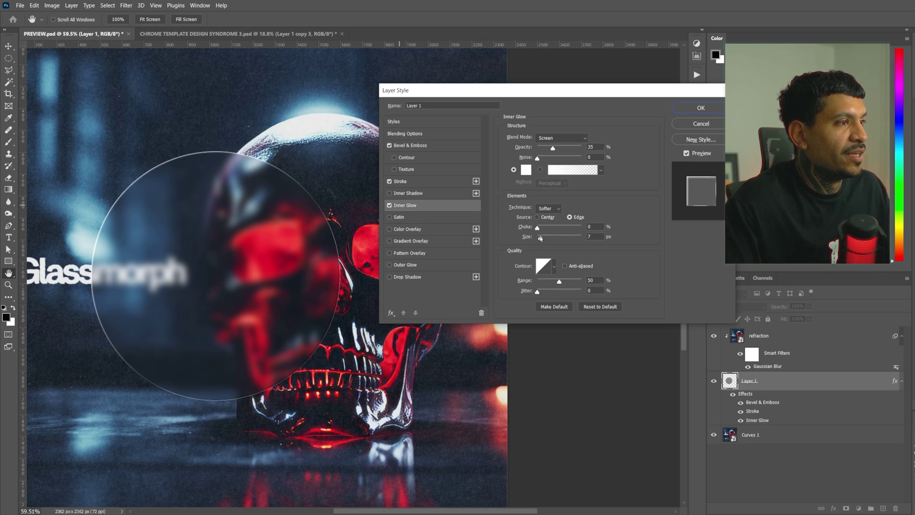
# Raise the Inner Glow size to about 90 px for a soft luminous rim.
pyautogui.moveTo(539, 236)
pyautogui.mouseDown()
pyautogui.moveTo(566, 237)
pyautogui.moveTo(552, 234)
pyautogui.mouseUp()
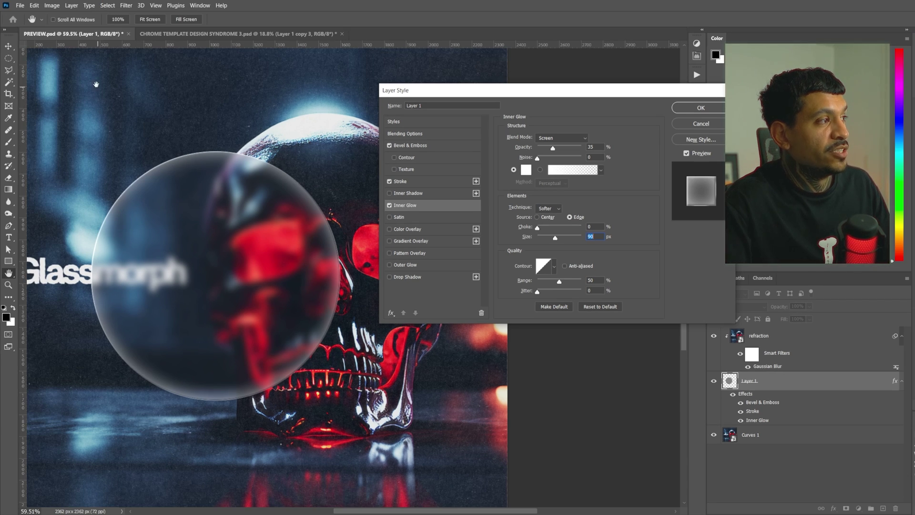
# Replace the inner glow with a white Linear Dodge (Add) inner shadow.
pyautogui.click(390, 206)
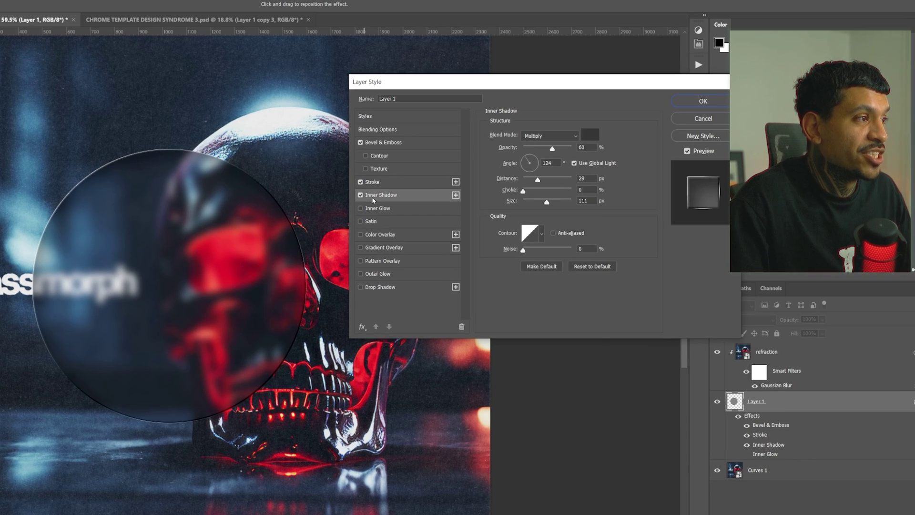
pyautogui.click(550, 136)
pyautogui.click(572, 252)
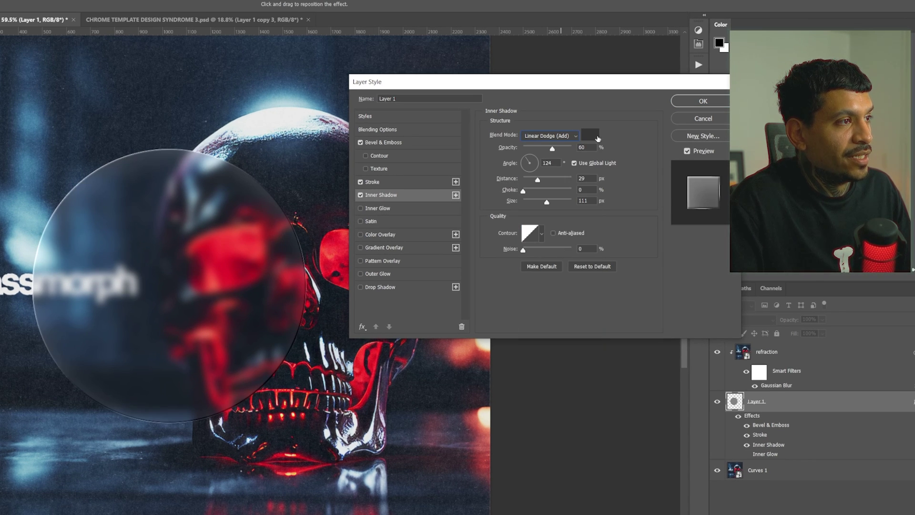
pyautogui.click(597, 138)
pyautogui.click(559, 205)
pyautogui.press('Return')
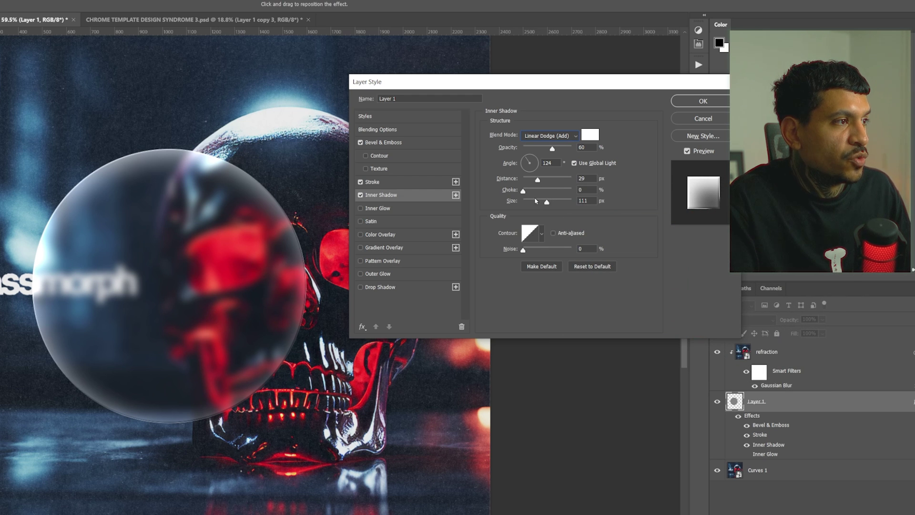
# Set the inner shadow to 122° angle, 44 px distance, 81 px size and 16% opacity.
pyautogui.moveTo(547, 201); pyautogui.dragTo(546, 204)
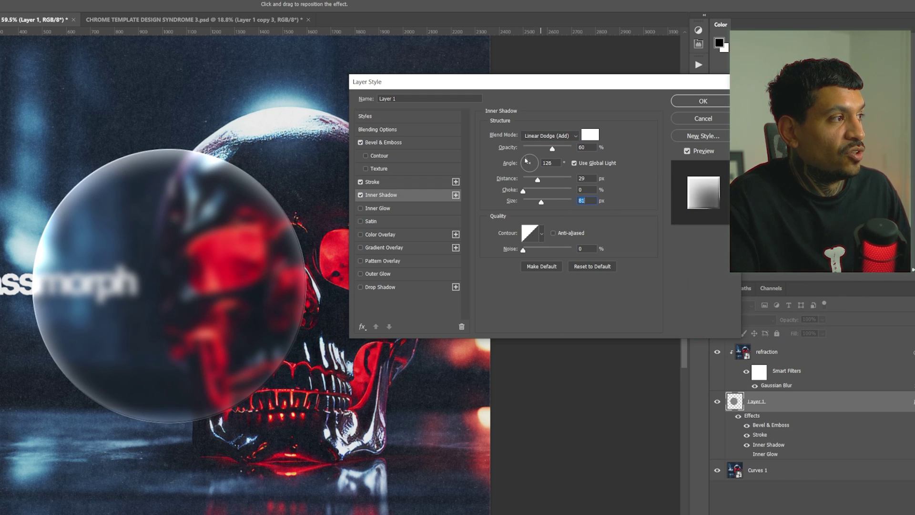
pyautogui.moveTo(527, 160); pyautogui.dragTo(548, 187)
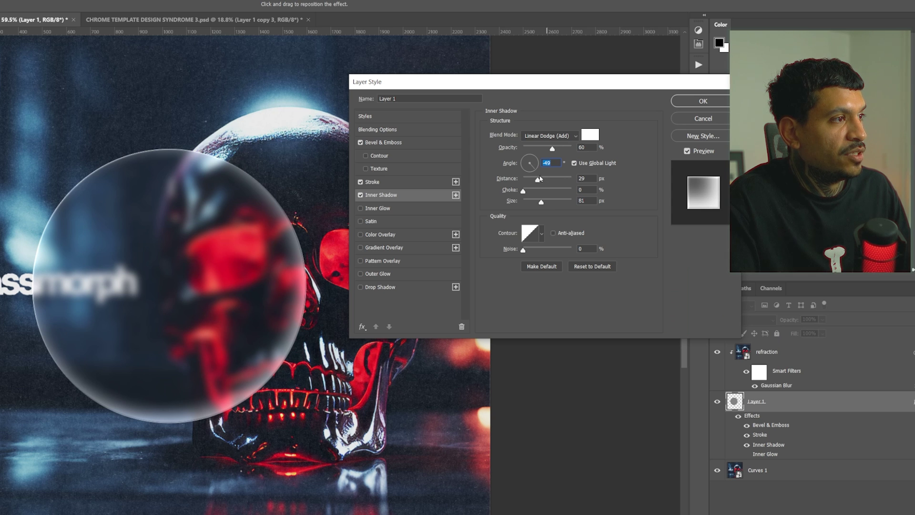
pyautogui.click(524, 155)
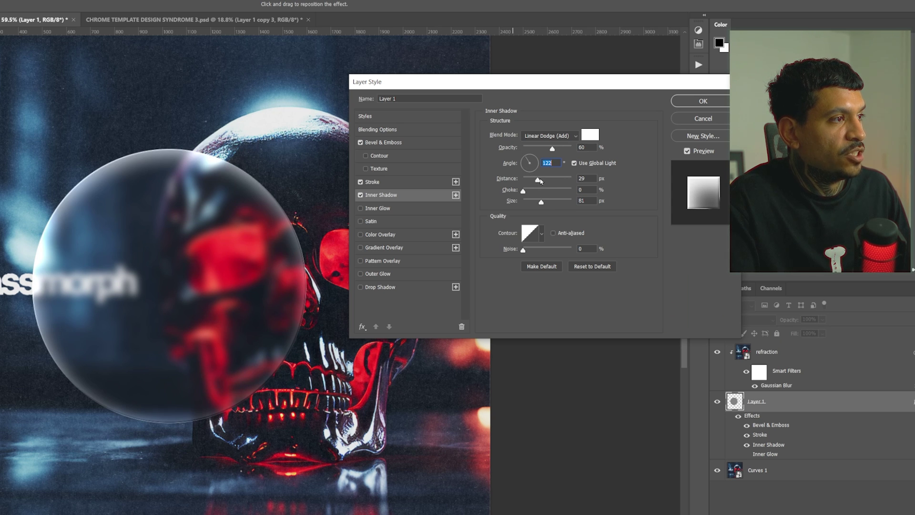
pyautogui.moveTo(539, 180); pyautogui.dragTo(542, 201)
pyautogui.moveTo(552, 148); pyautogui.dragTo(531, 150)
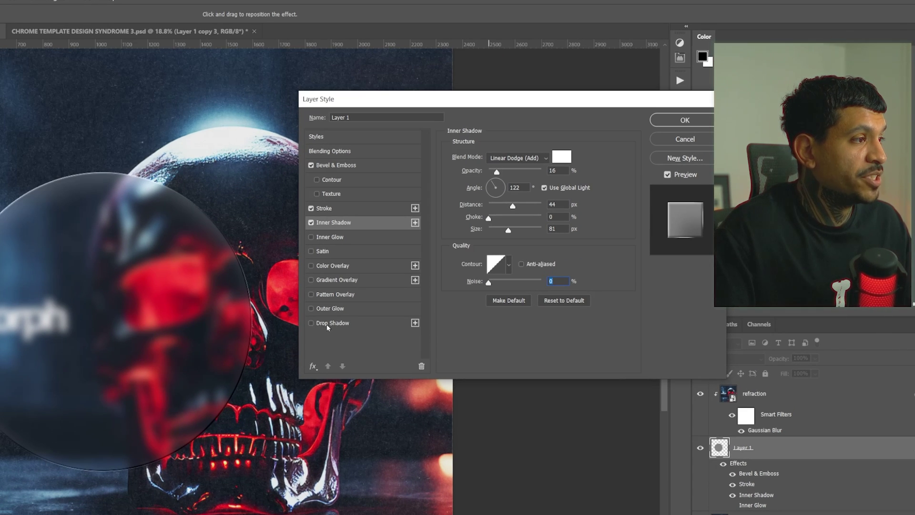
# Turn on a black Linear Burn drop shadow for the circle.
pyautogui.click(330, 326)
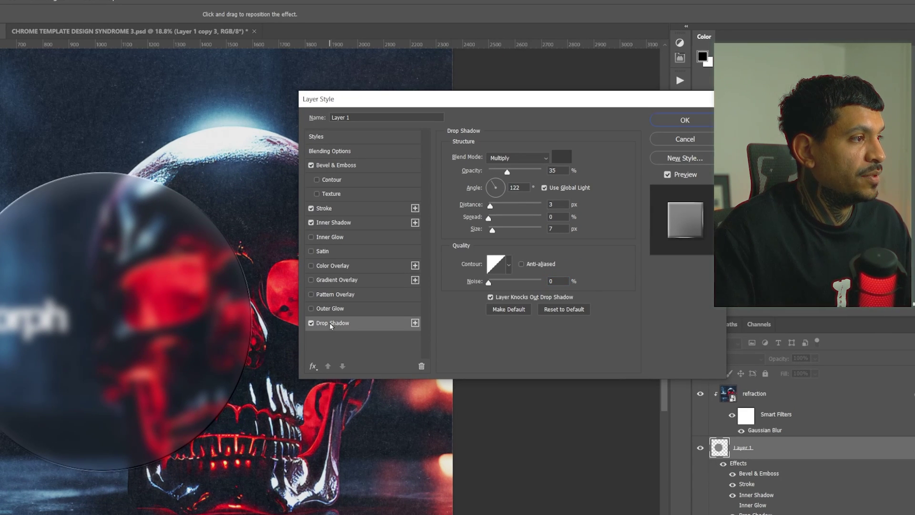
pyautogui.click(519, 158)
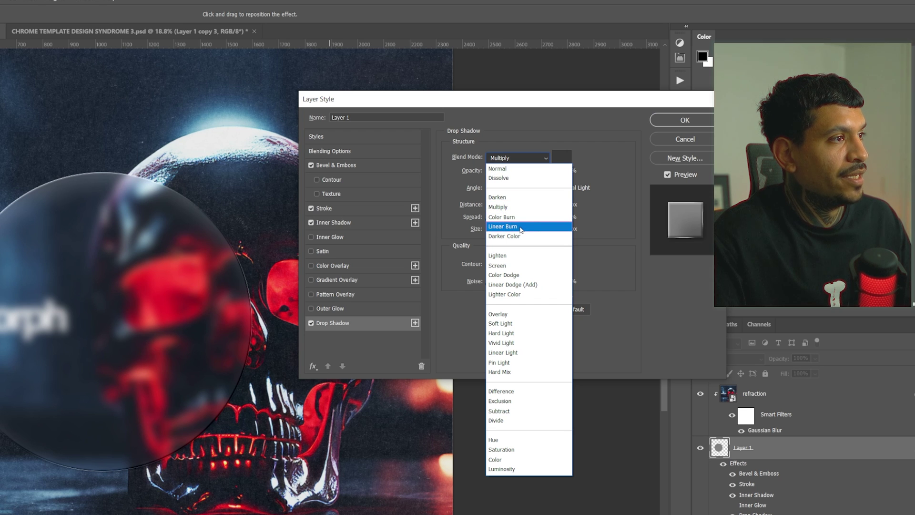
pyautogui.click(514, 227)
pyautogui.click(561, 157)
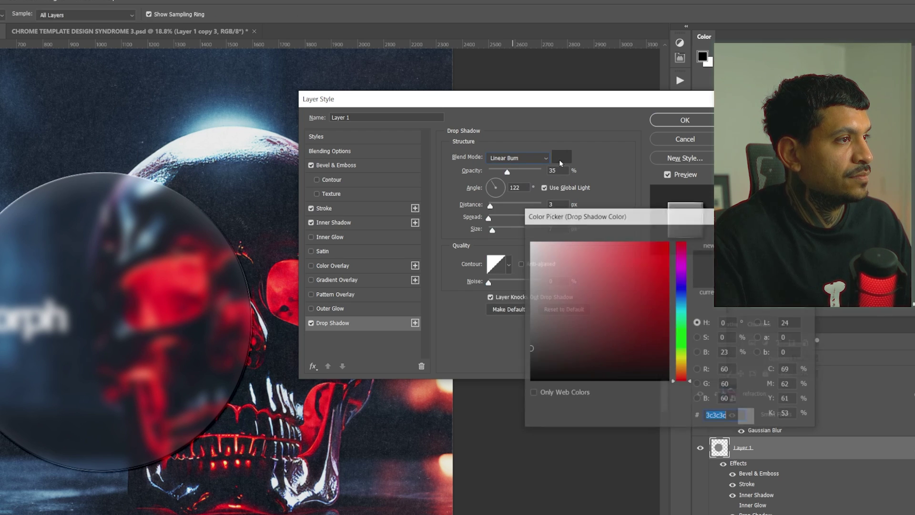
pyautogui.press('Return')
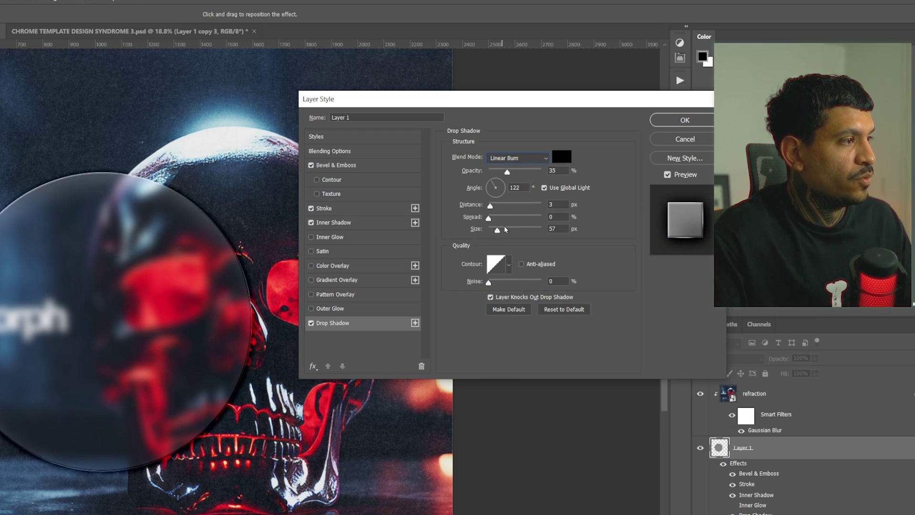
# Tune the drop shadow to 24 px size, 9 px distance, 19% opacity and 125° angle.
pyautogui.moveTo(492, 229); pyautogui.dragTo(493, 205)
pyautogui.moveTo(496, 230); pyautogui.dragTo(497, 231)
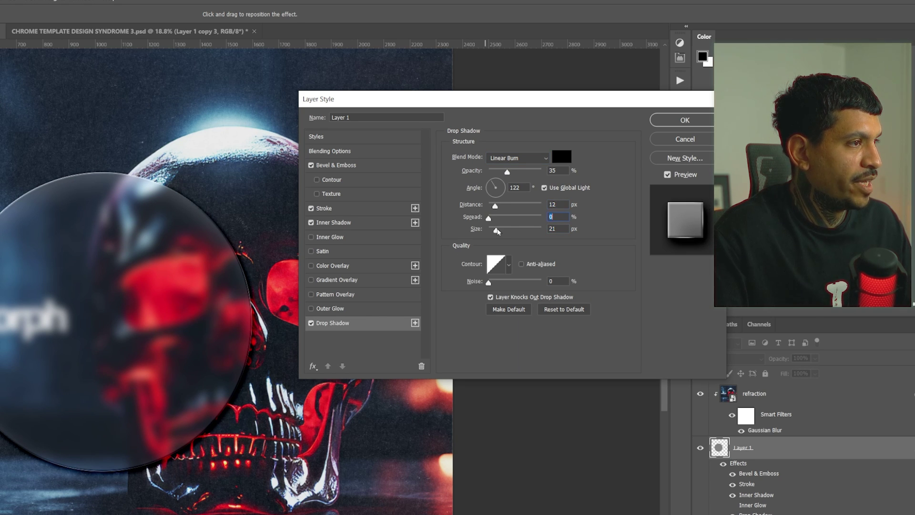
pyautogui.moveTo(507, 171); pyautogui.dragTo(494, 176)
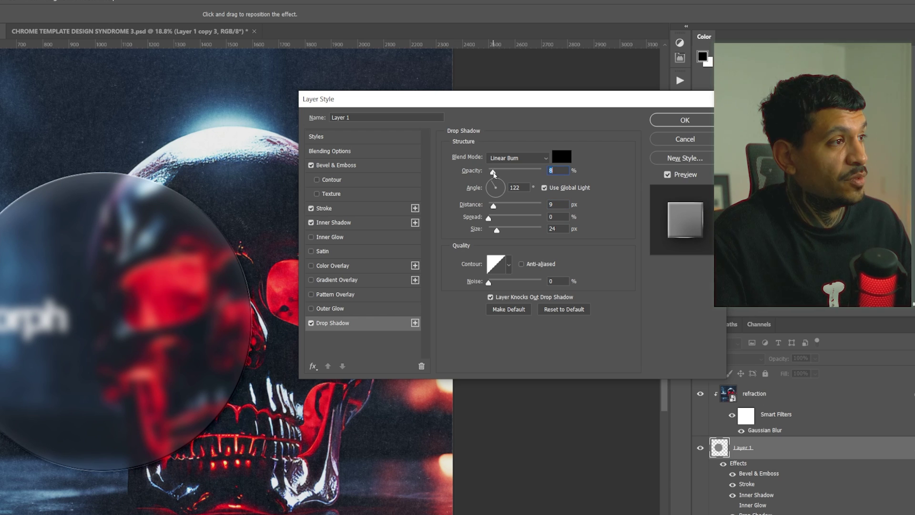
pyautogui.moveTo(494, 176); pyautogui.dragTo(495, 178)
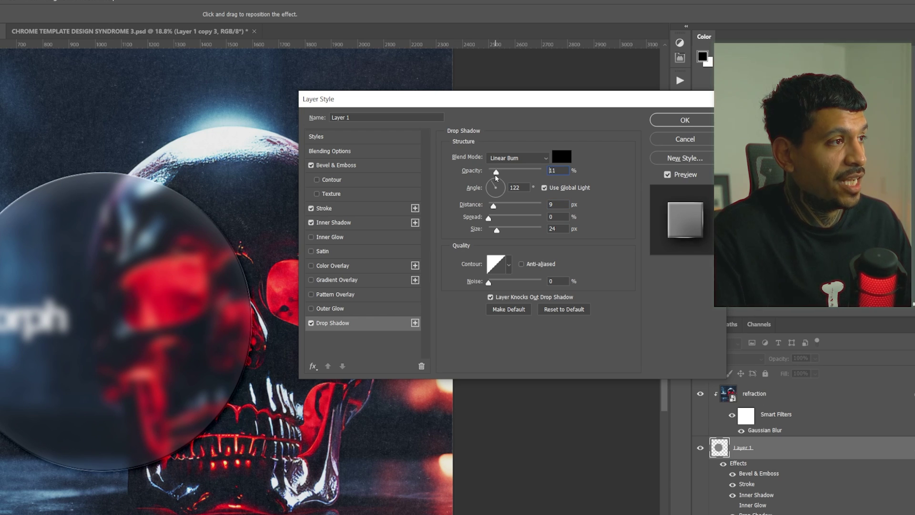
pyautogui.moveTo(495, 178); pyautogui.dragTo(498, 175)
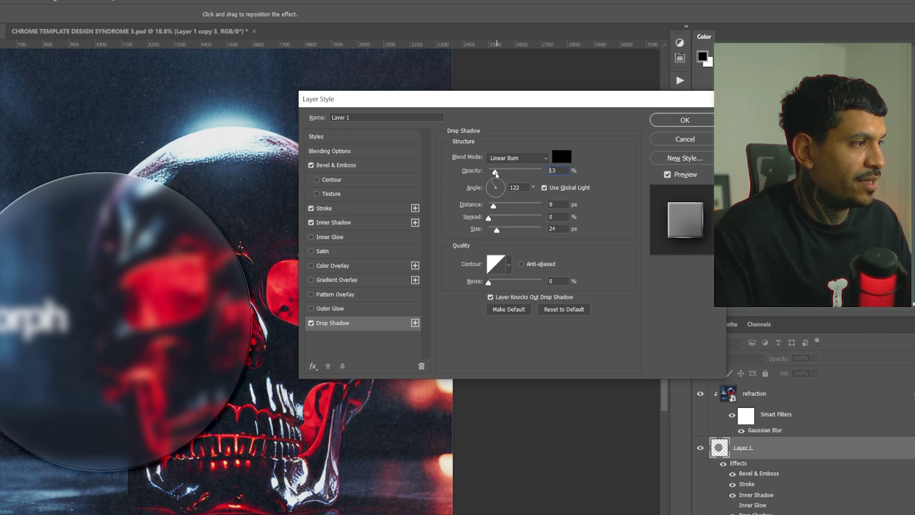
pyautogui.click(489, 183)
pyautogui.click(491, 186)
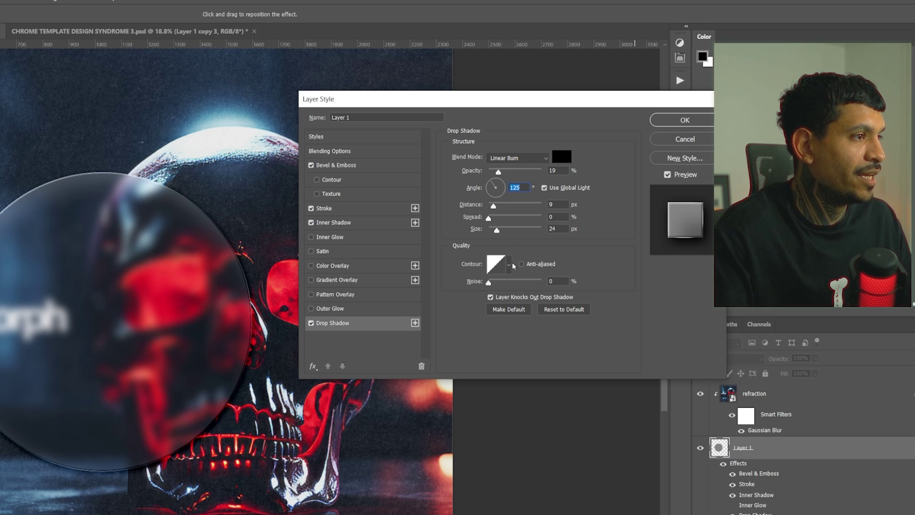
pyautogui.moveTo(563, 104); pyautogui.dragTo(563, 106)
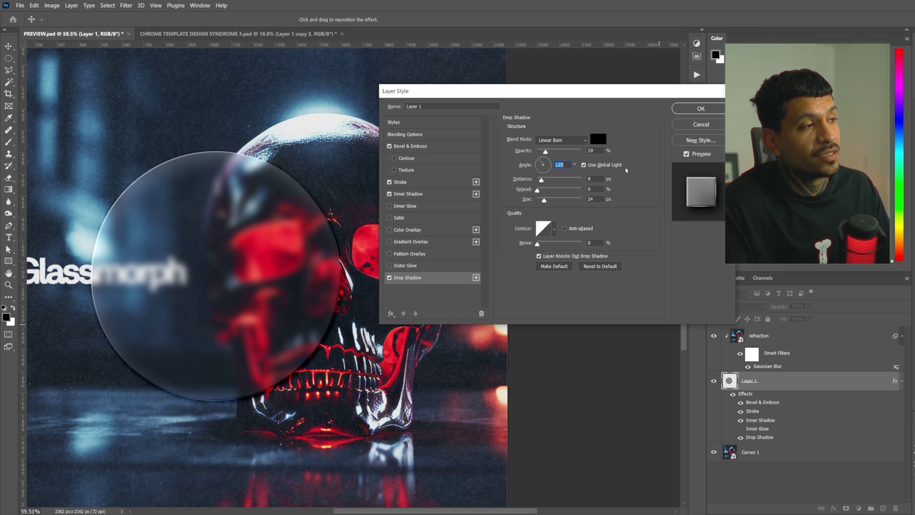
pyautogui.click(554, 229)
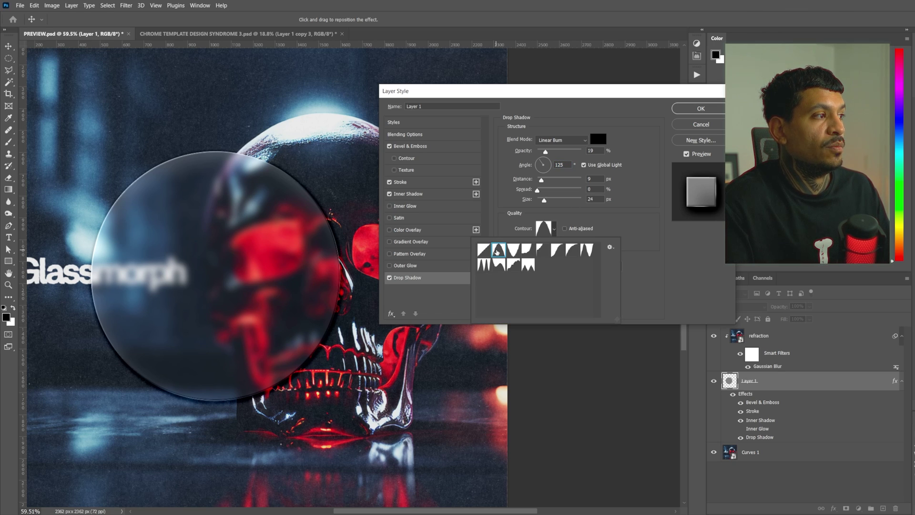
# Give the drop shadow a bell-shaped Cone contour, 100% opacity and 71 px distance.
pyautogui.click(496, 253)
pyautogui.moveTo(865, 255); pyautogui.dragTo(524, 196)
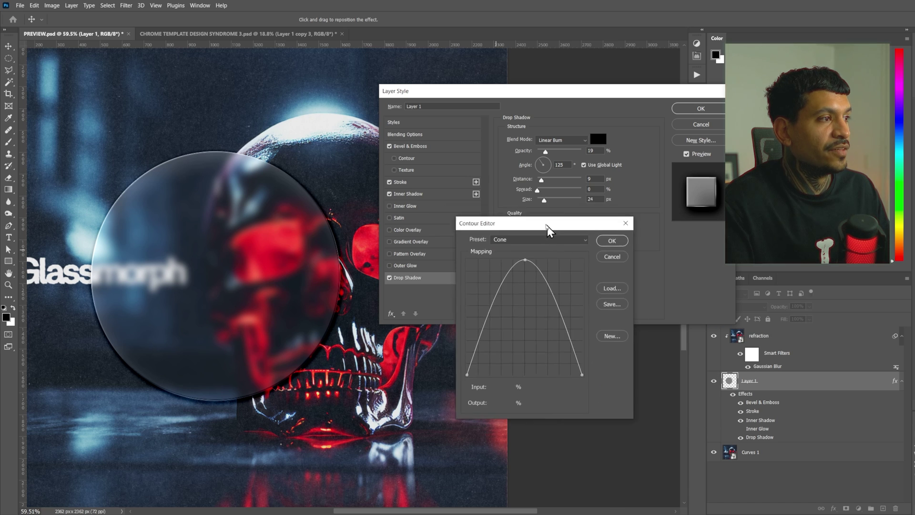
pyautogui.moveTo(550, 347)
pyautogui.mouseDown()
pyautogui.moveTo(543, 243)
pyautogui.moveTo(551, 233)
pyautogui.mouseUp()
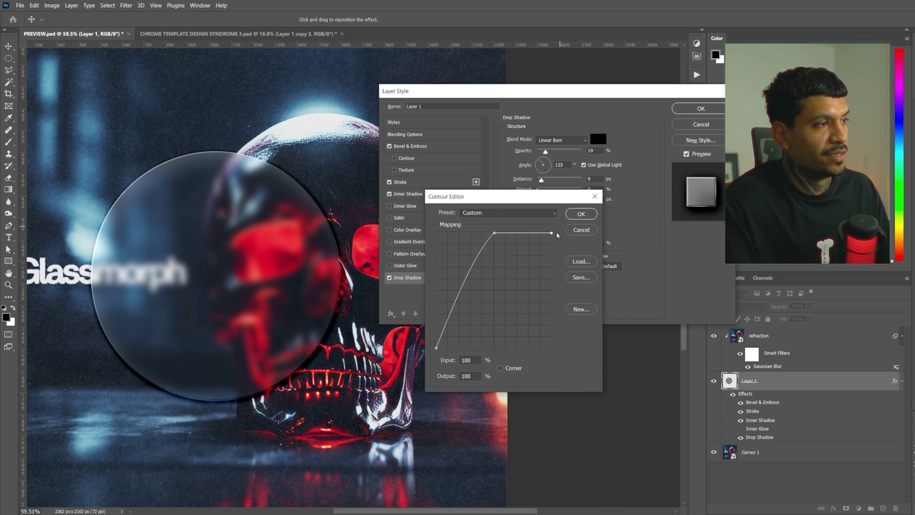
pyautogui.moveTo(496, 236); pyautogui.dragTo(496, 233)
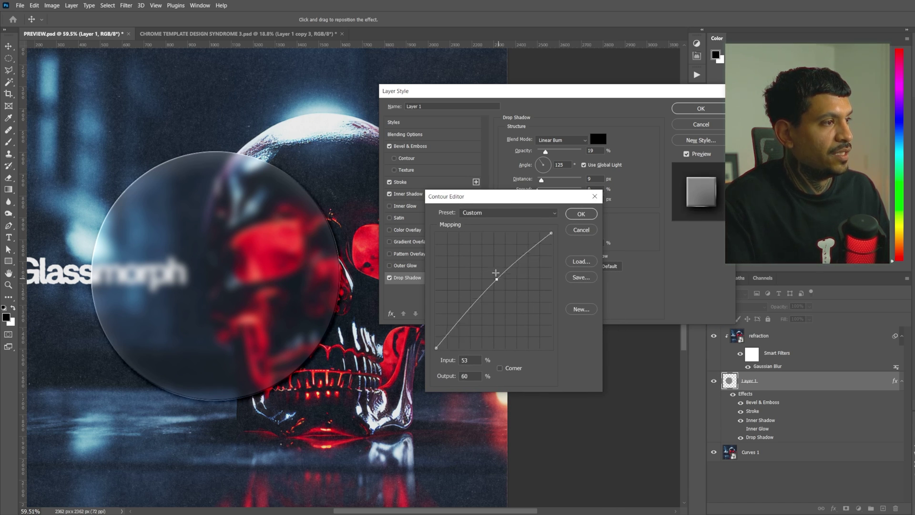
pyautogui.moveTo(551, 233); pyautogui.dragTo(551, 348)
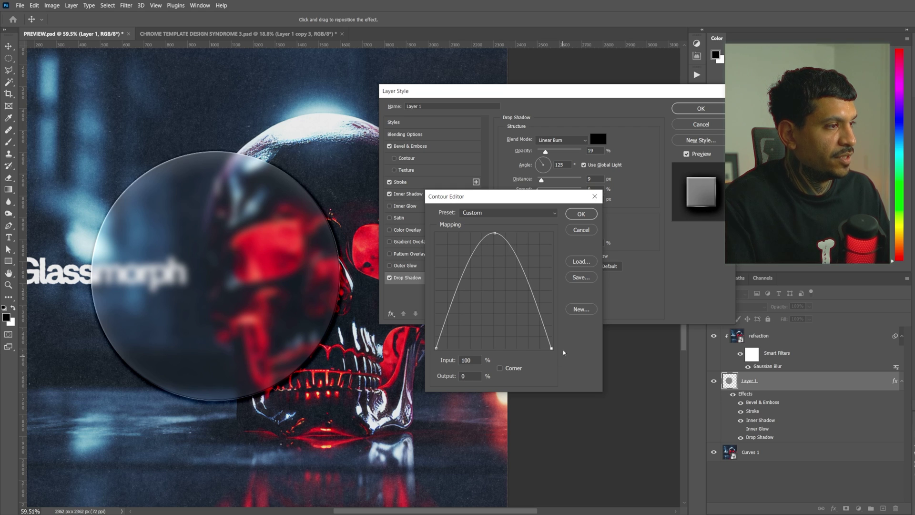
pyautogui.click(581, 214)
pyautogui.moveTo(545, 152); pyautogui.dragTo(581, 151)
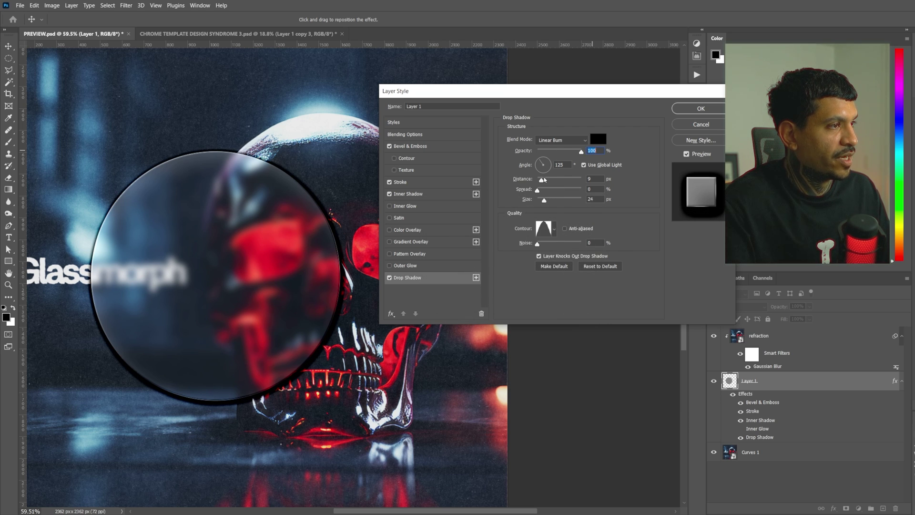
pyautogui.moveTo(542, 180); pyautogui.dragTo(566, 183)
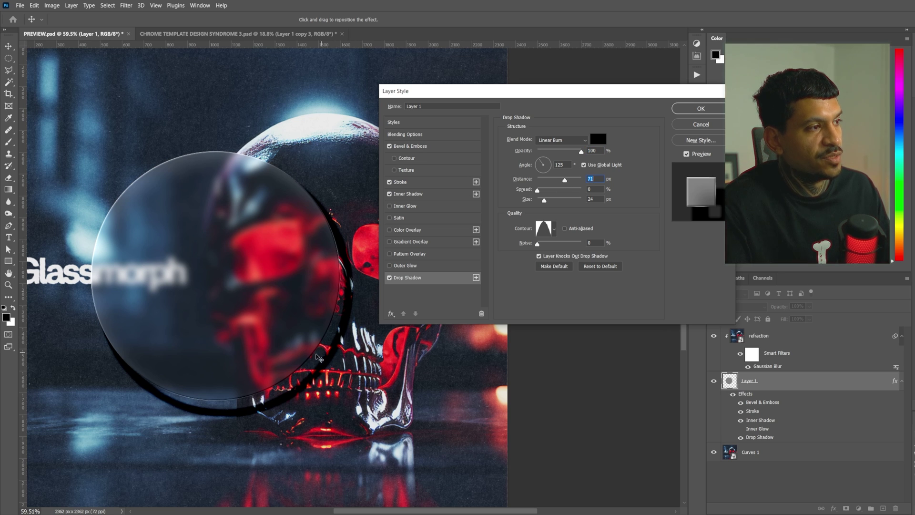
# Reshape the drop shadow contour curve into an arch peaking at the top.
pyautogui.click(543, 228)
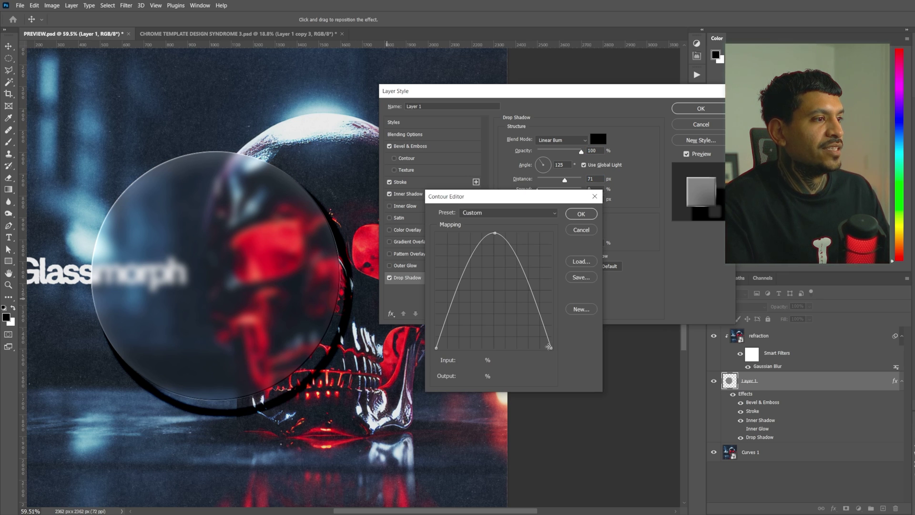
pyautogui.moveTo(495, 234); pyautogui.dragTo(503, 293)
pyautogui.moveTo(552, 348); pyautogui.dragTo(551, 233)
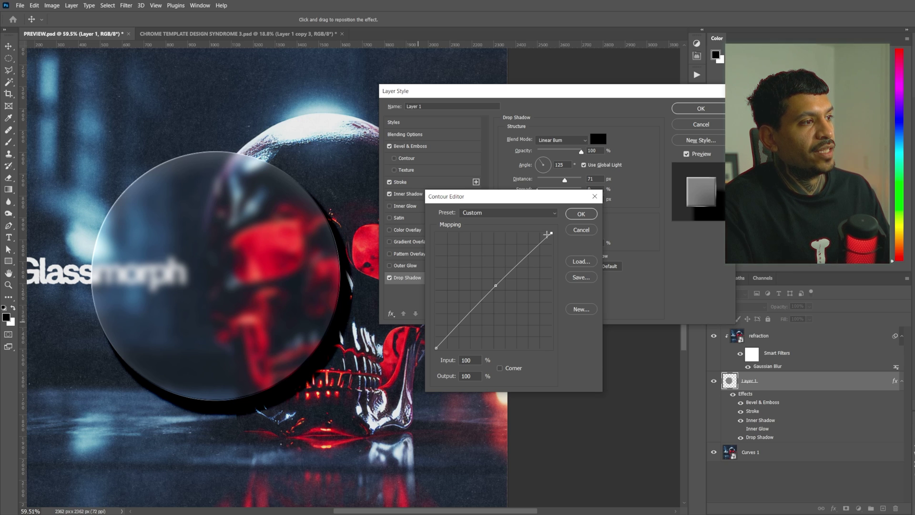
pyautogui.moveTo(548, 196); pyautogui.dragTo(543, 204)
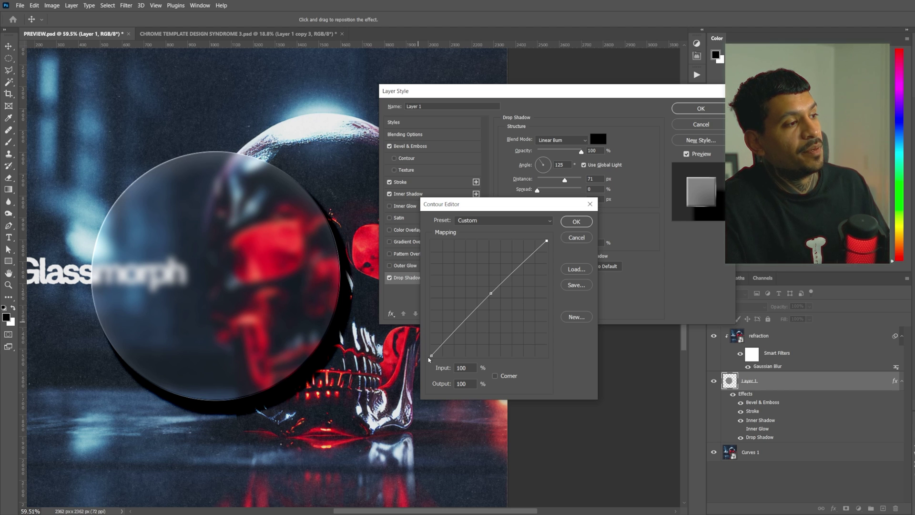
pyautogui.moveTo(431, 355)
pyautogui.mouseDown()
pyautogui.moveTo(431, 335)
pyautogui.moveTo(431, 355)
pyautogui.mouseUp()
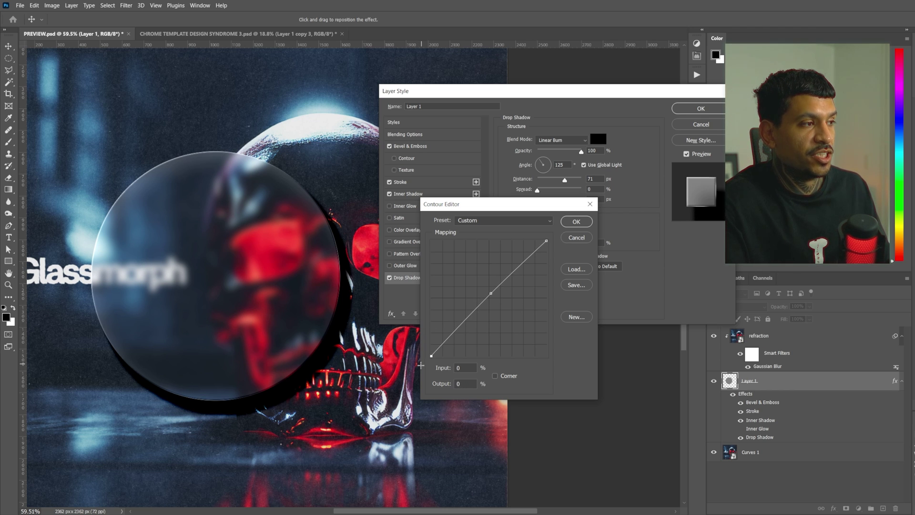
pyautogui.moveTo(546, 241); pyautogui.dragTo(544, 341)
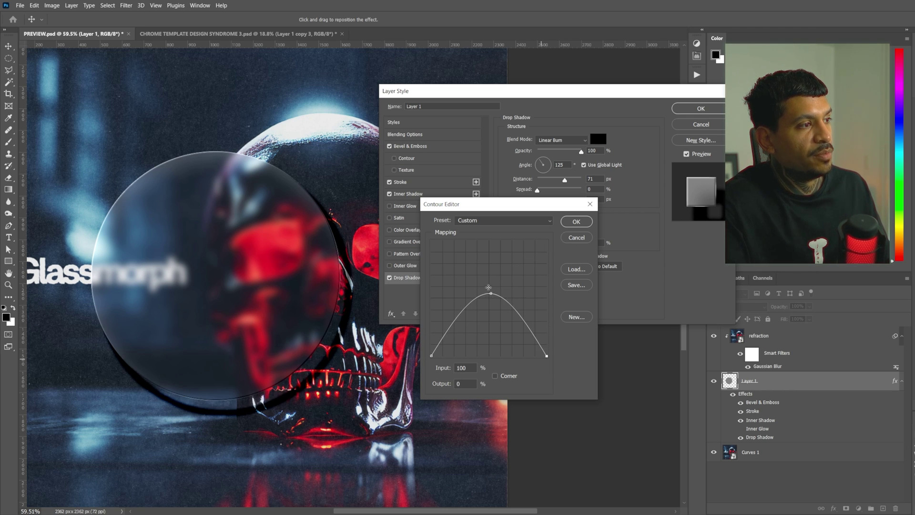
pyautogui.moveTo(491, 293)
pyautogui.mouseDown()
pyautogui.moveTo(489, 378)
pyautogui.moveTo(488, 244)
pyautogui.mouseUp()
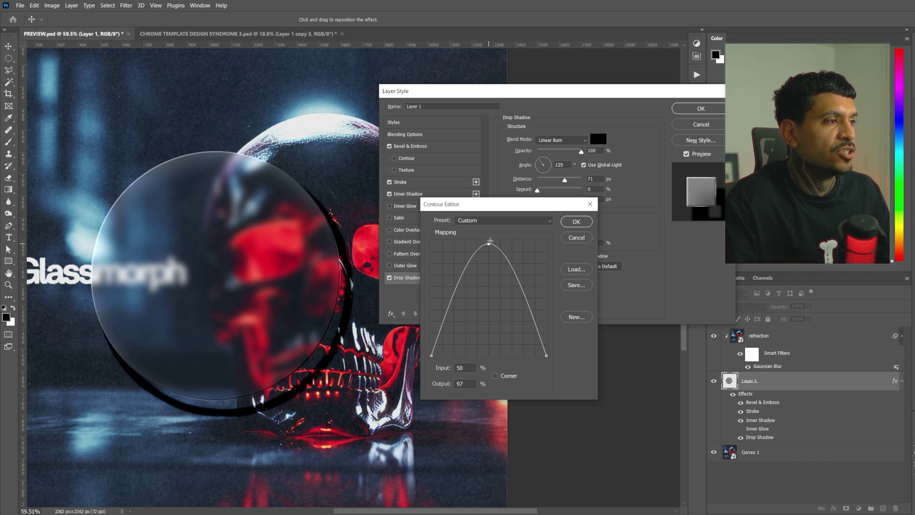
pyautogui.moveTo(488, 244); pyautogui.dragTo(488, 241)
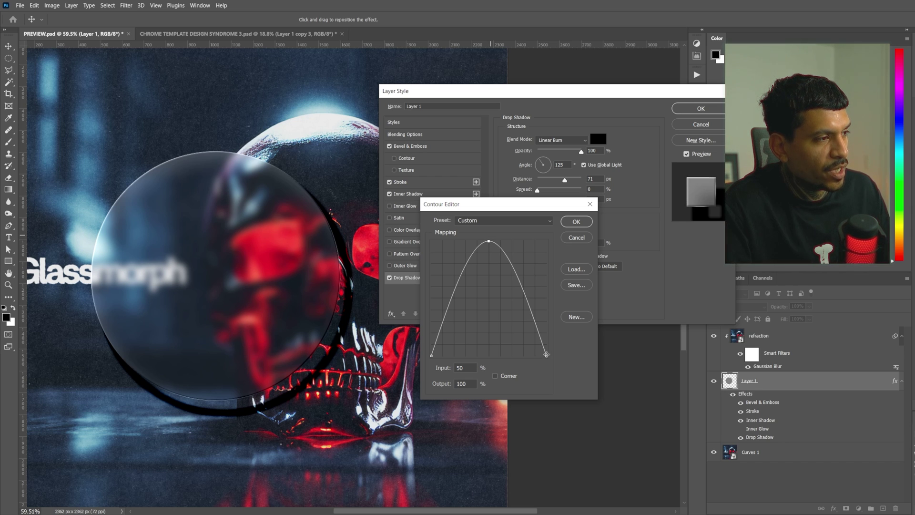
# Fine-tune the arch's peak and slightly raised right end, then confirm the contour.
pyautogui.moveTo(546, 354); pyautogui.dragTo(546, 325)
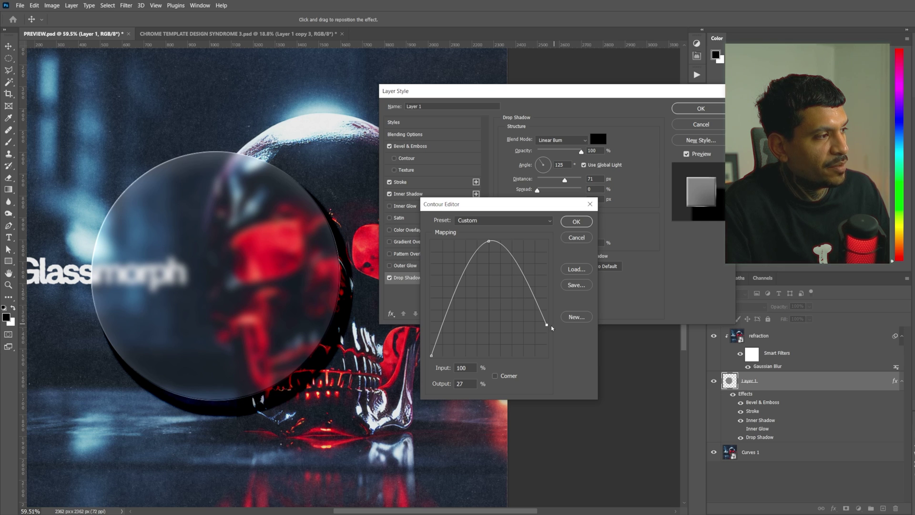
pyautogui.moveTo(551, 327); pyautogui.dragTo(550, 343)
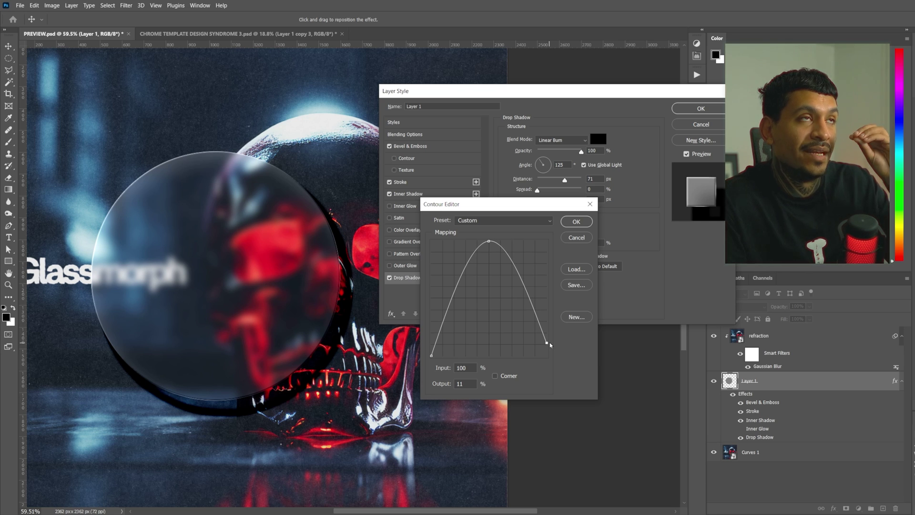
pyautogui.moveTo(489, 242); pyautogui.dragTo(491, 270)
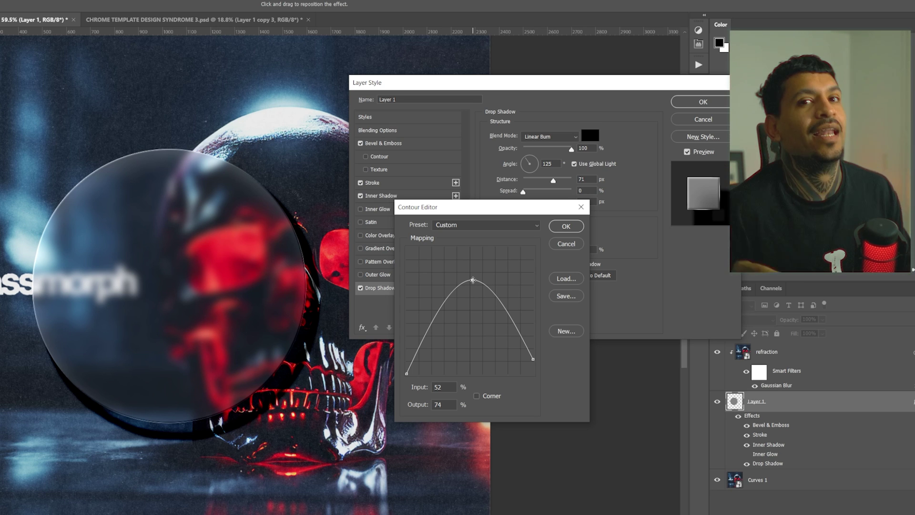
pyautogui.moveTo(473, 280); pyautogui.dragTo(471, 275)
pyautogui.moveTo(534, 357); pyautogui.dragTo(533, 355)
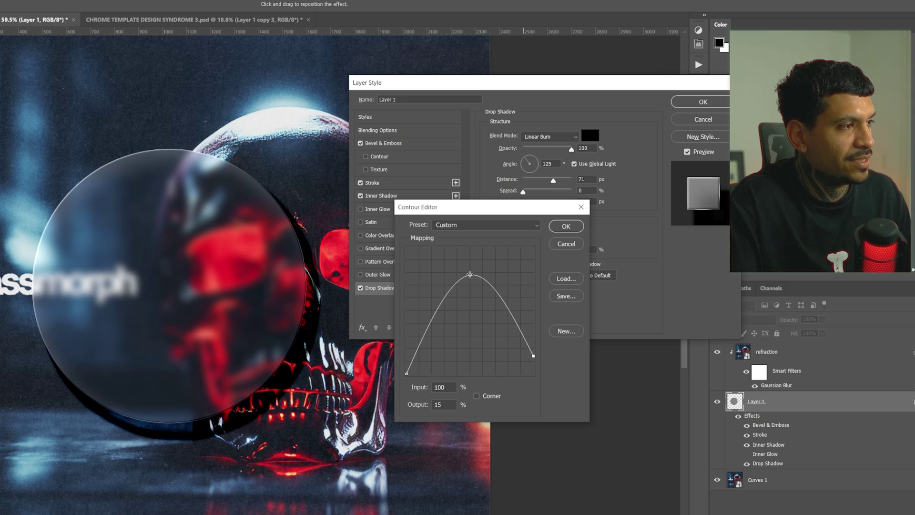
pyautogui.moveTo(470, 274); pyautogui.dragTo(470, 381)
pyautogui.moveTo(469, 316); pyautogui.dragTo(470, 247)
pyautogui.moveTo(533, 355); pyautogui.dragTo(536, 324)
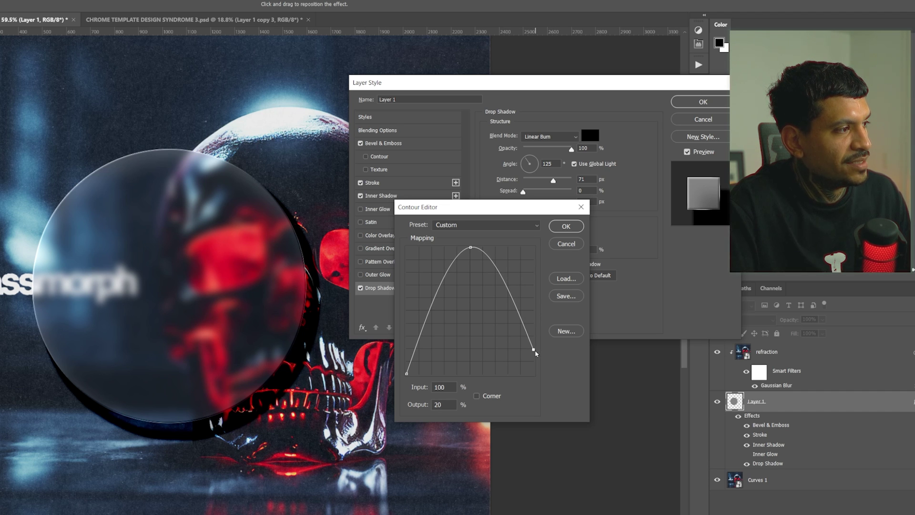
pyautogui.click(566, 227)
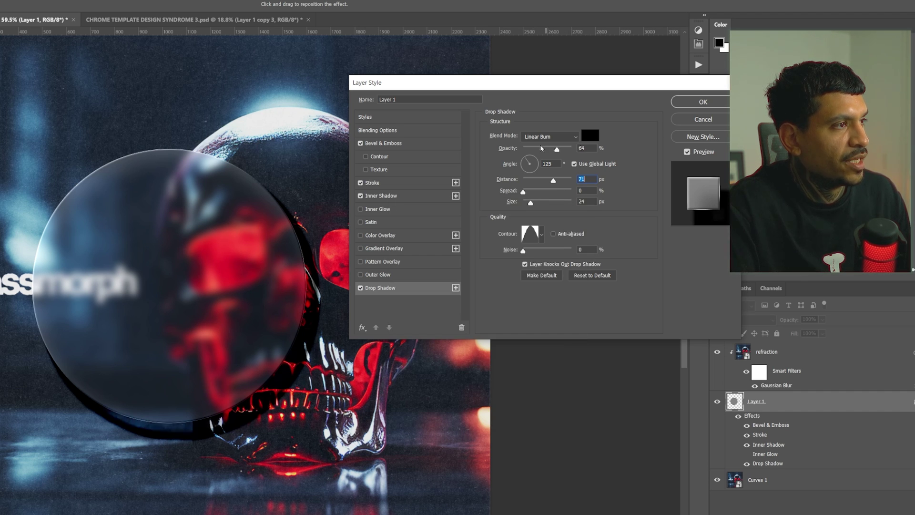
# Lower the first drop shadow's opacity and add a second drop shadow.
pyautogui.moveTo(572, 149); pyautogui.dragTo(529, 149)
pyautogui.moveTo(553, 180); pyautogui.dragTo(531, 179)
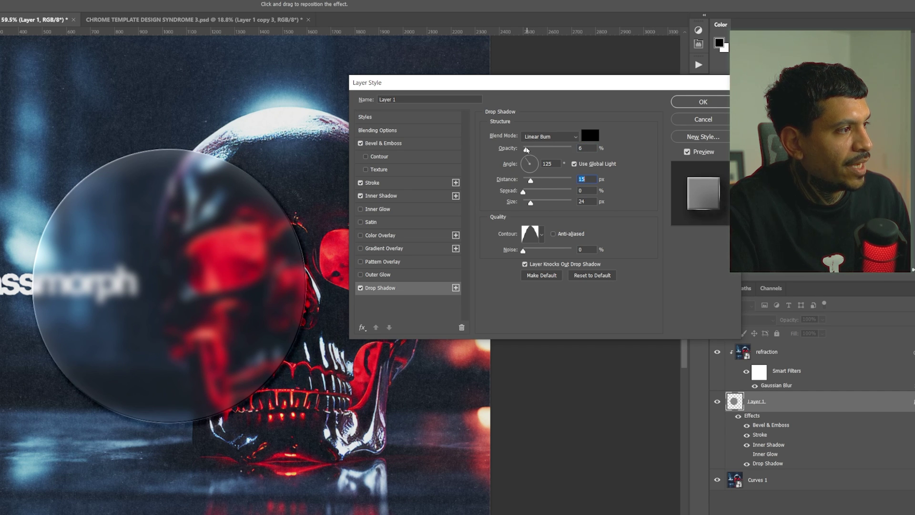
pyautogui.moveTo(526, 149); pyautogui.dragTo(528, 149)
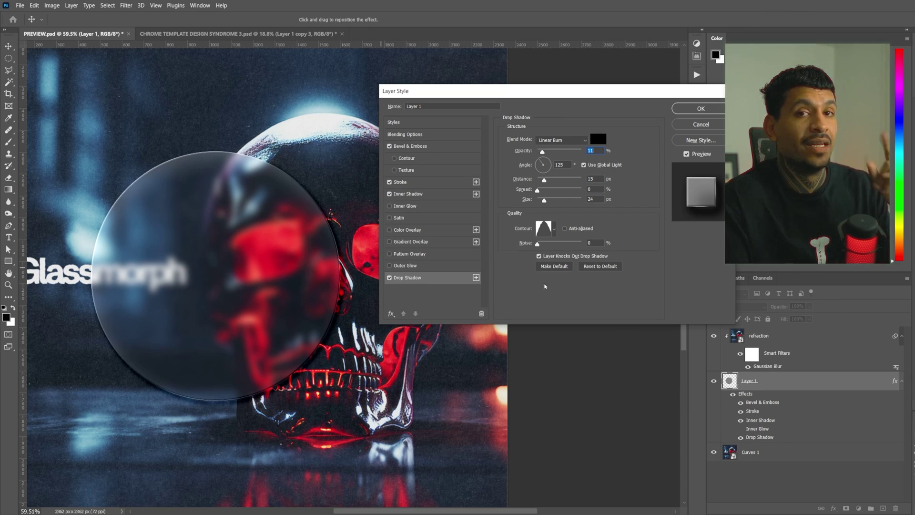
pyautogui.click(476, 277)
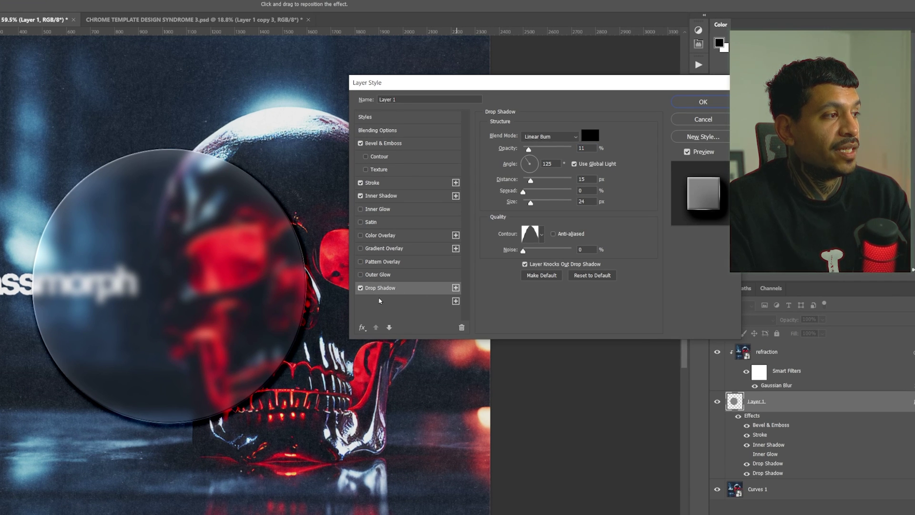
pyautogui.click(379, 301)
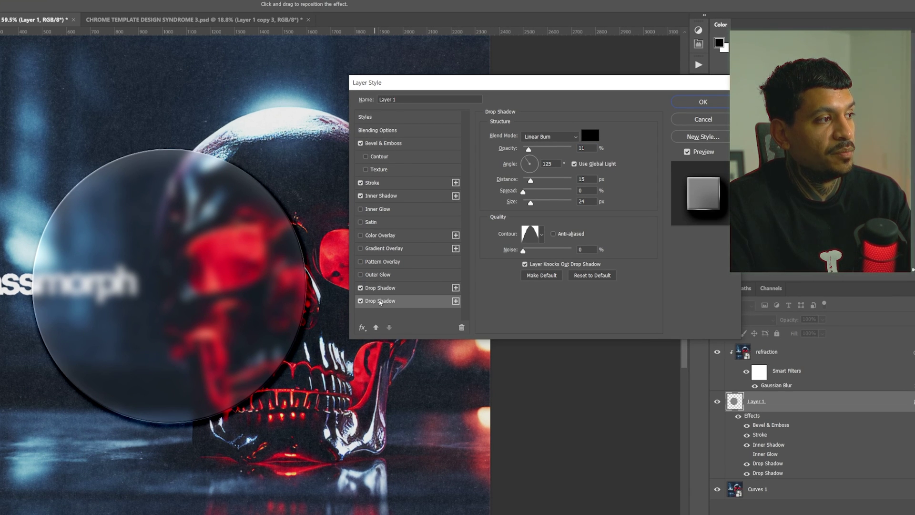
pyautogui.click(379, 289)
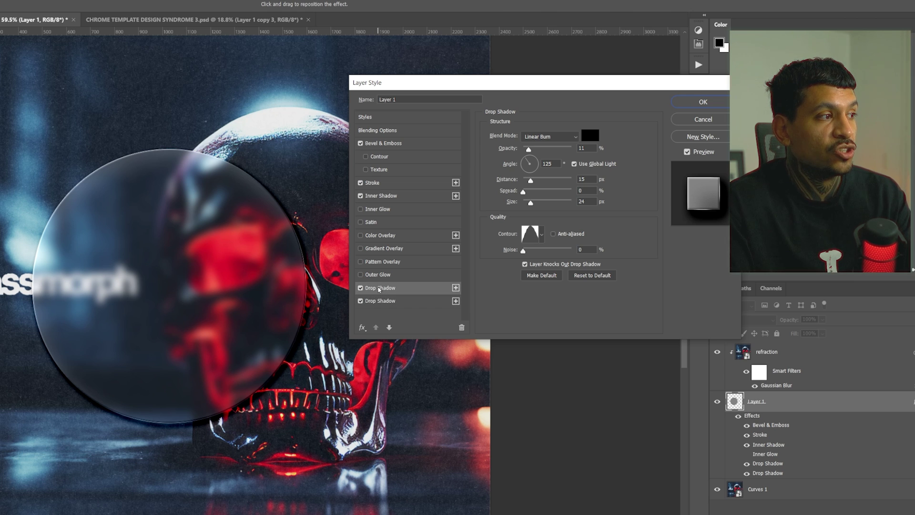
# Make the shadow white (ffffff) with Linear Dodge (Add) blending.
pyautogui.click(572, 137)
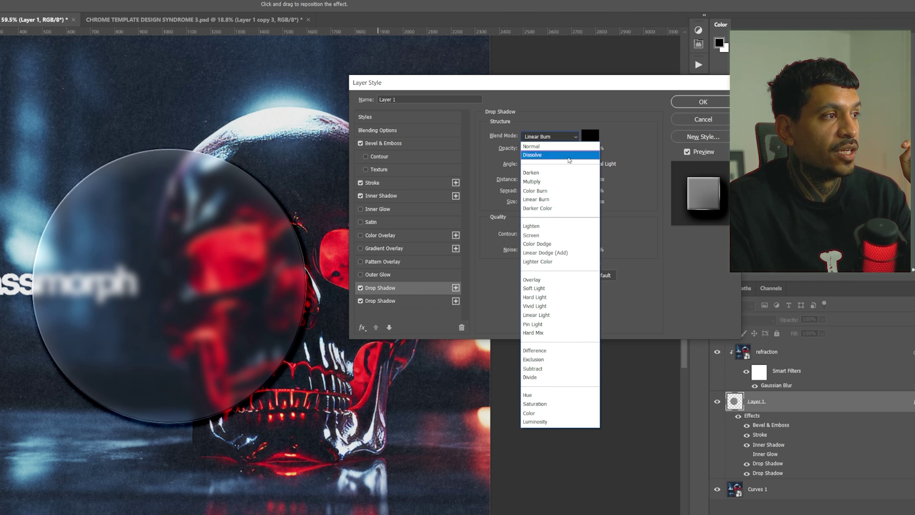
pyautogui.click(544, 247)
pyautogui.click(590, 136)
pyautogui.write('ffffff')
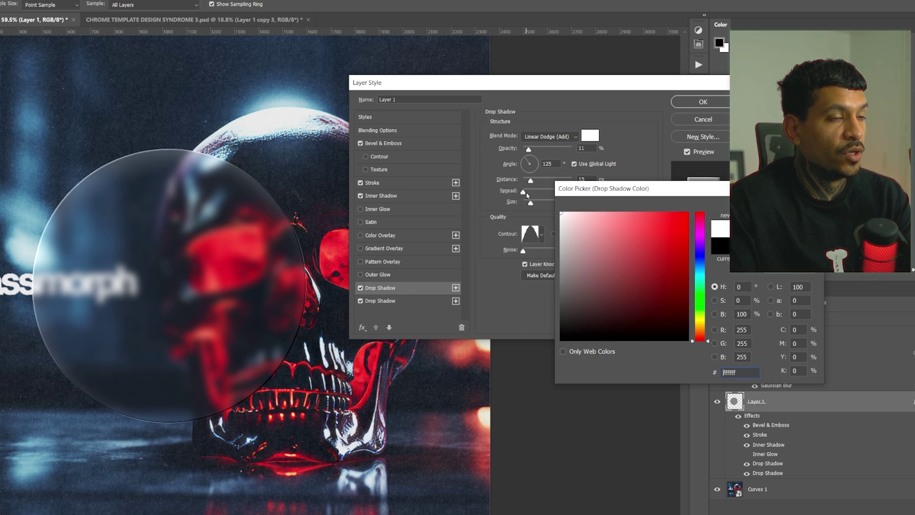
pyautogui.press('Return')
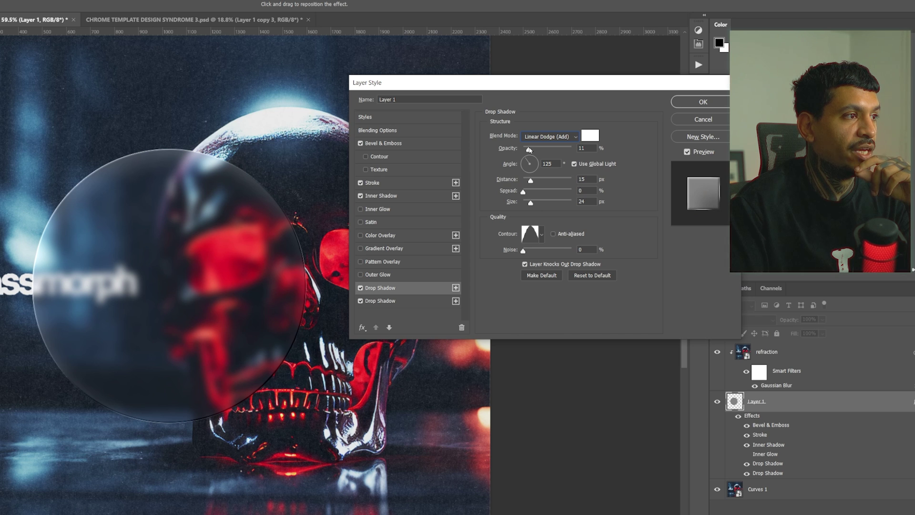
# Tune the white shadow to 13% opacity, 1 px distance and 24 px size.
pyautogui.moveTo(530, 180); pyautogui.dragTo(529, 181)
pyautogui.moveTo(528, 148); pyautogui.dragTo(604, 147)
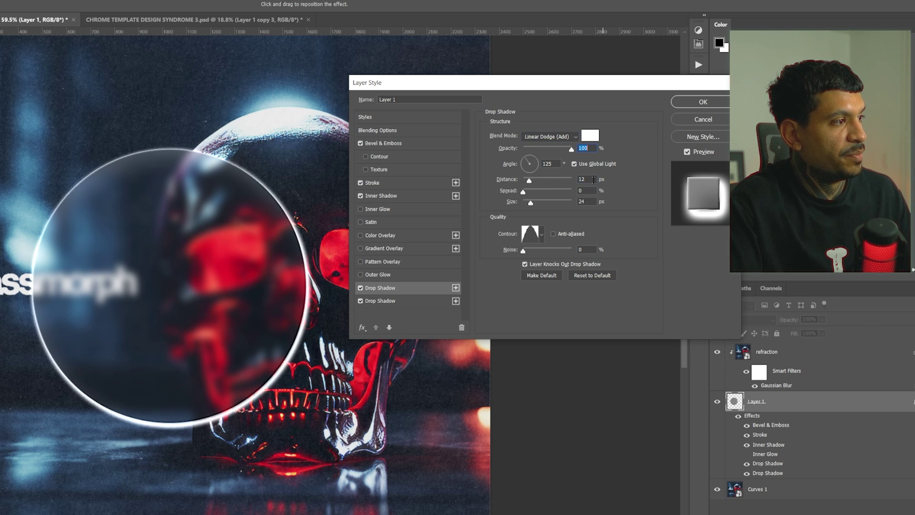
pyautogui.moveTo(529, 180); pyautogui.dragTo(524, 179)
pyautogui.moveTo(571, 149); pyautogui.dragTo(530, 149)
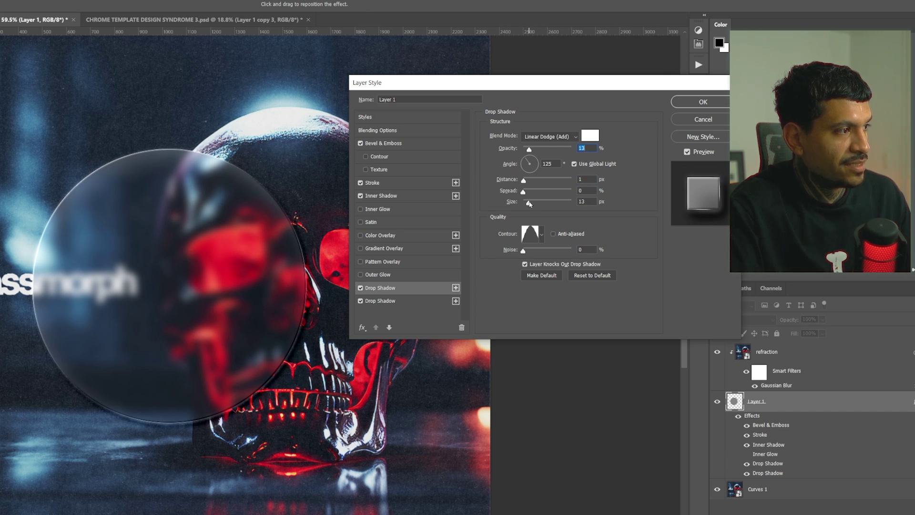
pyautogui.moveTo(529, 203); pyautogui.dragTo(531, 202)
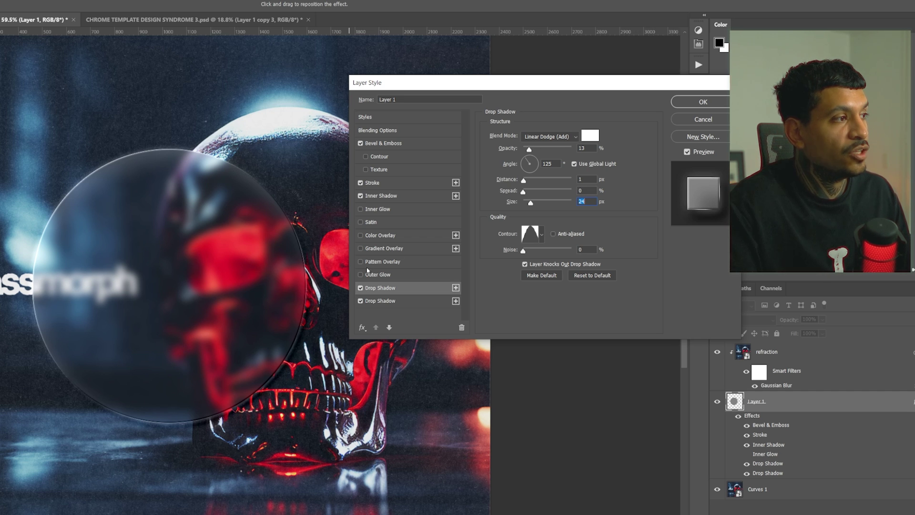
# Save the circle's effects as a new style named 'design syndrome glass'.
pyautogui.click(367, 118)
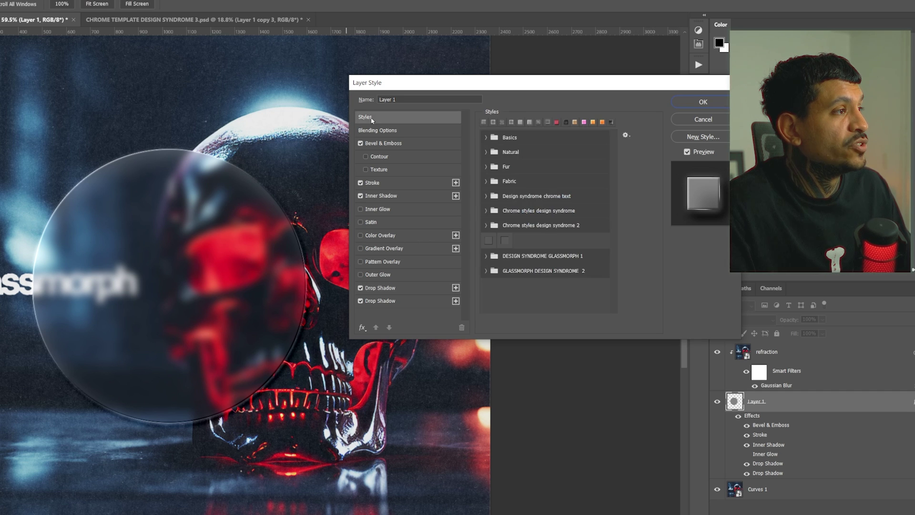
pyautogui.click(702, 137)
pyautogui.write('design sy')
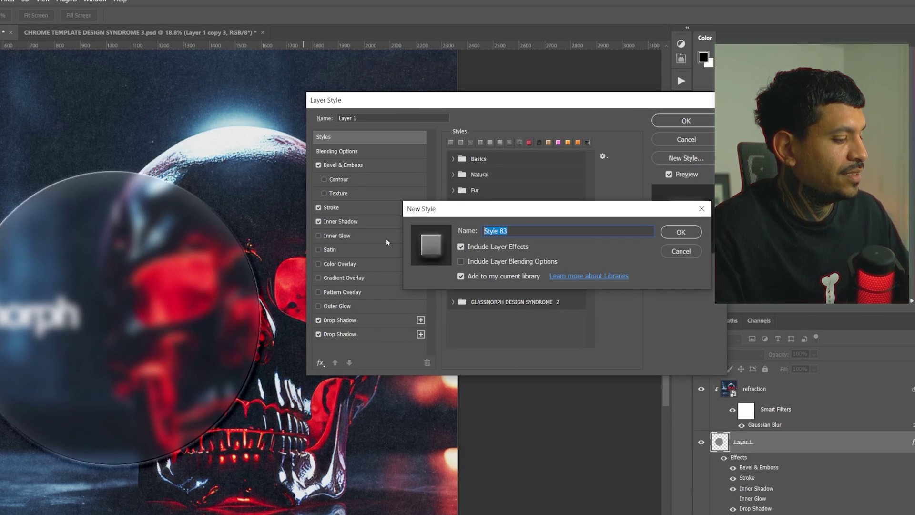
pyautogui.write('ndrom')
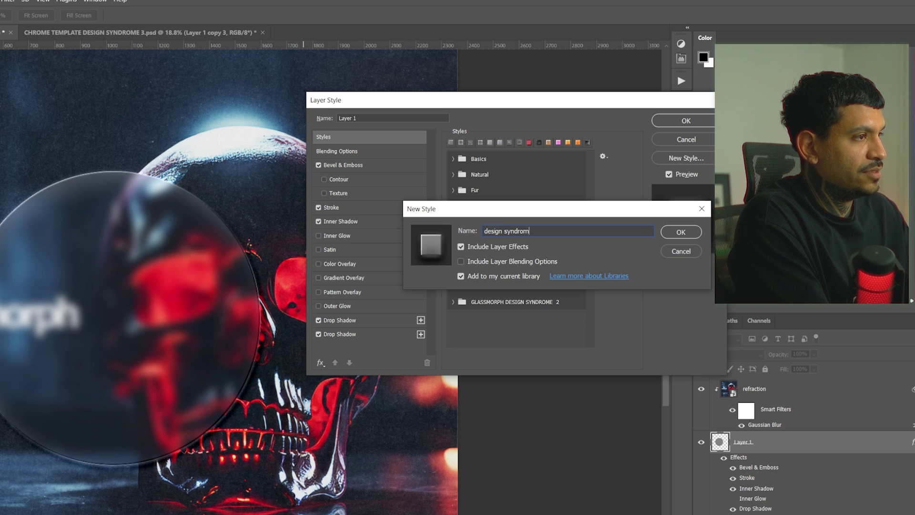
pyautogui.write('e glass')
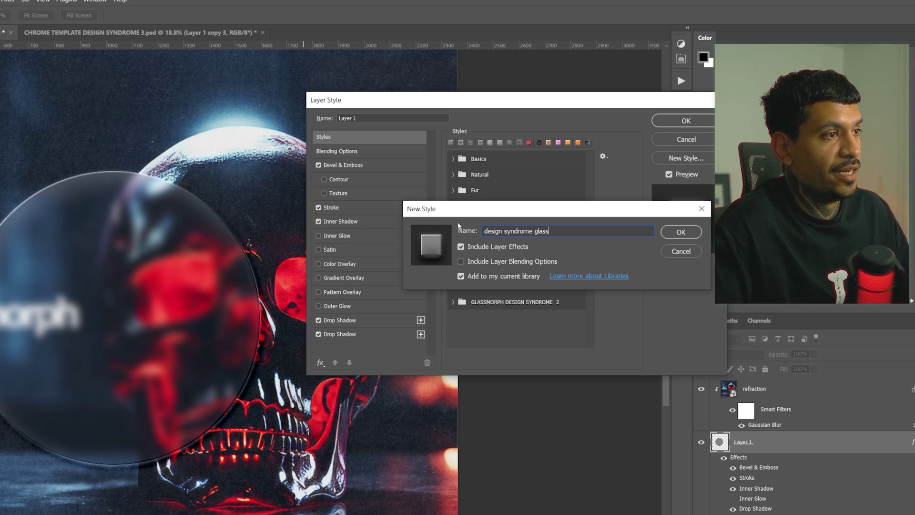
pyautogui.click(682, 232)
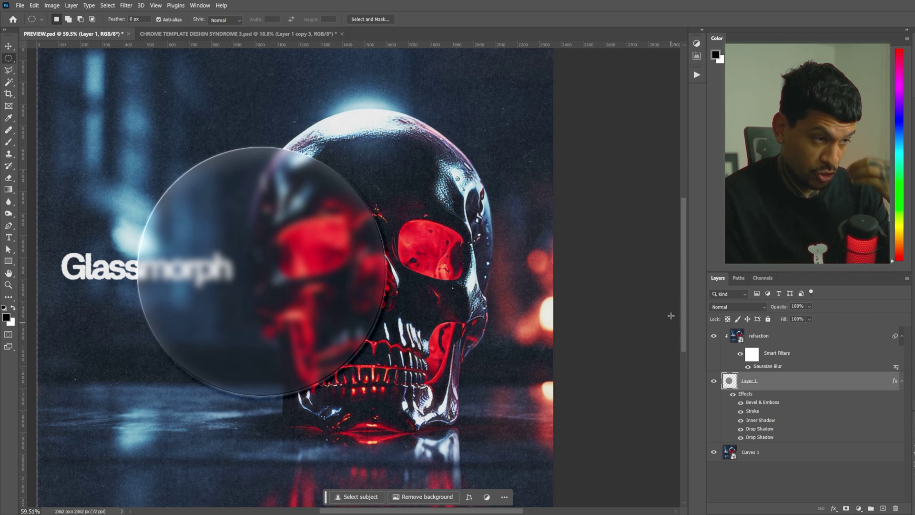
# Add a new layer above refraction and fill it with 50% grey.
pyautogui.click(761, 336)
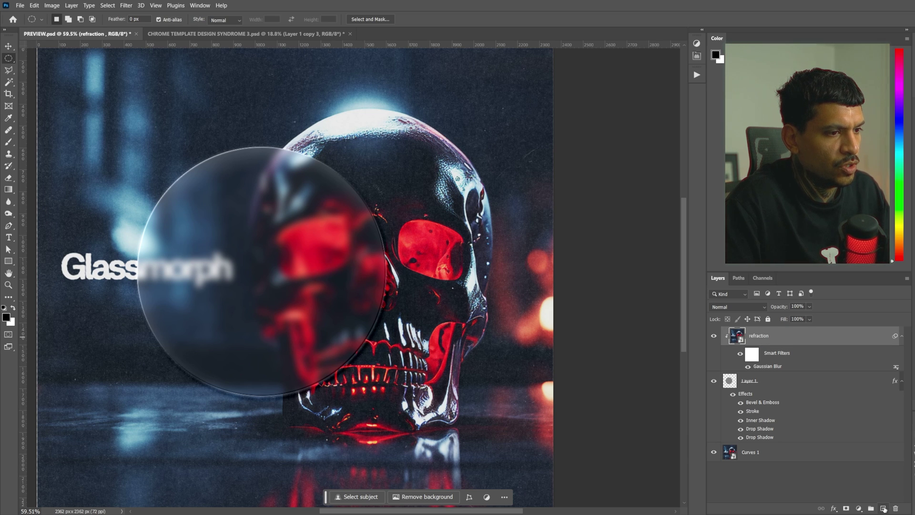
pyautogui.click(883, 509)
pyautogui.click(35, 5)
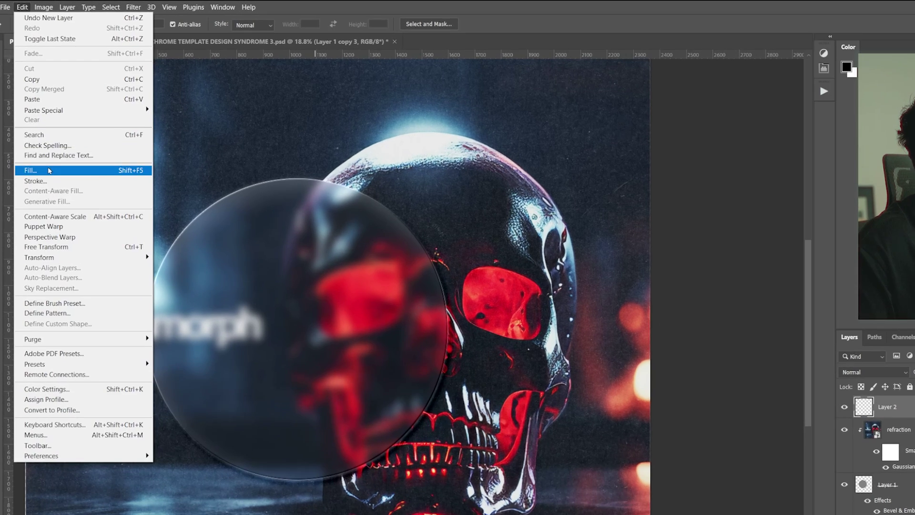
pyautogui.click(28, 160)
pyautogui.press('Return')
# Cover the grey layer in heavy grain using Field Blur's Noise amount.
pyautogui.click(126, 5)
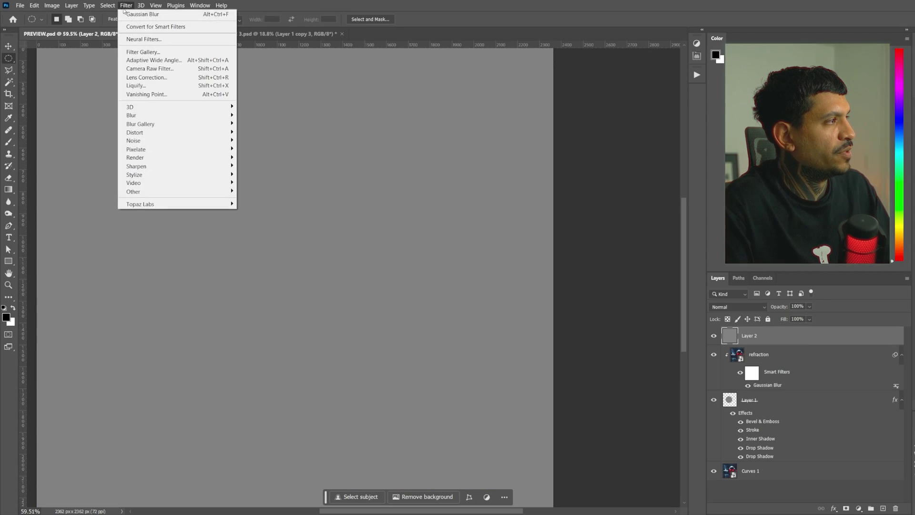
pyautogui.click(252, 120)
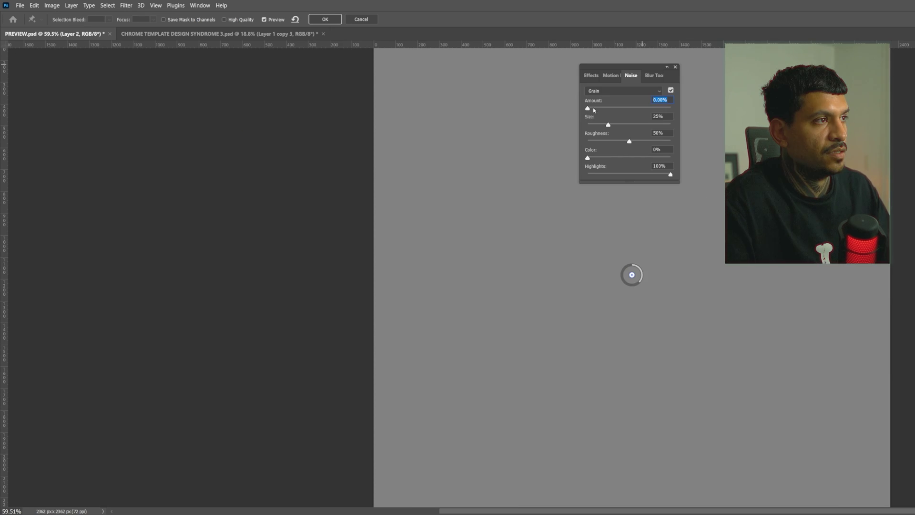
pyautogui.moveTo(592, 107); pyautogui.dragTo(658, 107)
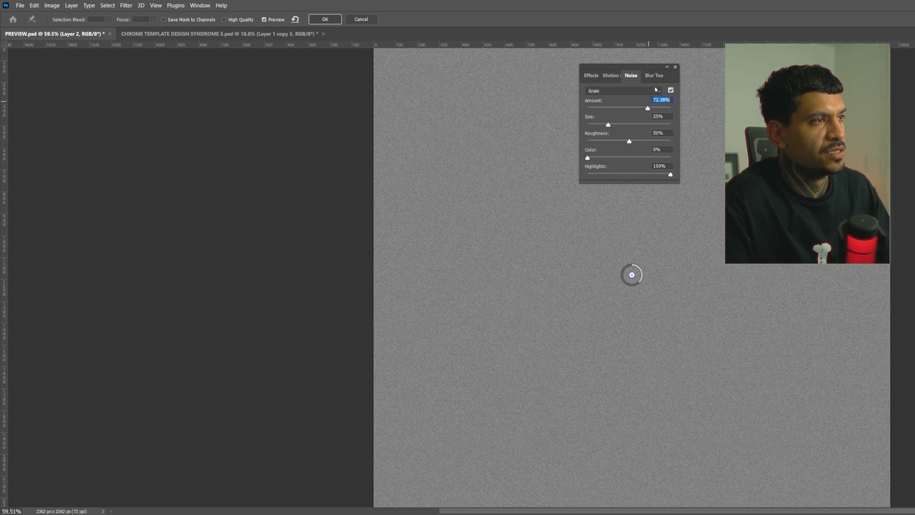
pyautogui.press('Return')
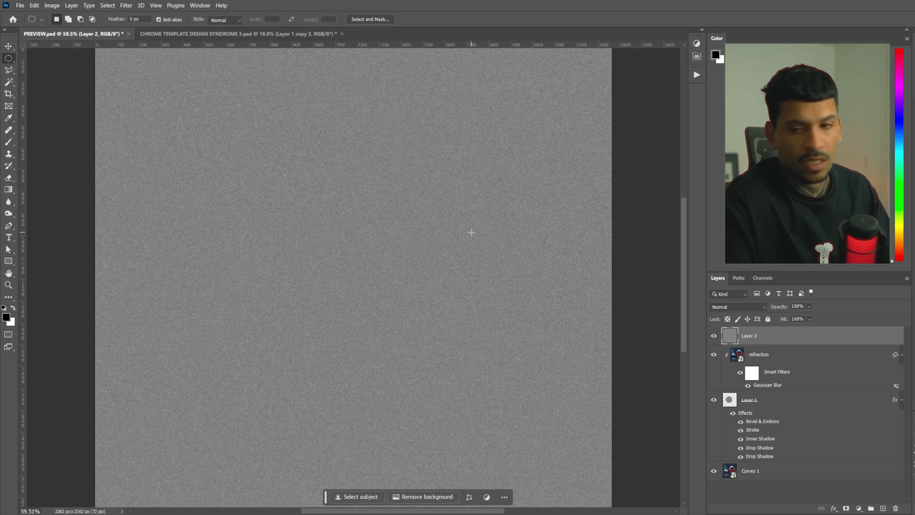
# Clip the grain layer to the glass circle and blend it as Overlay.
pyautogui.rightClick(771, 335)
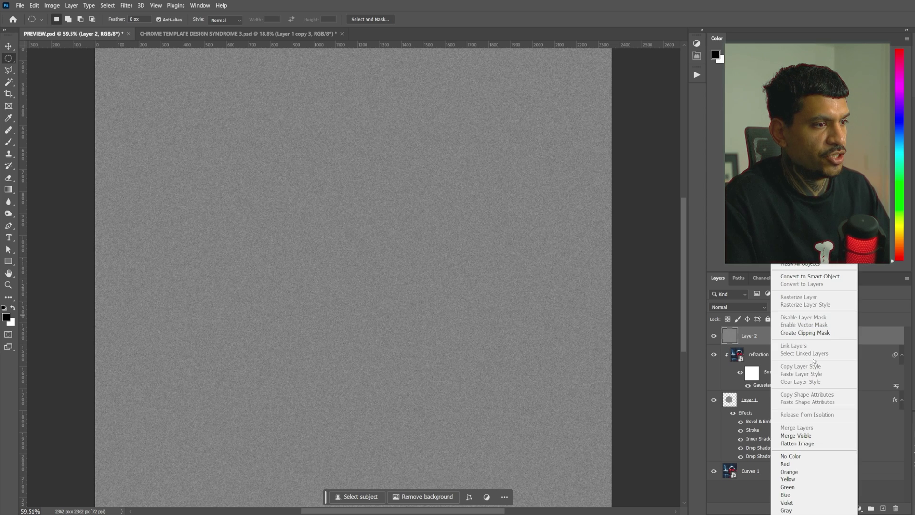
pyautogui.click(811, 333)
pyautogui.click(739, 306)
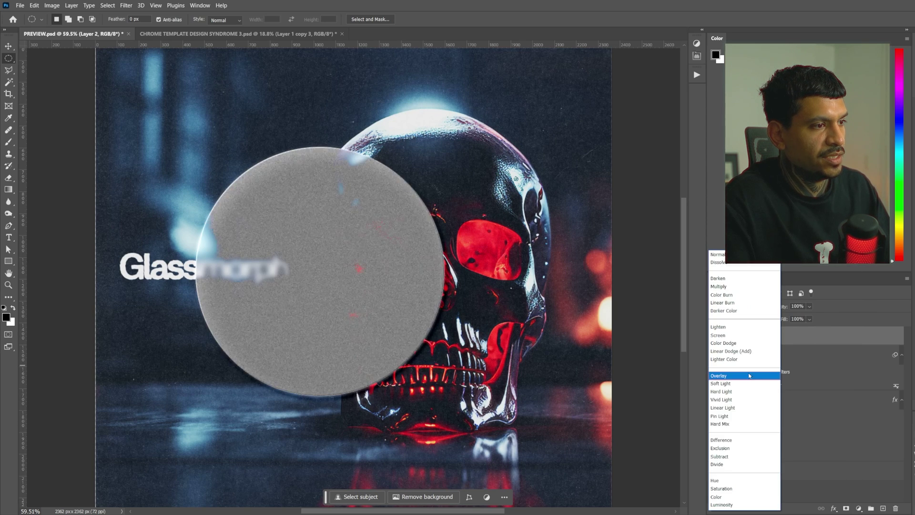
pyautogui.click(746, 375)
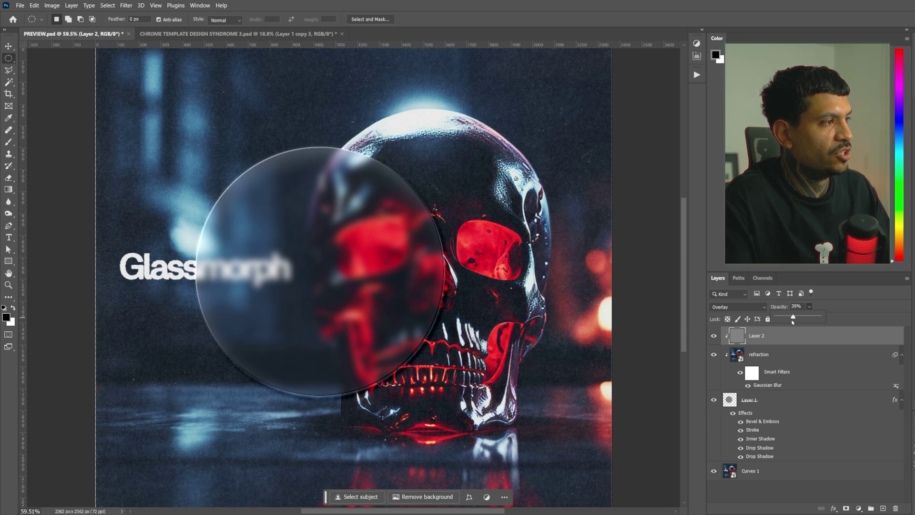
pyautogui.scroll(2, 302, 265)
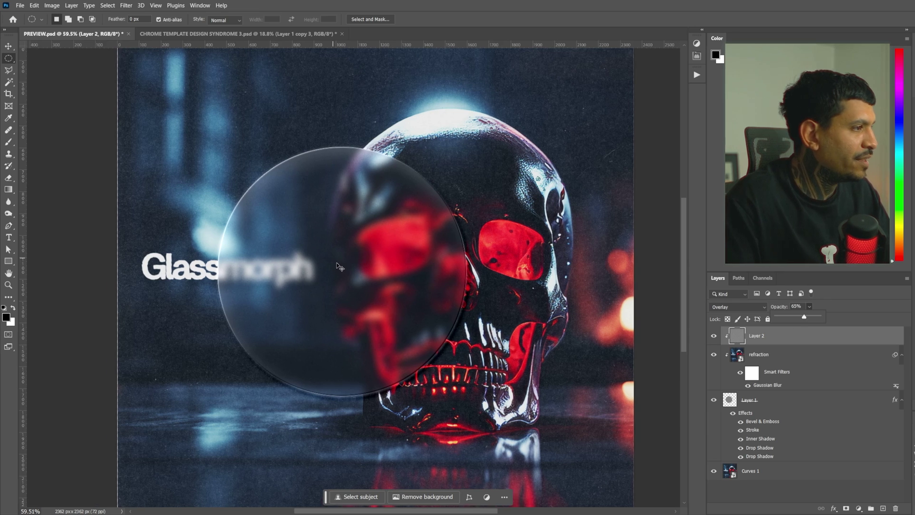
pyautogui.scroll(5, 344, 266)
pyautogui.scroll(-4, 343, 265)
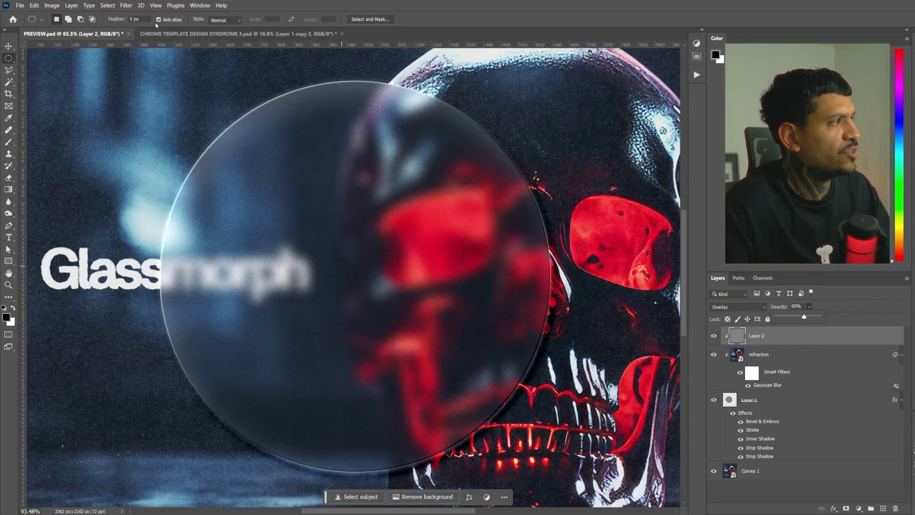
# Soften the grain with a 0.5 px Gaussian Blur.
pyautogui.click(125, 6)
pyautogui.moveTo(150, 151)
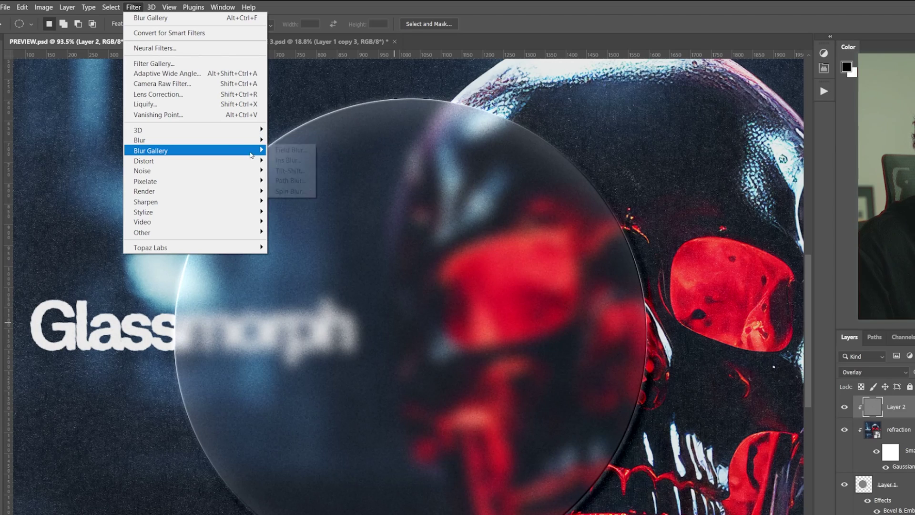
pyautogui.click(297, 180)
pyautogui.write('0.5')
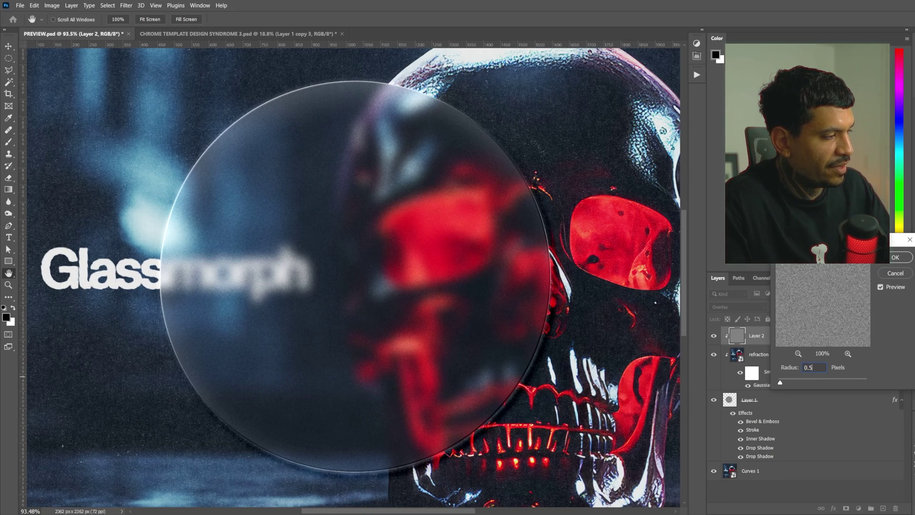
pyautogui.press('Return')
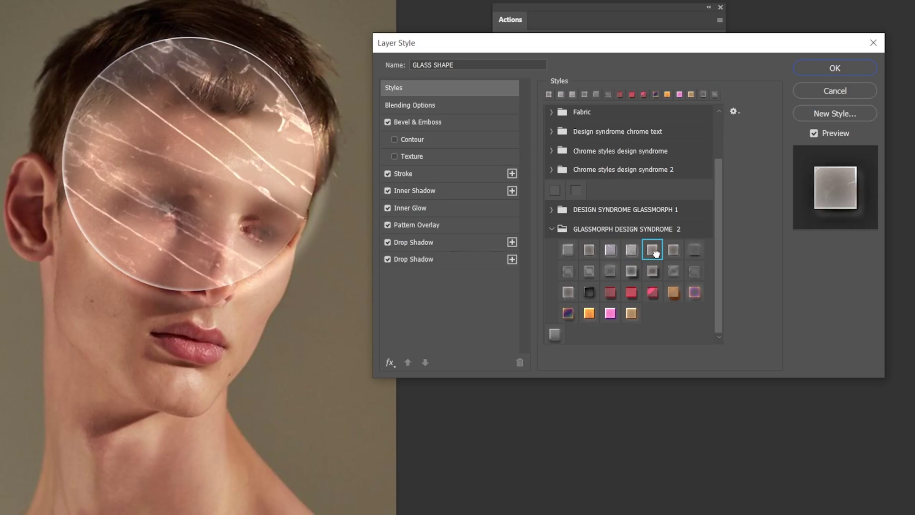
pyautogui.click(672, 252)
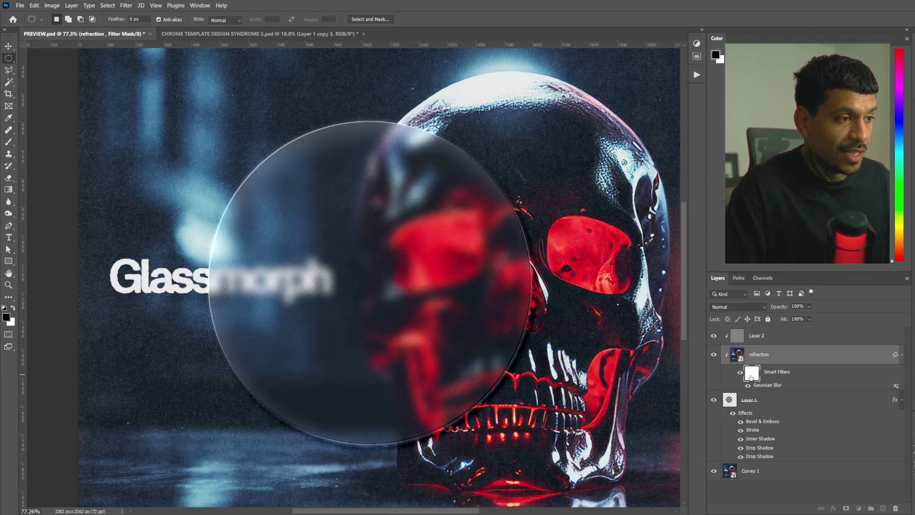
pyautogui.keyDown('alt'); pyautogui.click(751, 377); pyautogui.keyUp('alt')
pyautogui.scroll(-3, 621, 317)
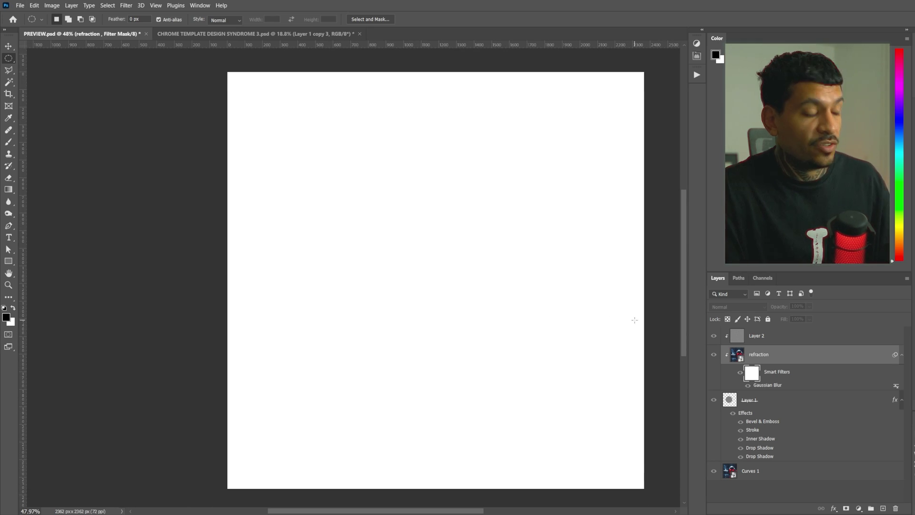
pyautogui.press('b')
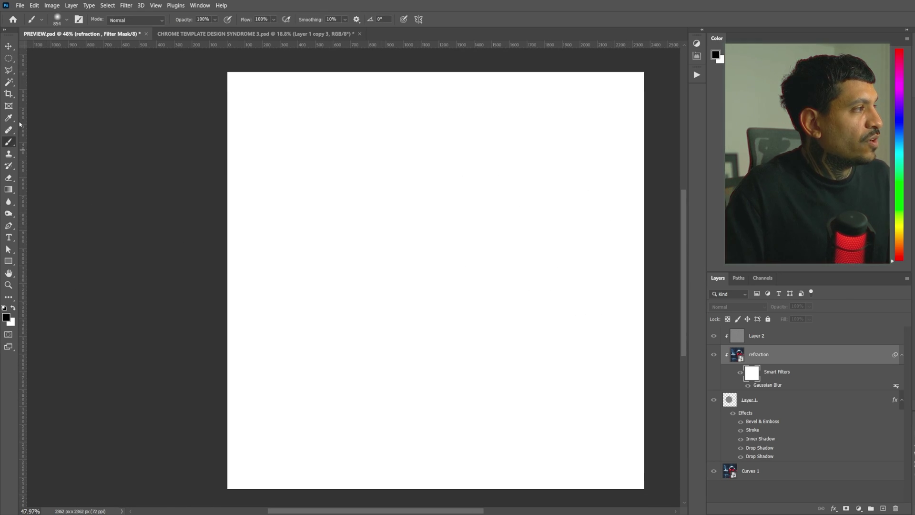
pyautogui.click(421, 246)
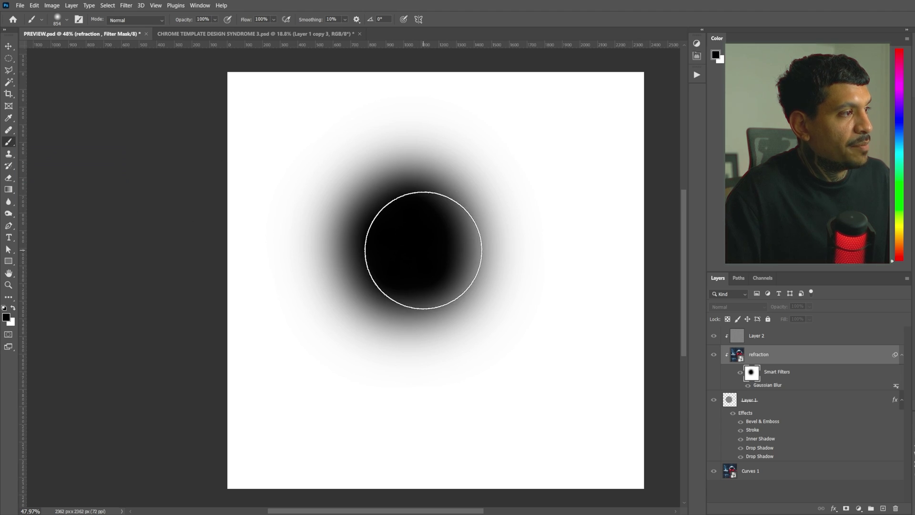
pyautogui.hotkey('ctrl', 'z')
pyautogui.rightClick(427, 252)
pyautogui.moveTo(485, 293); pyautogui.dragTo(529, 294)
pyautogui.click(432, 236)
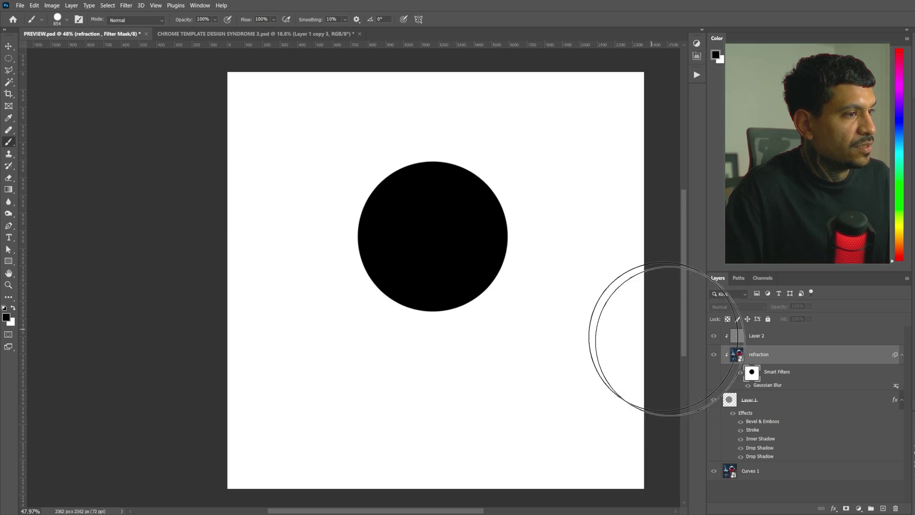
pyautogui.click(737, 355)
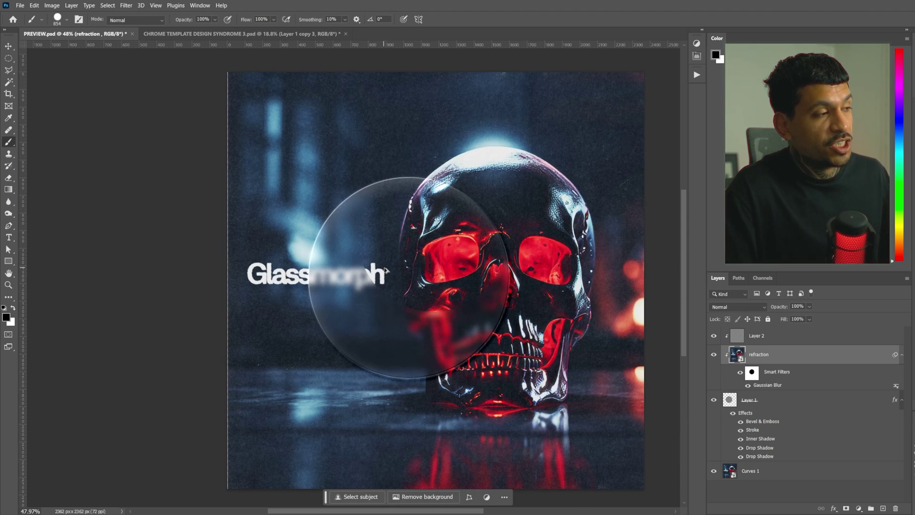
pyautogui.scroll(2, 405, 285)
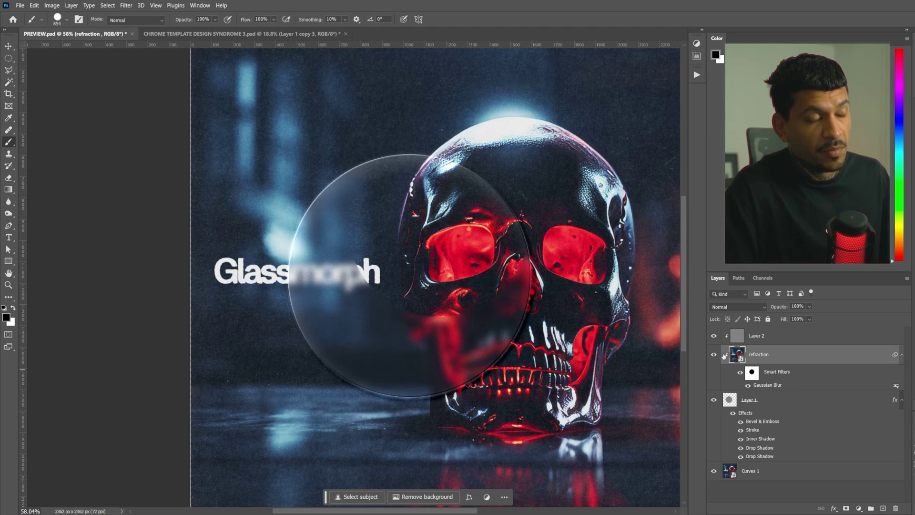
pyautogui.scroll(5, 496, 314)
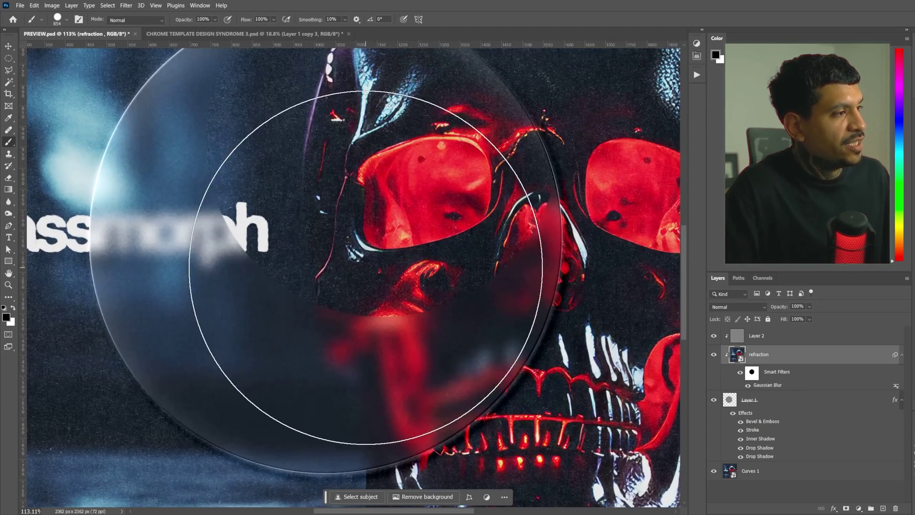
pyautogui.scroll(2, 366, 268)
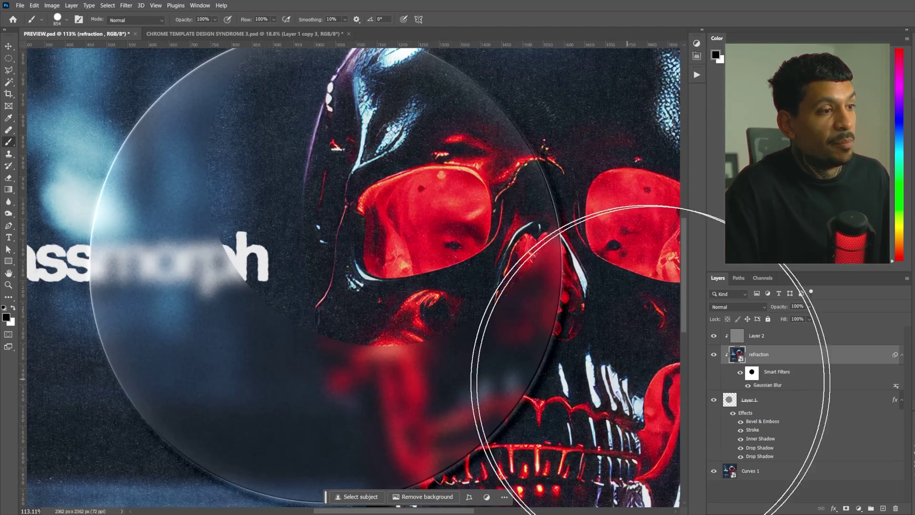
pyautogui.click(757, 371)
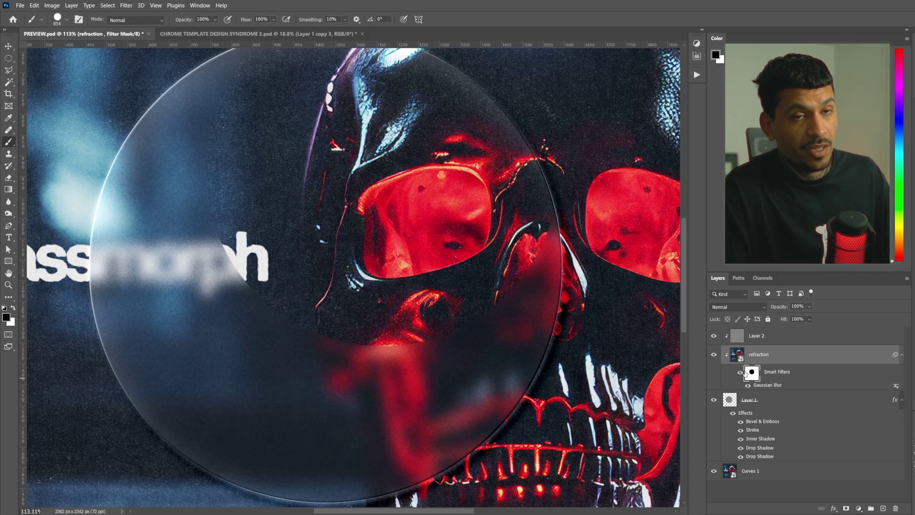
pyautogui.scroll(-1, 486, 307)
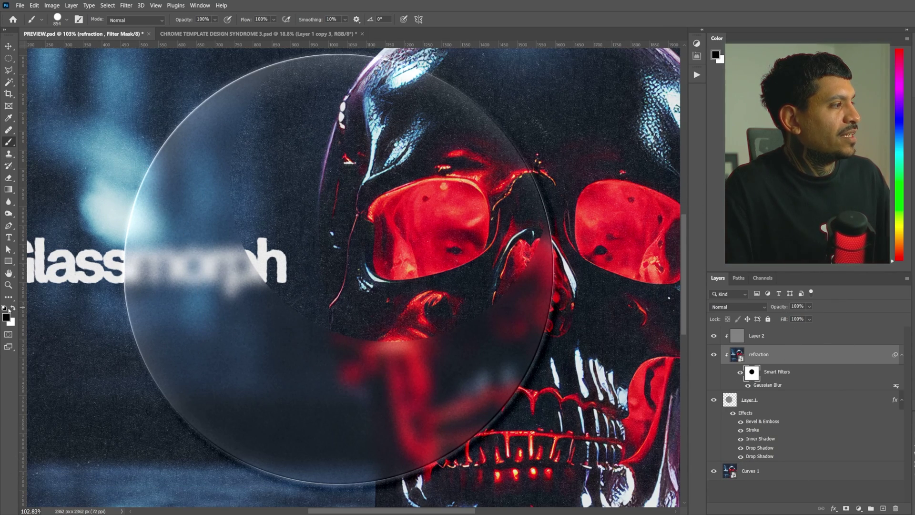
pyautogui.click(13, 308)
pyautogui.scroll(-1, 429, 286)
pyautogui.hotkey('alt', 'BackSpace')
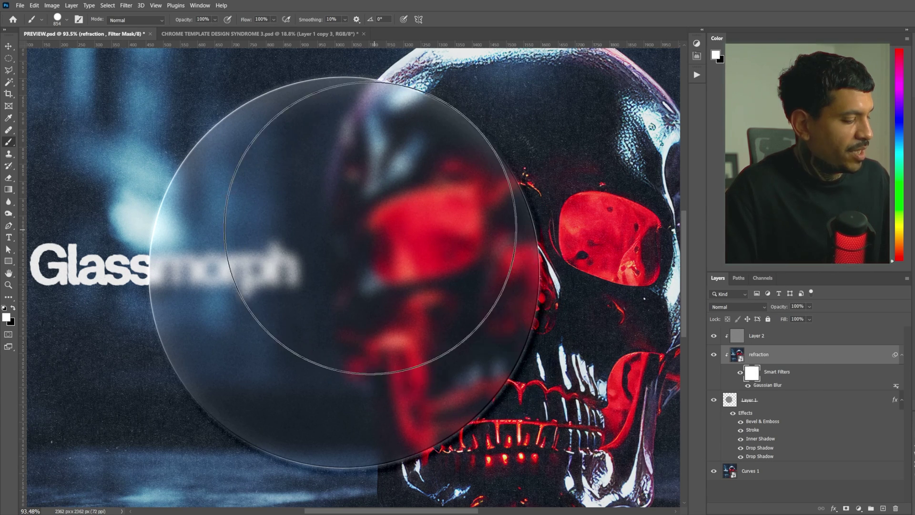
pyautogui.rightClick(333, 279)
# Paint black on the filter mask to clear blur from the circle's upper left.
pyautogui.press('x')
pyautogui.moveTo(348, 174); pyautogui.dragTo(296, 112)
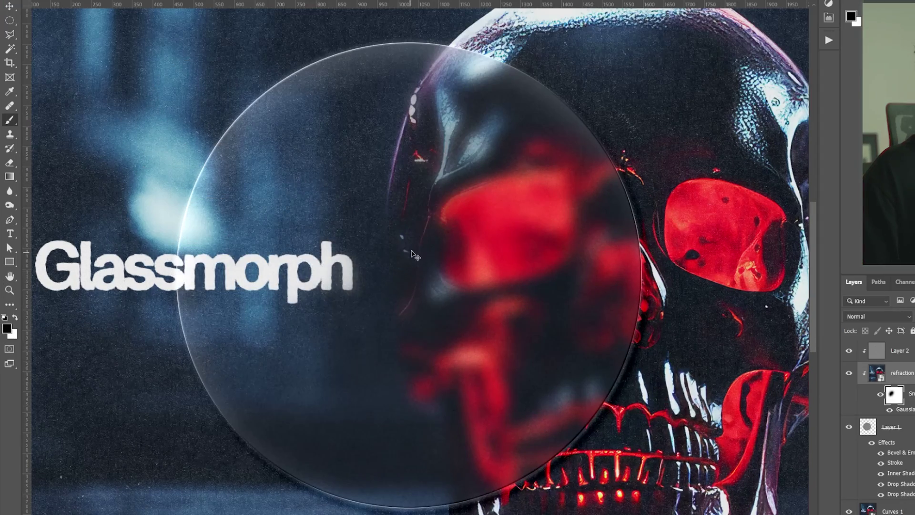
pyautogui.scroll(3, 410, 254)
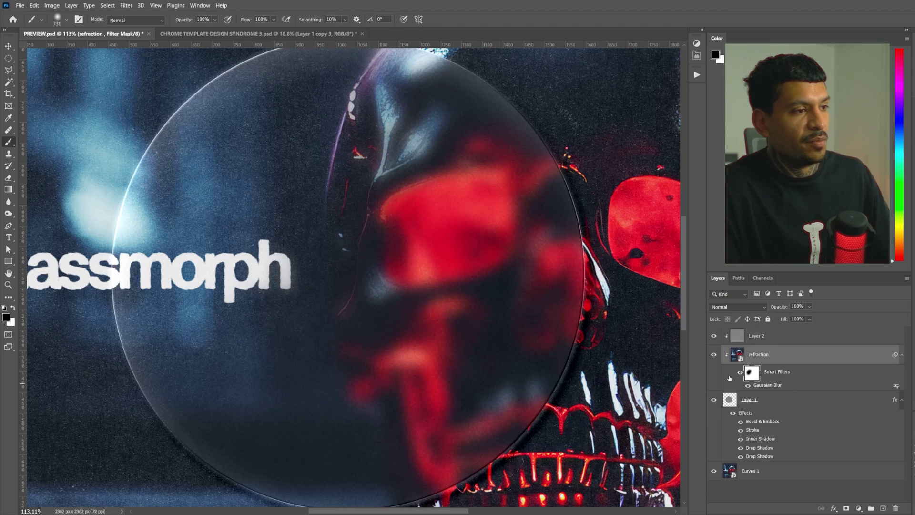
pyautogui.keyDown('alt'); pyautogui.click(752, 375); pyautogui.keyUp('alt')
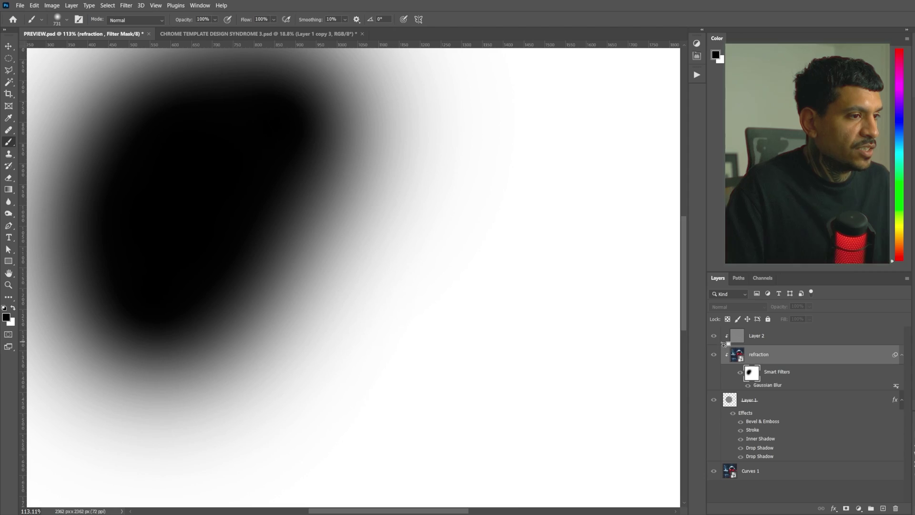
pyautogui.click(737, 357)
pyautogui.scroll(-2, 347, 153)
# Check the frosted composite and select Layer 2 as the insertion point.
pyautogui.press('x')
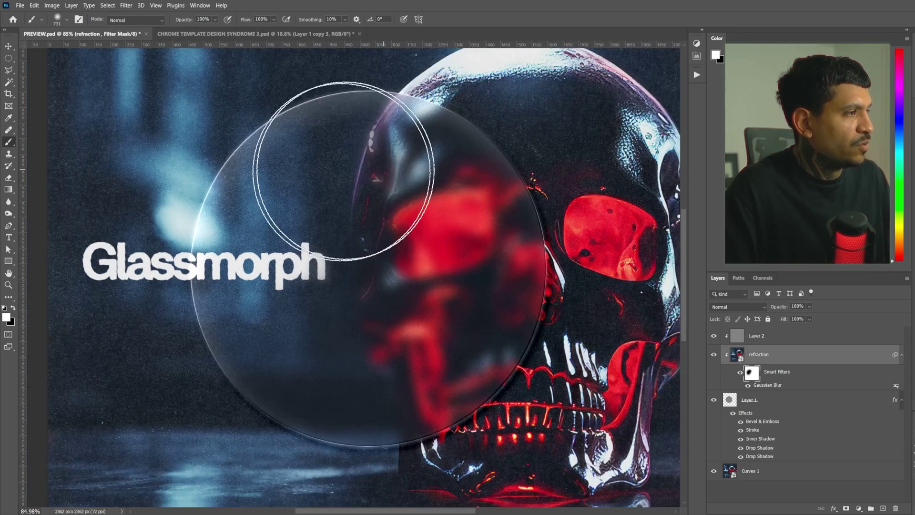
pyautogui.scroll(-1, 377, 205)
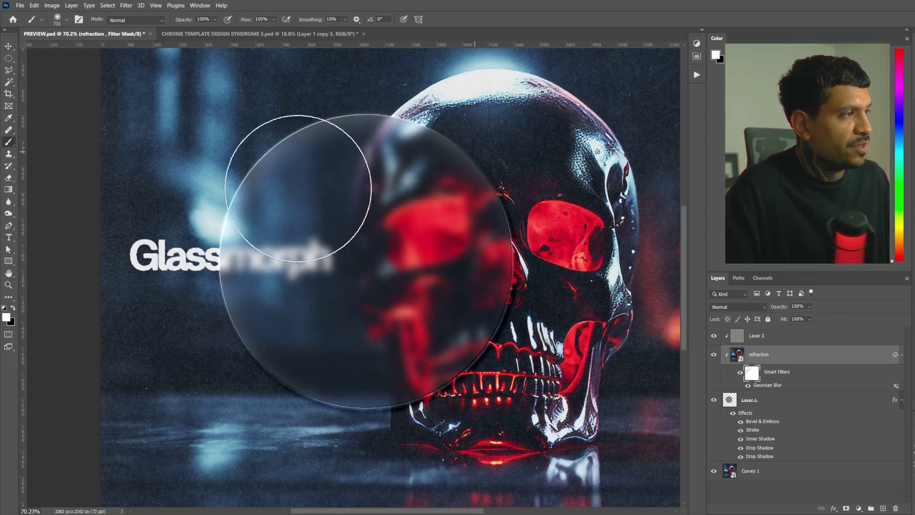
pyautogui.scroll(-1, 410, 245)
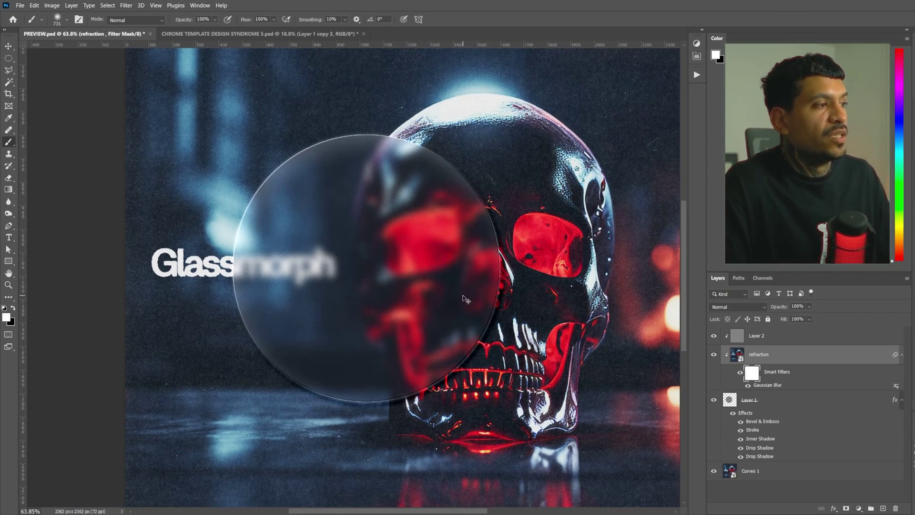
pyautogui.scroll(-1, 463, 296)
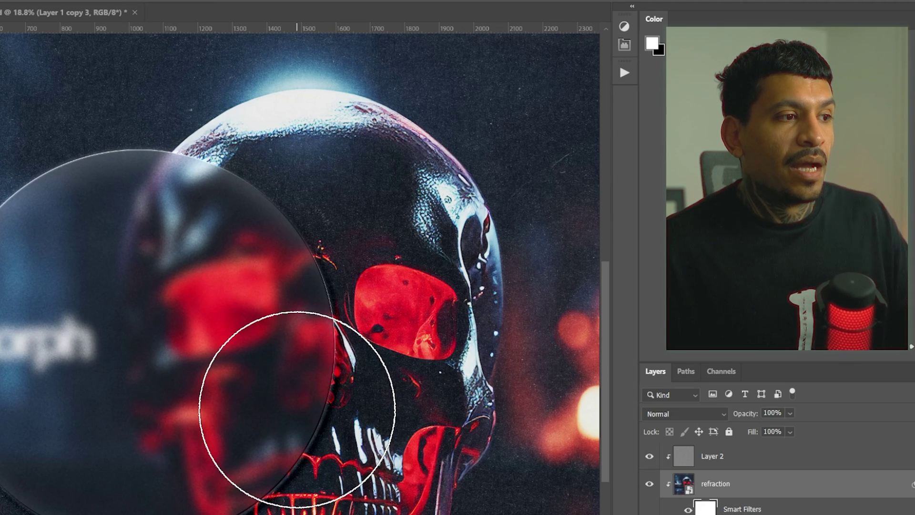
pyautogui.press('v')
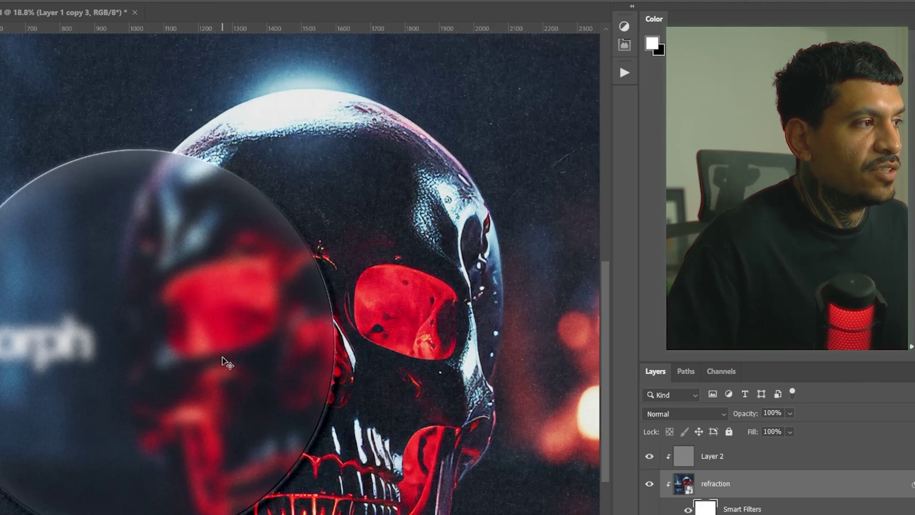
pyautogui.scroll(1, 222, 359)
pyautogui.scroll(1, 222, 358)
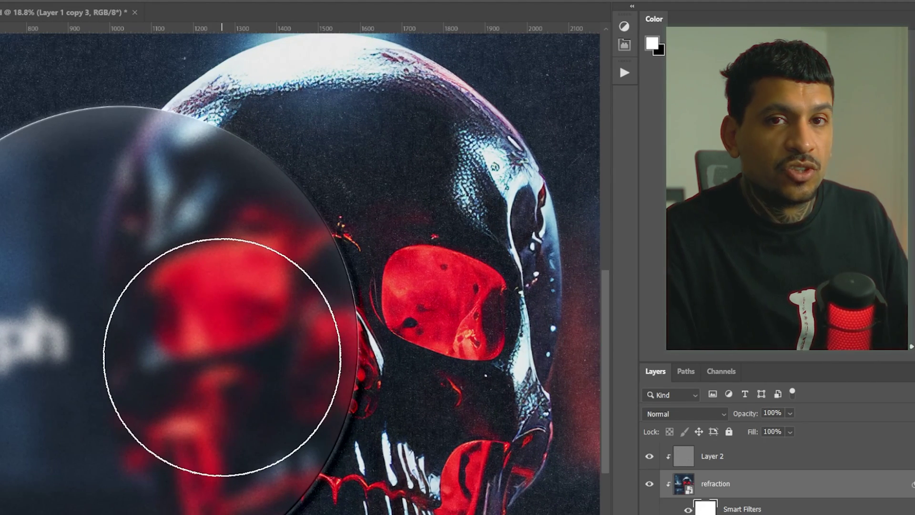
pyautogui.scroll(1, 222, 356)
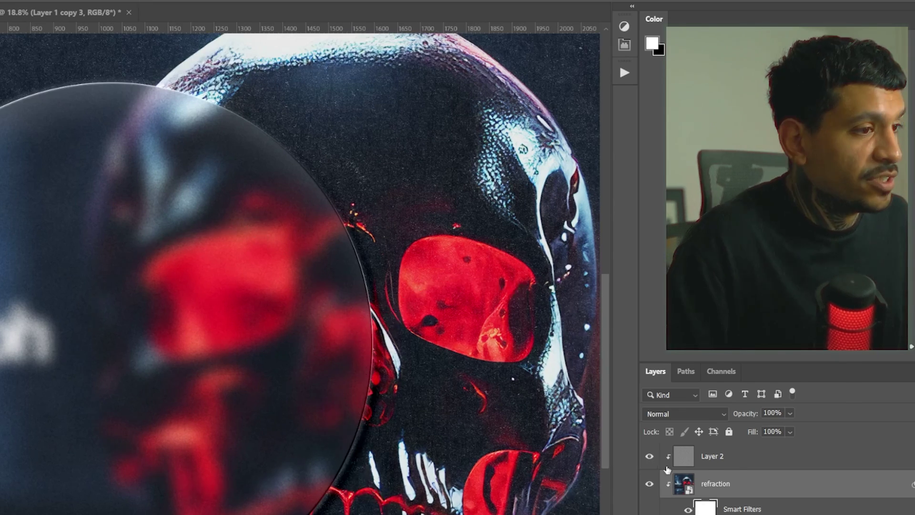
pyautogui.click(666, 465)
# Render a Clouds texture on a new Layer 3 and copy the whole canvas.
pyautogui.click(883, 508)
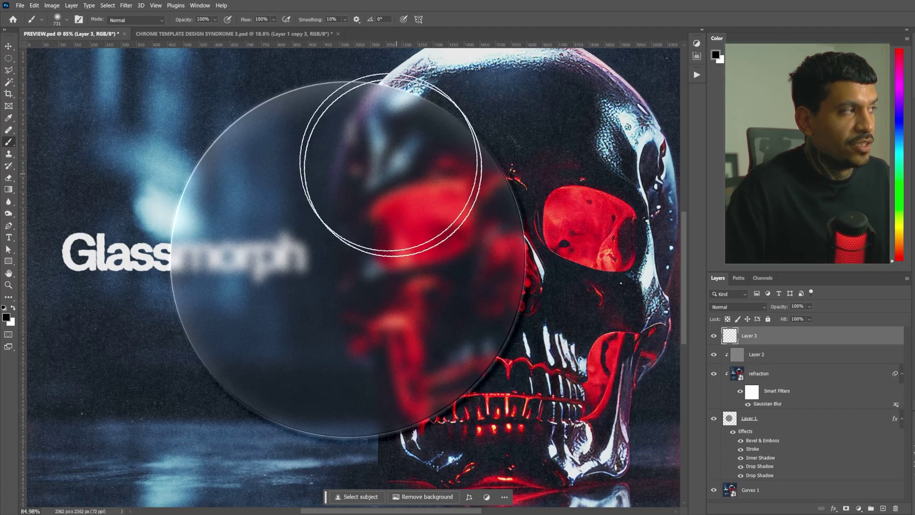
pyautogui.click(126, 5)
pyautogui.moveTo(153, 181)
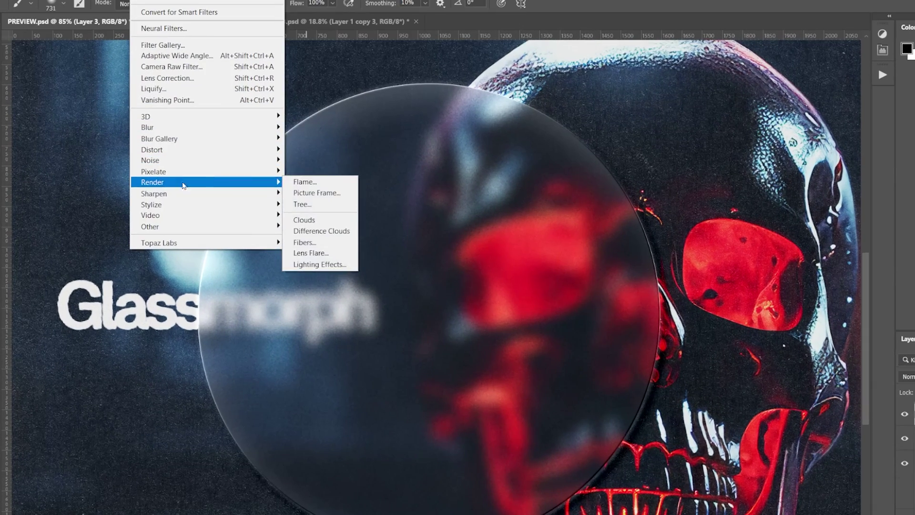
pyautogui.click(310, 220)
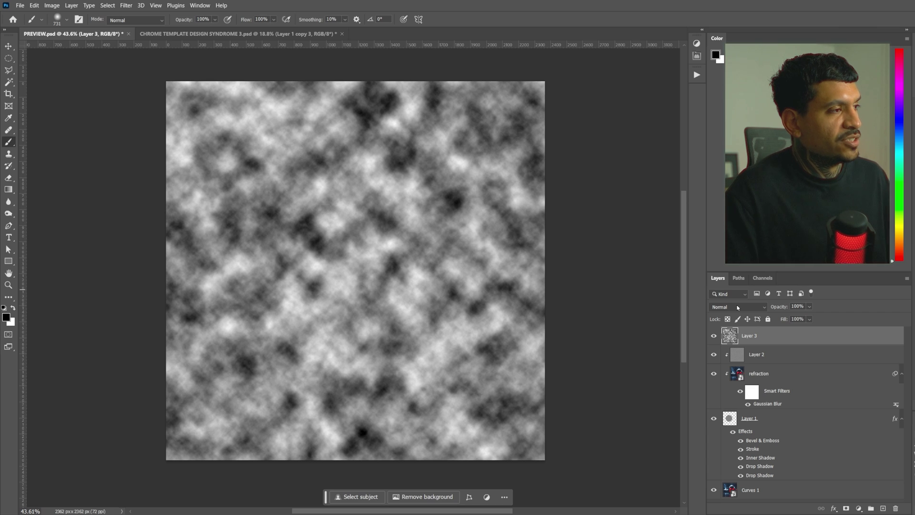
pyautogui.hotkey('ctrl', 'a')
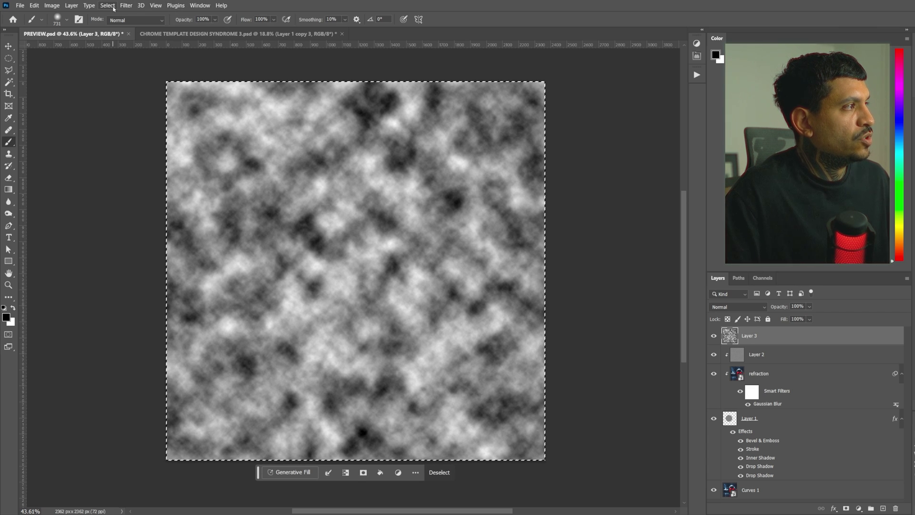
pyautogui.click(114, 8)
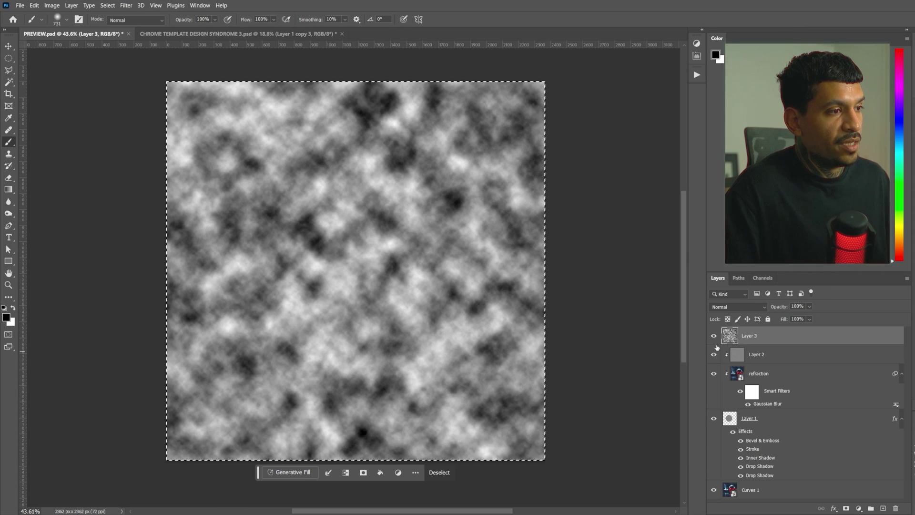
# Hide the clouds layer and select the refraction layer's filter mask.
pyautogui.click(713, 337)
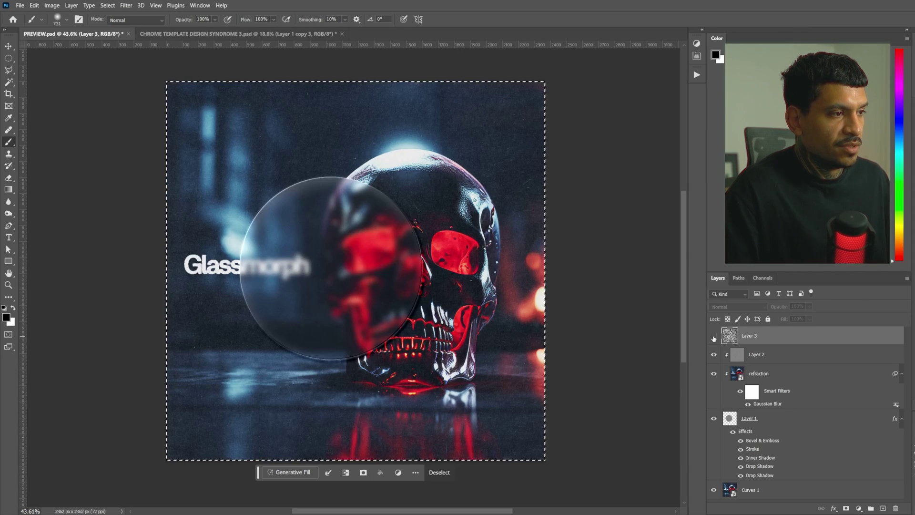
pyautogui.click(9, 70)
pyautogui.click(751, 392)
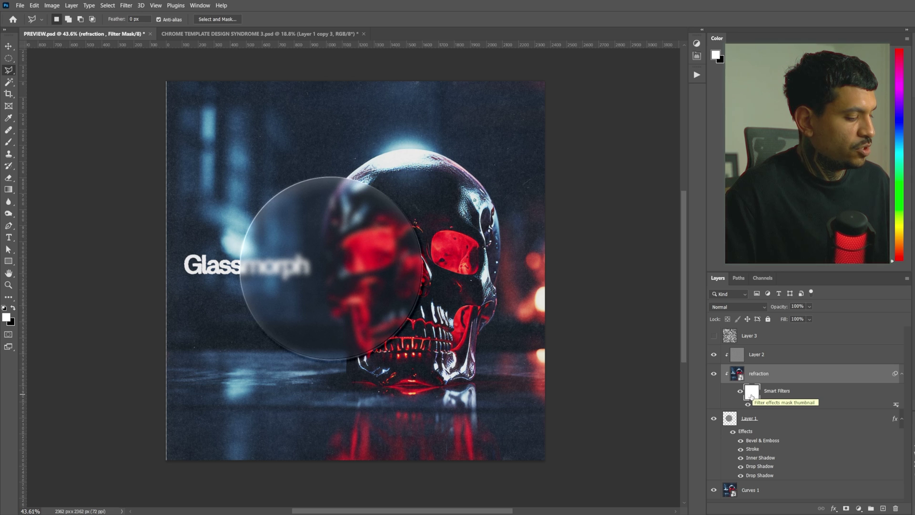
# Paste the clouds texture in place into the refraction layer's filter mask.
pyautogui.keyDown('alt'); pyautogui.click(752, 392); pyautogui.keyUp('alt')
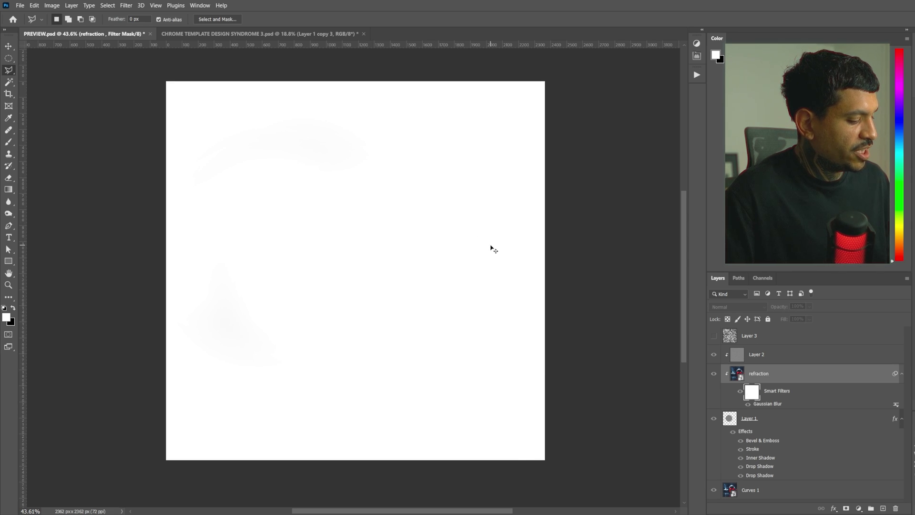
pyautogui.hotkey('ctrl', 'shift', 'v')
pyautogui.click(34, 5)
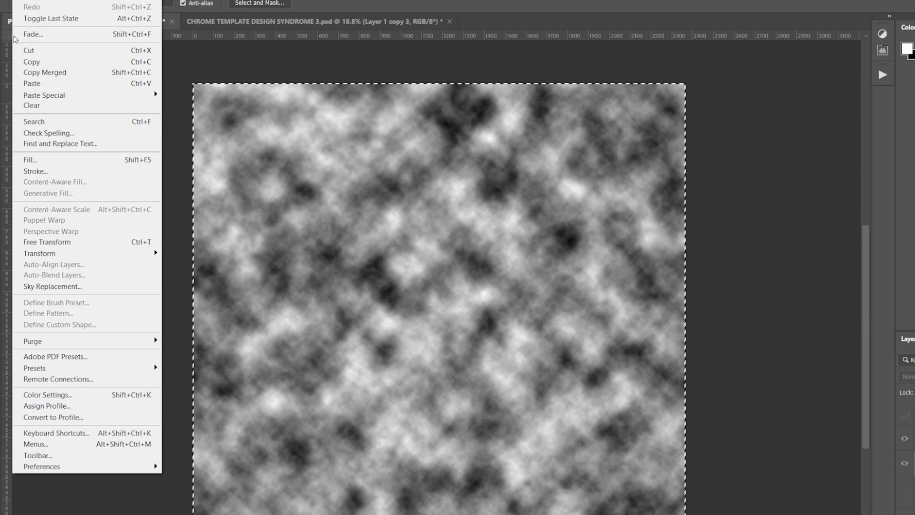
pyautogui.click(186, 116)
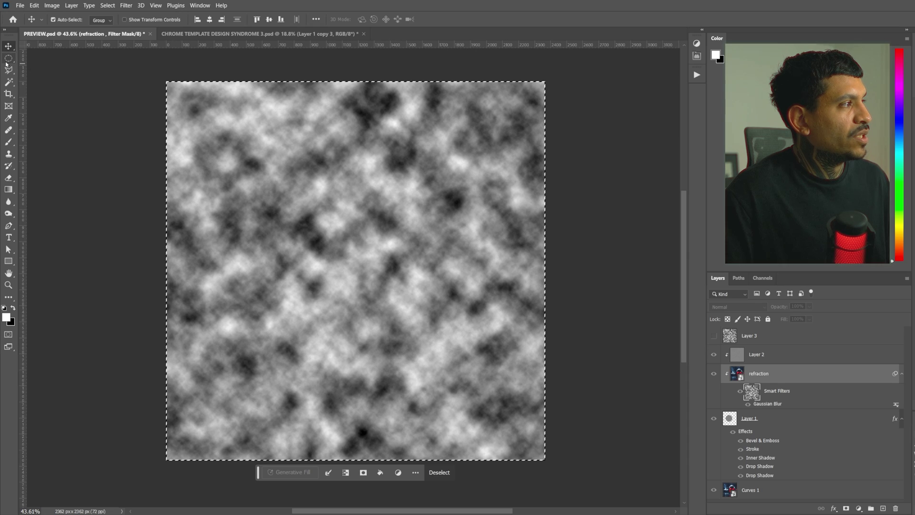
pyautogui.click(40, 72)
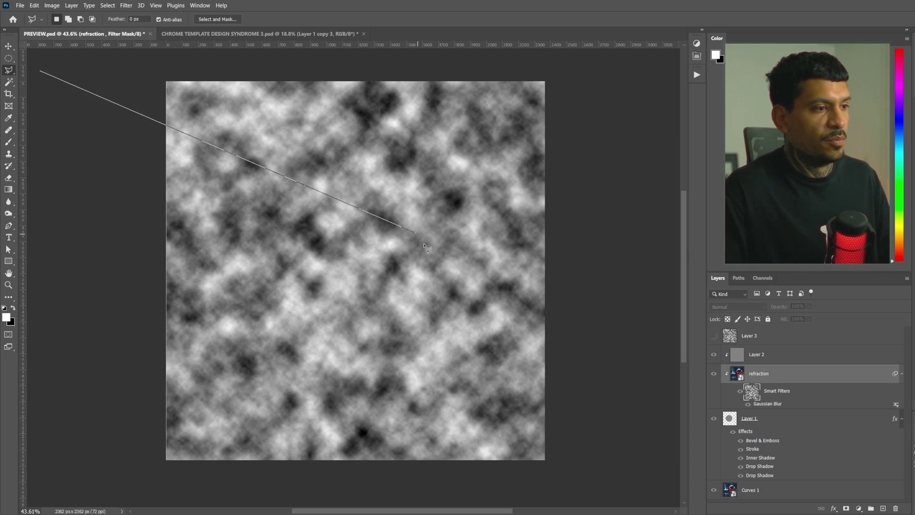
pyautogui.doubleClick(289, 210)
pyautogui.click(616, 198)
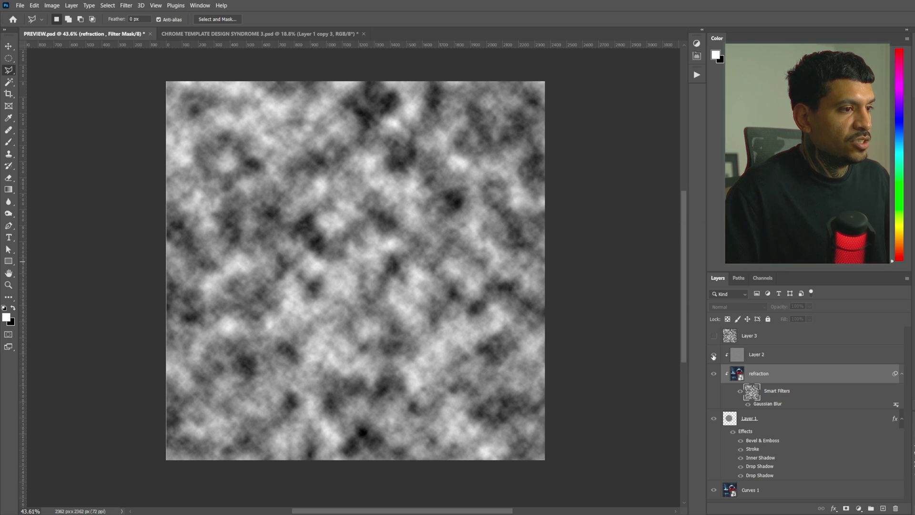
# Compare the full composite with the clouds-filled filter mask shown alone.
pyautogui.click(737, 374)
pyautogui.scroll(5, 341, 204)
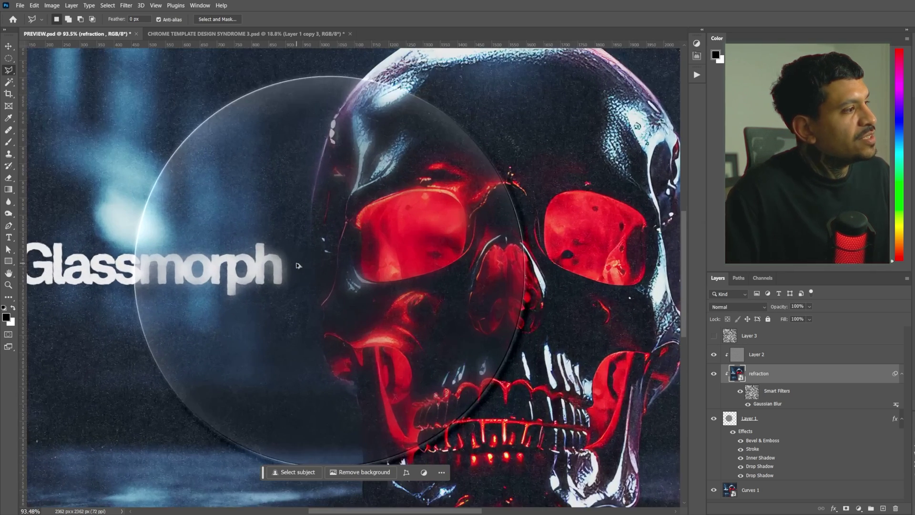
pyautogui.scroll(1, 353, 192)
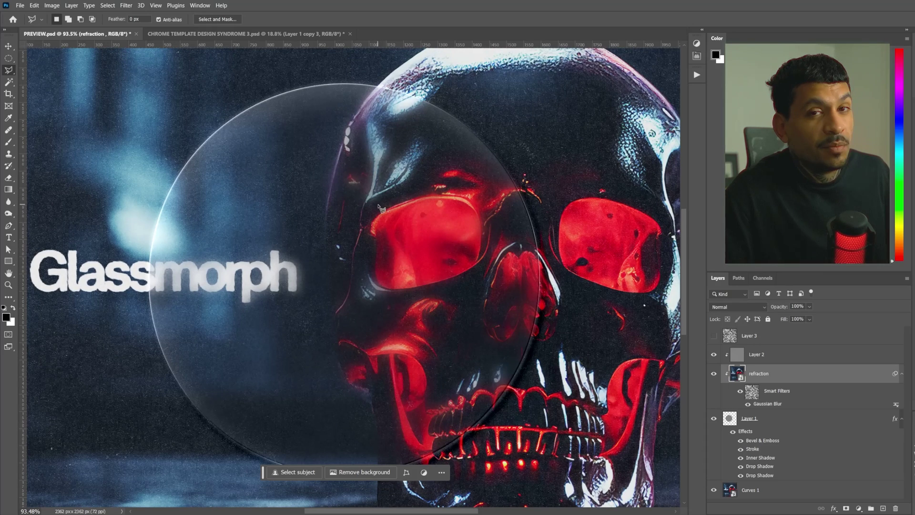
pyautogui.scroll(-2, 395, 212)
pyautogui.scroll(1, 400, 229)
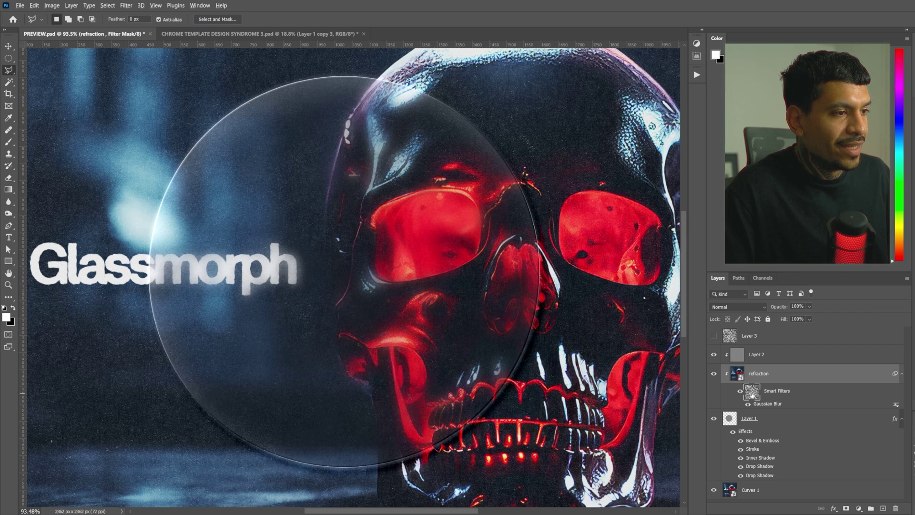
pyautogui.keyDown('alt'); pyautogui.click(752, 391); pyautogui.keyUp('alt')
pyautogui.keyDown('alt'); pyautogui.scroll(-3, 510, 295); pyautogui.keyUp('alt')
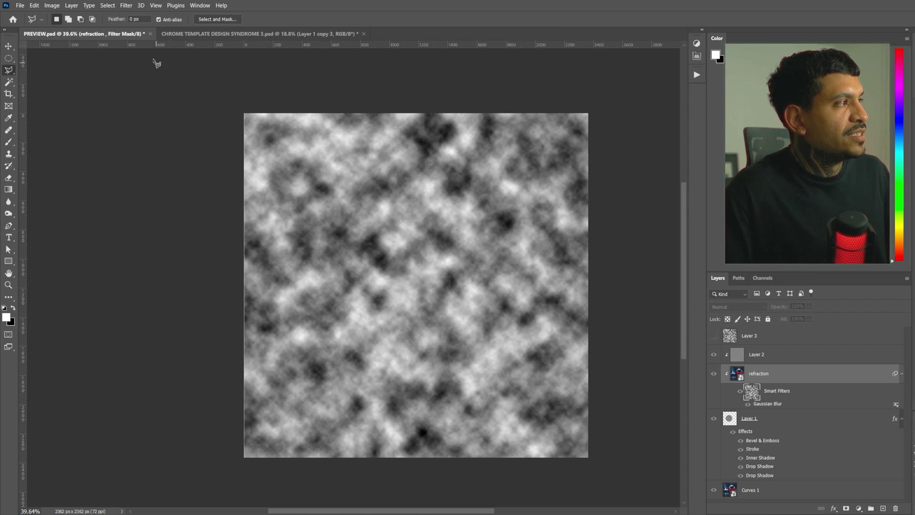
# Apply Levels to the clouds mask, pulling black and white inputs inward into hard patches.
pyautogui.click(52, 5)
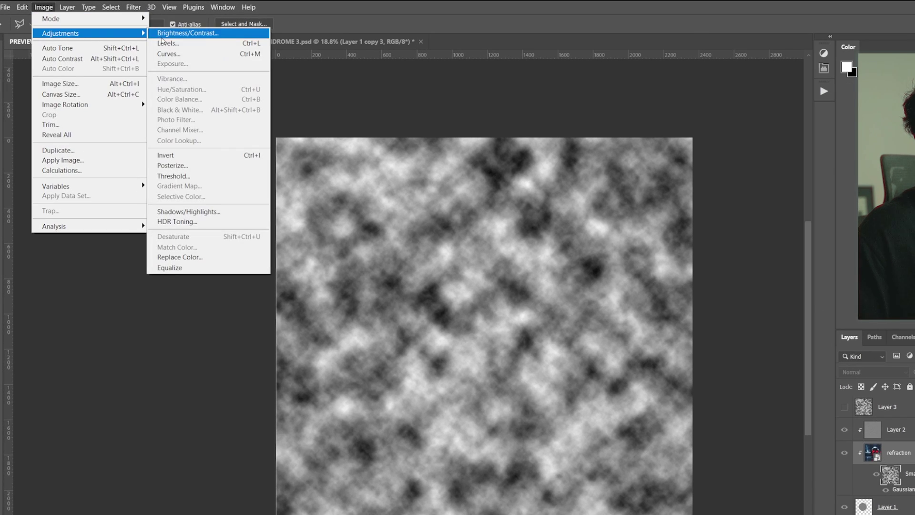
pyautogui.click(162, 36)
pyautogui.press('Up')
pyautogui.press('Up')
pyautogui.press('Up')
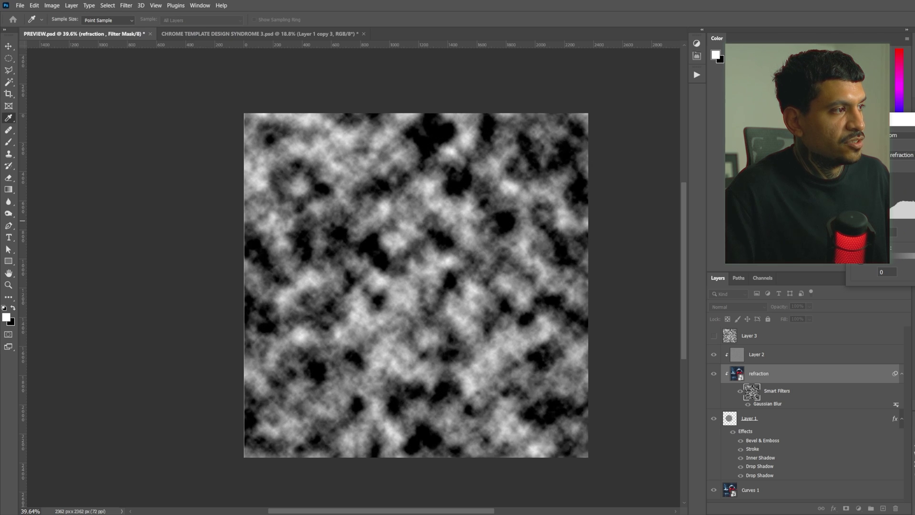
pyautogui.press('Up')
pyautogui.press('Up')
pyautogui.moveTo(913, 228)
pyautogui.mouseDown()
pyautogui.moveTo(890, 228)
pyautogui.moveTo(912, 224)
pyautogui.moveTo(901, 223)
pyautogui.mouseUp()
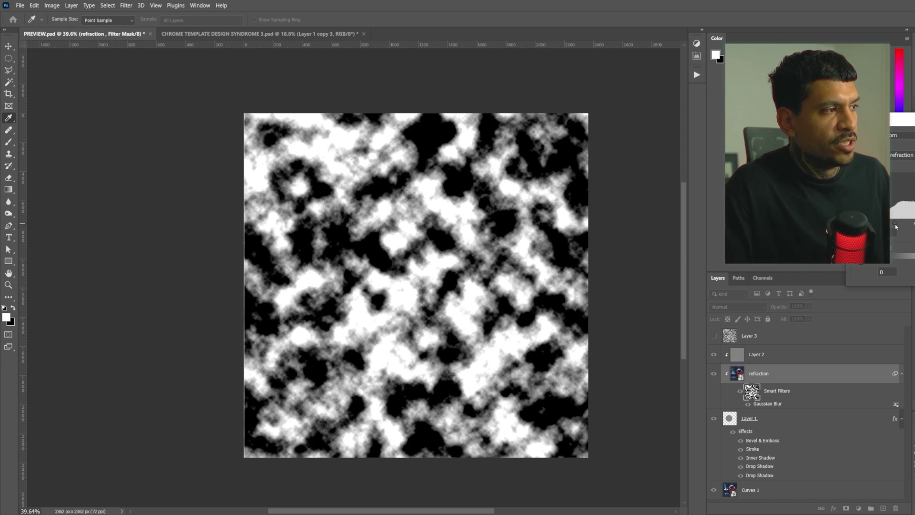
pyautogui.moveTo(913, 223); pyautogui.dragTo(896, 224)
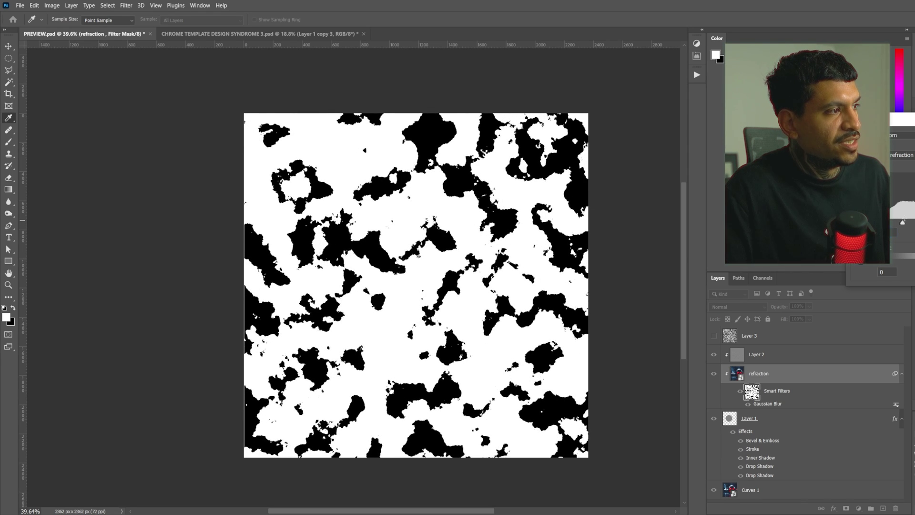
pyautogui.press('Return')
pyautogui.press('l')
# Review the patchy frost on the composite and reselect the refraction filter mask.
pyautogui.click(742, 377)
pyautogui.scroll(2, 357, 300)
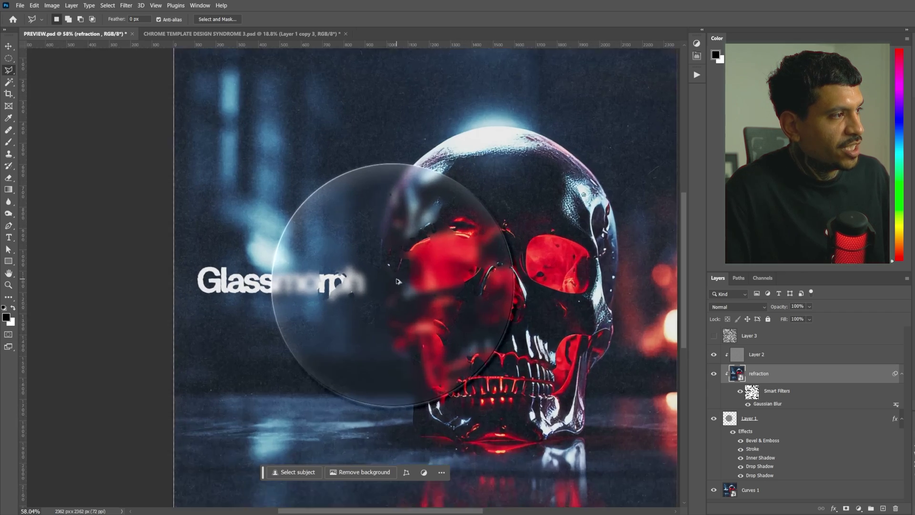
pyautogui.scroll(2, 357, 299)
pyautogui.scroll(2, 358, 299)
pyautogui.scroll(-1, 356, 299)
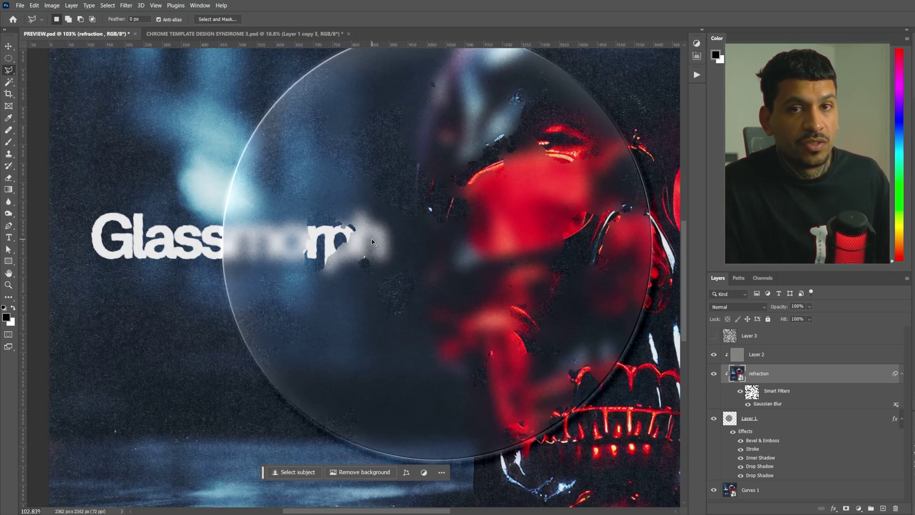
pyautogui.scroll(1, 374, 243)
pyautogui.scroll(1, 369, 248)
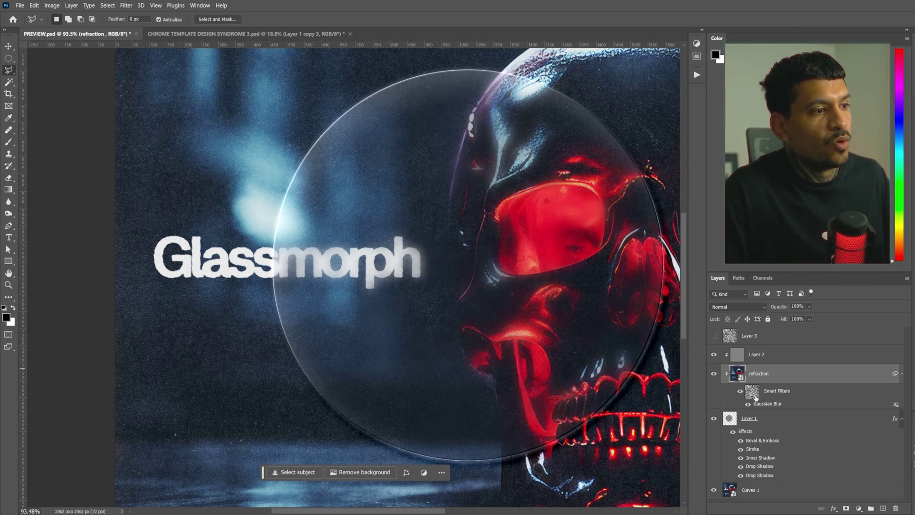
pyautogui.click(755, 395)
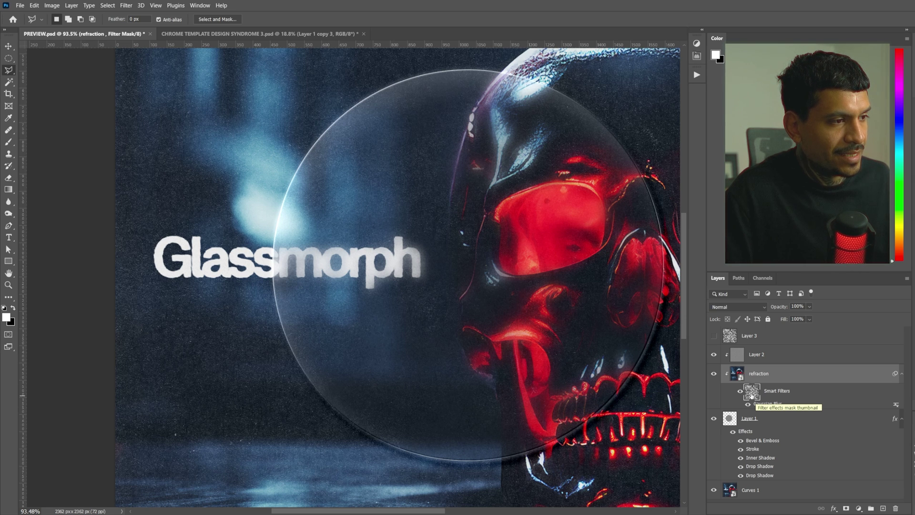
# Soften the refraction filter mask with a Gaussian Blur.
pyautogui.click(126, 5)
pyautogui.moveTo(179, 127)
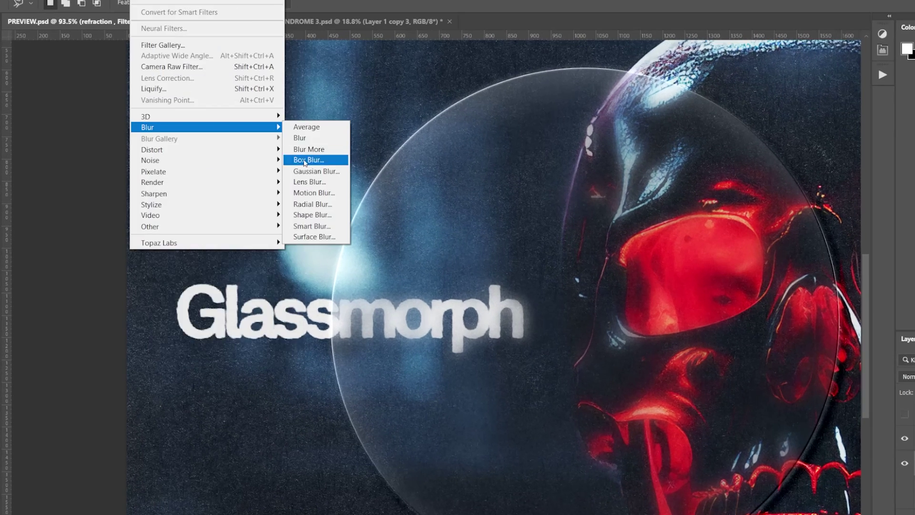
pyautogui.click(324, 172)
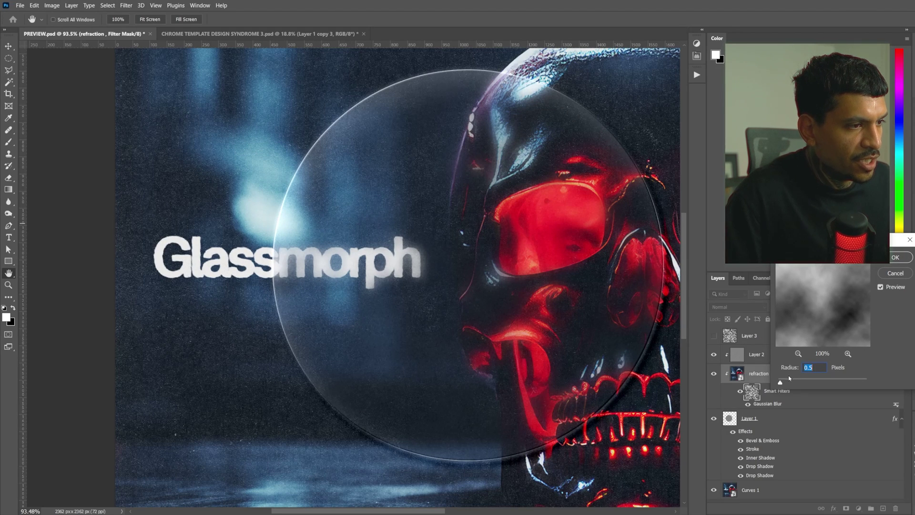
pyautogui.moveTo(789, 382); pyautogui.dragTo(795, 382)
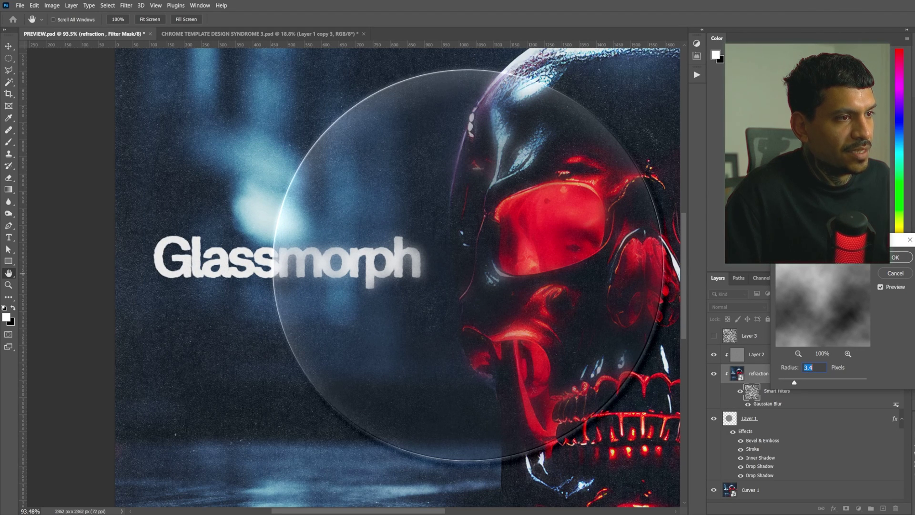
pyautogui.click(843, 265)
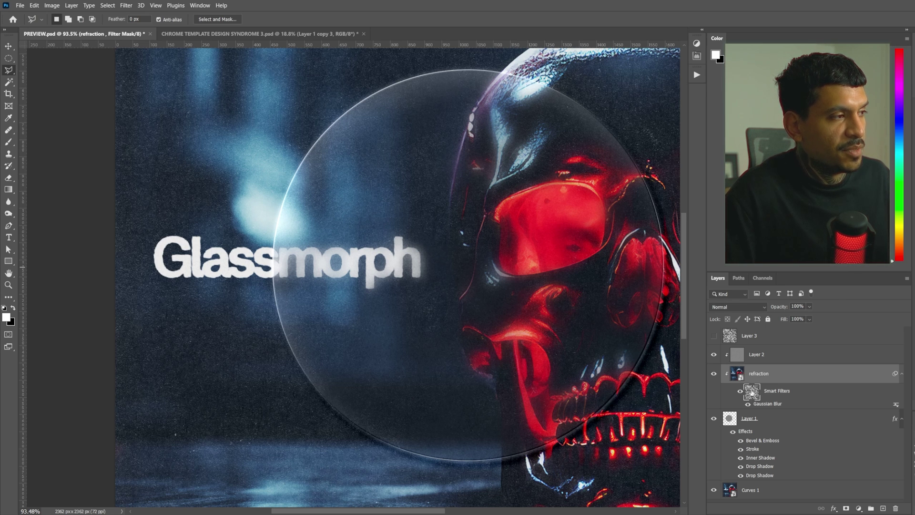
# Run Levels on the mask again, moving white and black points inward for higher contrast.
pyautogui.click(52, 5)
pyautogui.moveTo(60, 34)
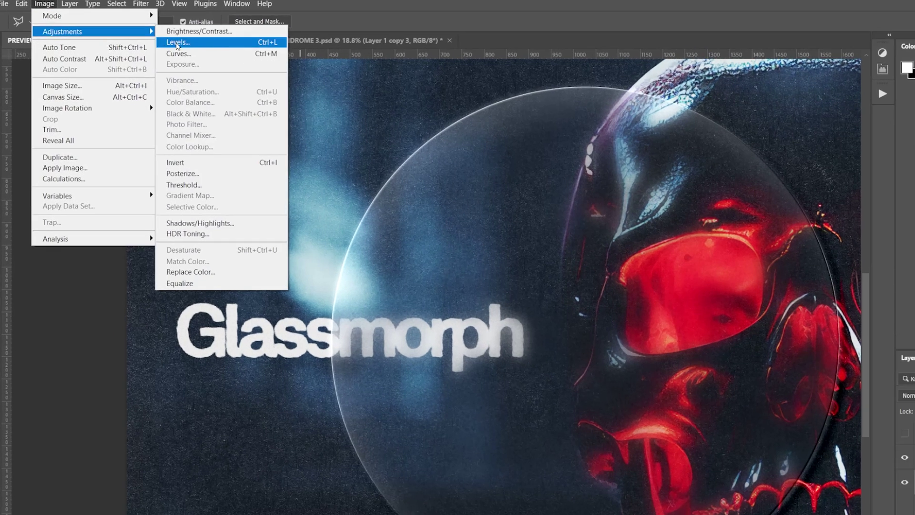
pyautogui.click(191, 42)
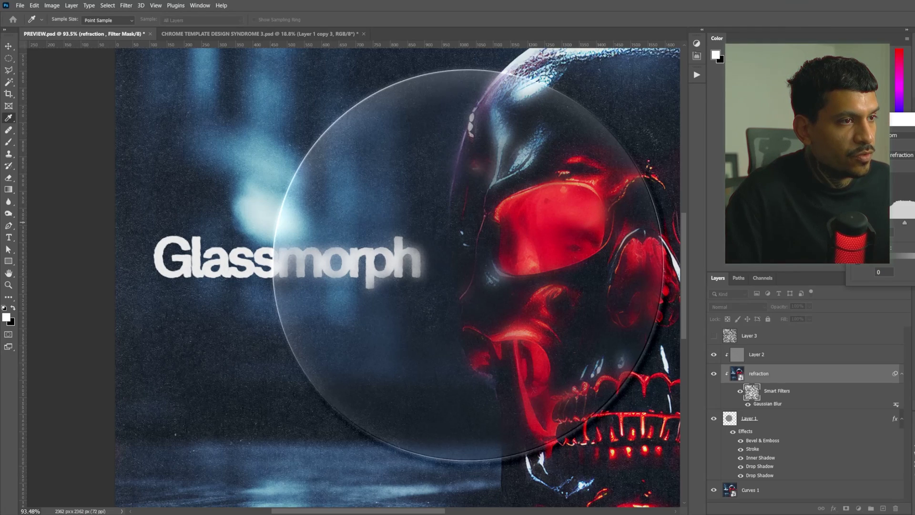
pyautogui.hotkey('ctrl', 'alt', 'l')
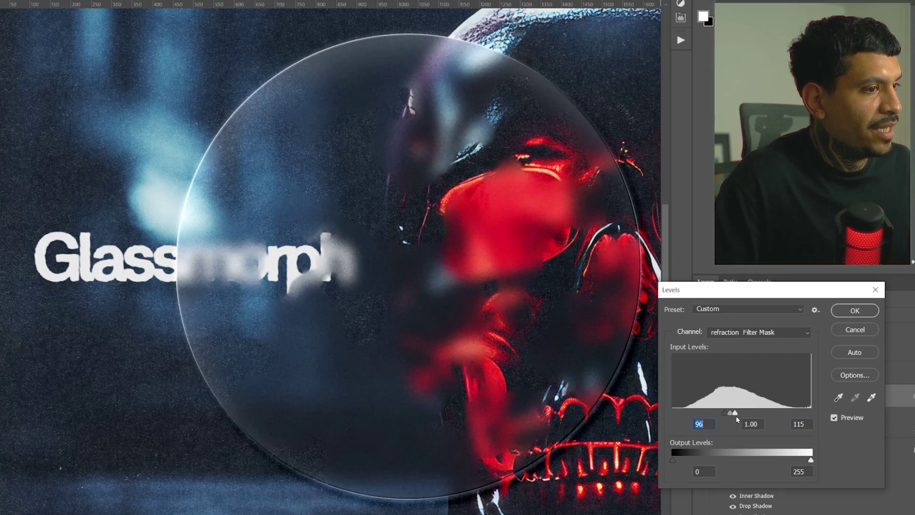
pyautogui.moveTo(742, 387)
pyautogui.mouseDown()
pyautogui.moveTo(771, 388)
pyautogui.moveTo(705, 388)
pyautogui.mouseUp()
pyautogui.moveTo(765, 412)
pyautogui.mouseDown()
pyautogui.moveTo(708, 413)
pyautogui.moveTo(725, 414)
pyautogui.mouseUp()
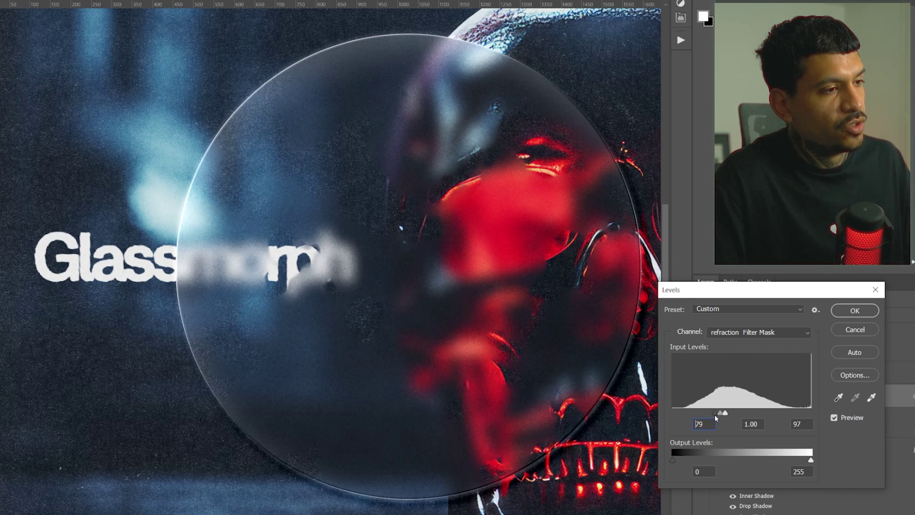
pyautogui.moveTo(725, 413); pyautogui.dragTo(704, 414)
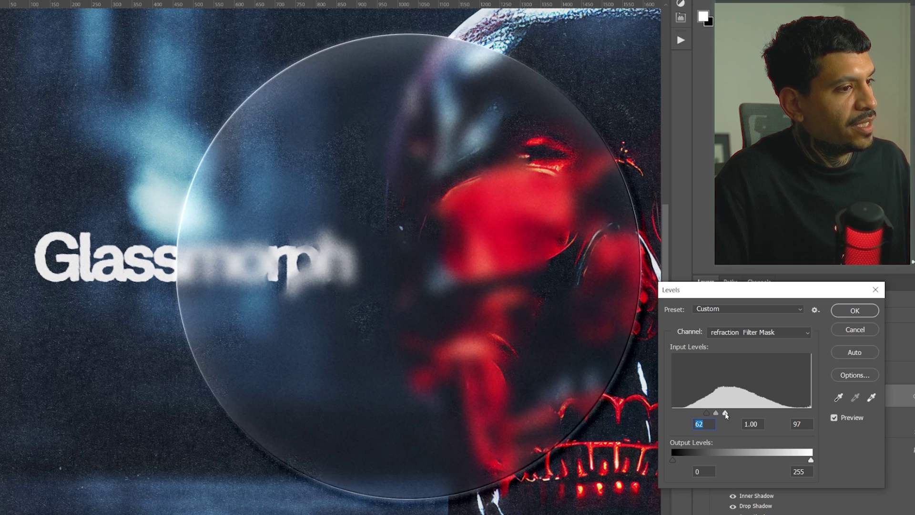
pyautogui.press('Return')
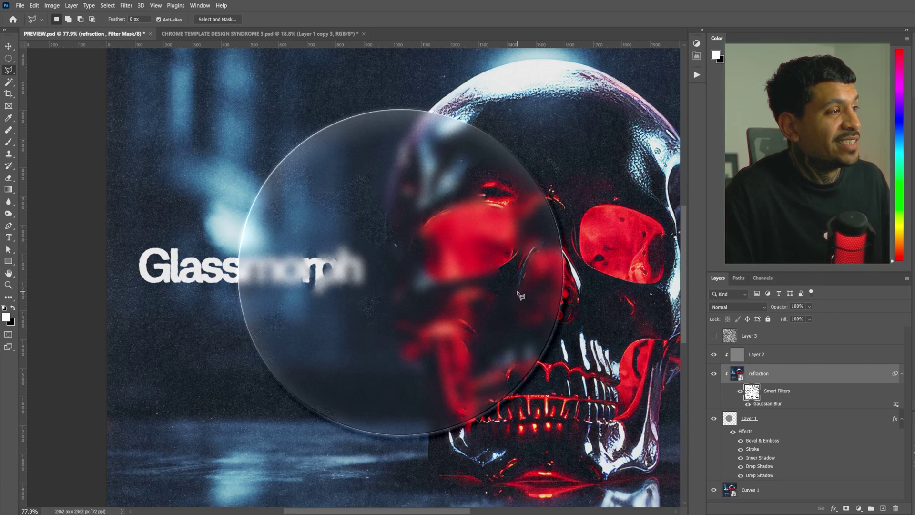
# Shrink the glass circle and move it over the skull's eye.
pyautogui.click(772, 423)
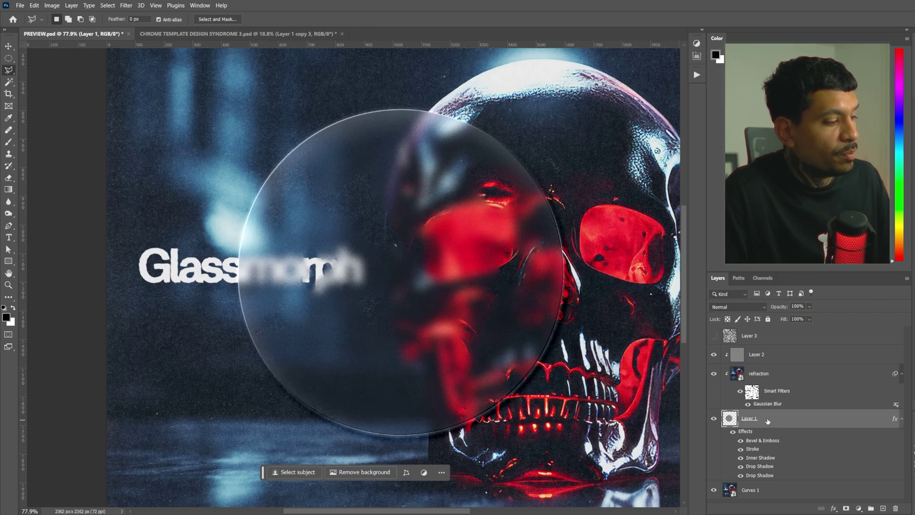
pyautogui.hotkey('ctrl', 't')
pyautogui.moveTo(338, 348)
pyautogui.mouseDown()
pyautogui.moveTo(388, 217)
pyautogui.moveTo(318, 303)
pyautogui.mouseUp()
pyautogui.scroll(-1, 419, 263)
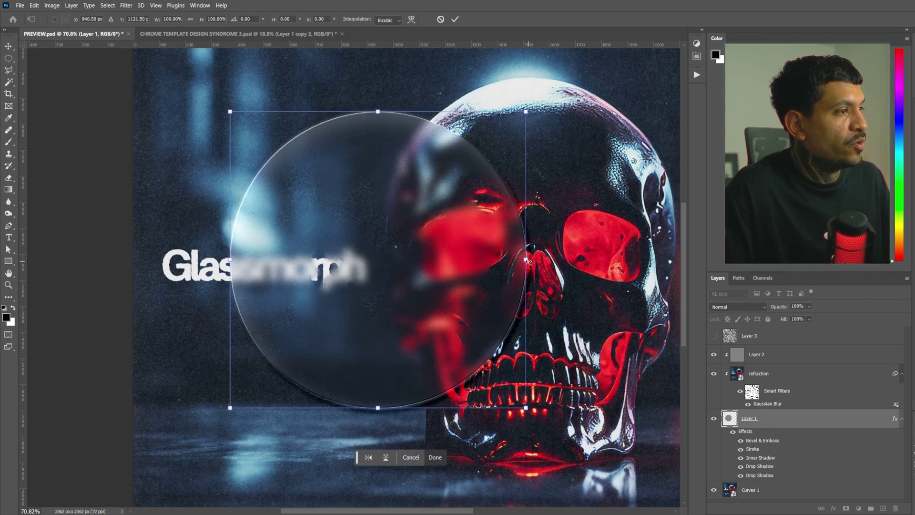
pyautogui.moveTo(527, 261)
pyautogui.mouseDown()
pyautogui.moveTo(450, 260)
pyautogui.moveTo(429, 224)
pyautogui.moveTo(490, 223)
pyautogui.mouseUp()
pyautogui.scroll(-1, 424, 230)
pyautogui.press('Return')
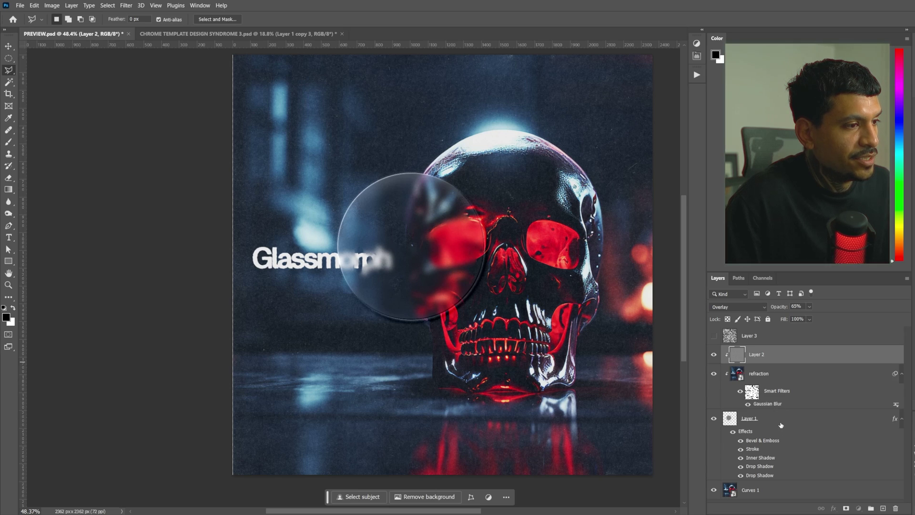
# Group the circle's layers, duplicate the group, and hide the original Group 1.
pyautogui.keyDown('shift'); pyautogui.click(780, 422); pyautogui.keyUp('shift')
pyautogui.hotkey('ctrl', 'g')
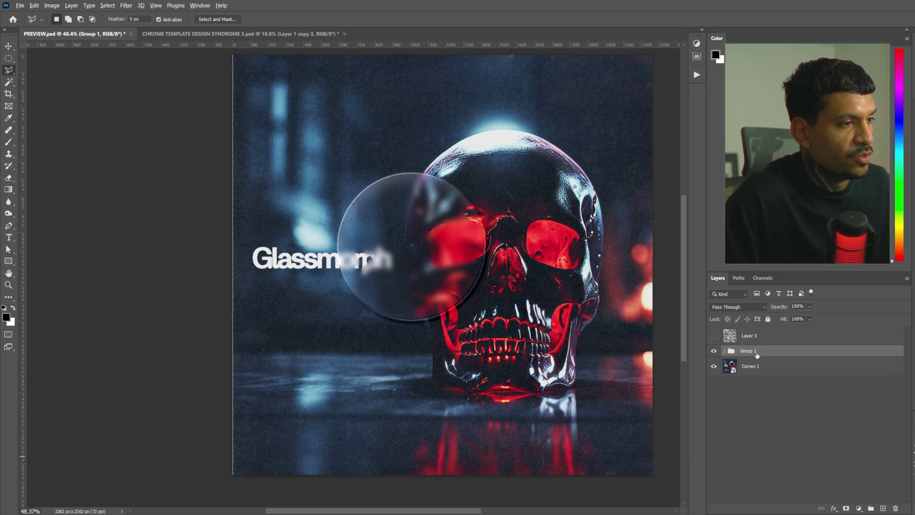
pyautogui.click(713, 363)
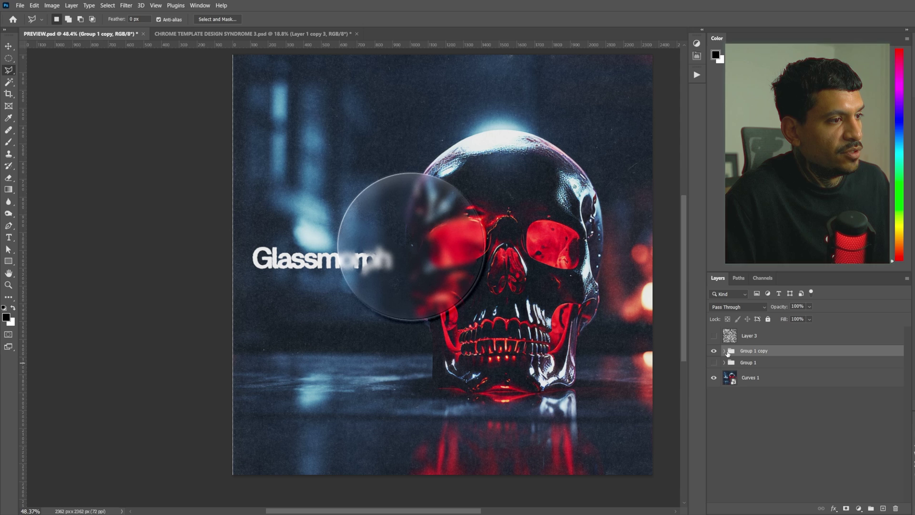
# Fill the copied group's refraction filter mask with white.
pyautogui.click(724, 351)
pyautogui.scroll(-1, 754, 340)
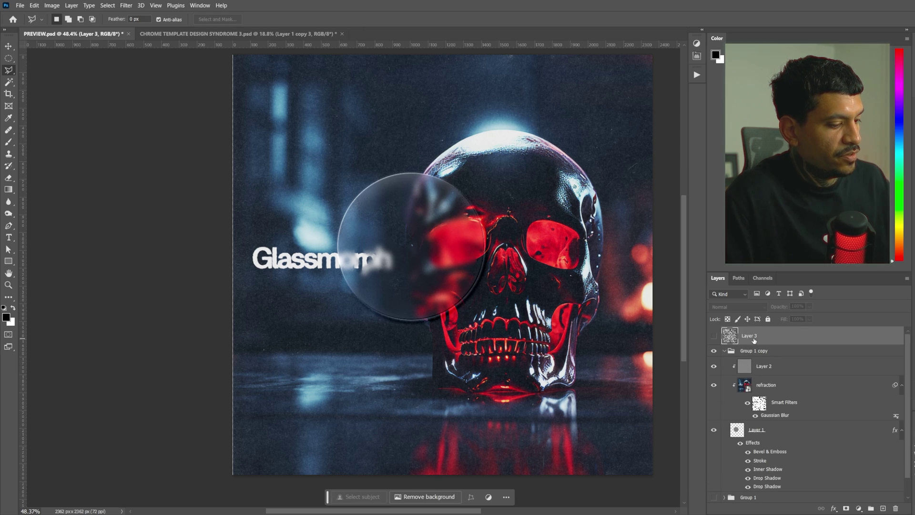
pyautogui.click(759, 385)
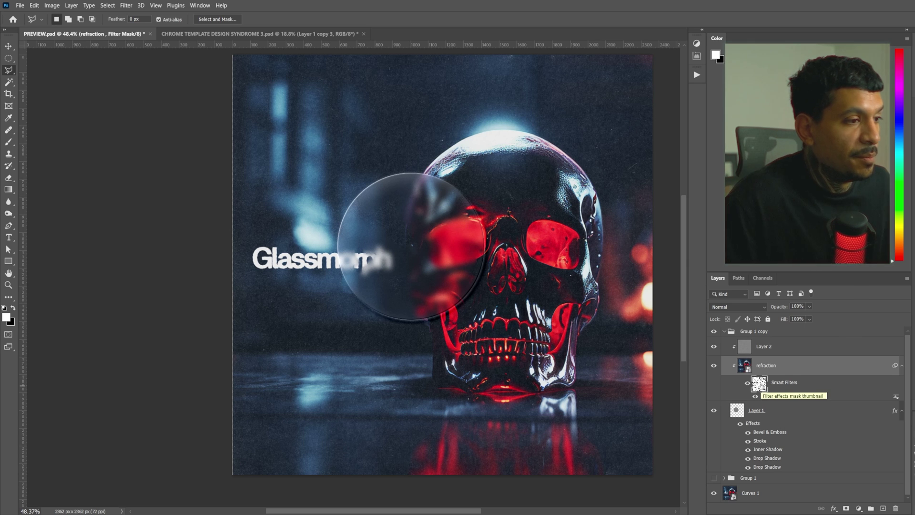
pyautogui.click(34, 5)
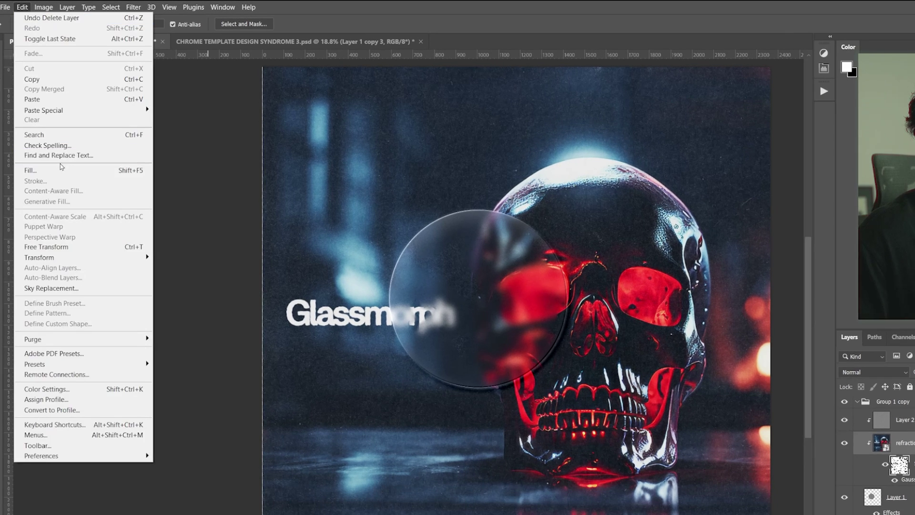
pyautogui.click(61, 168)
pyautogui.click(665, 285)
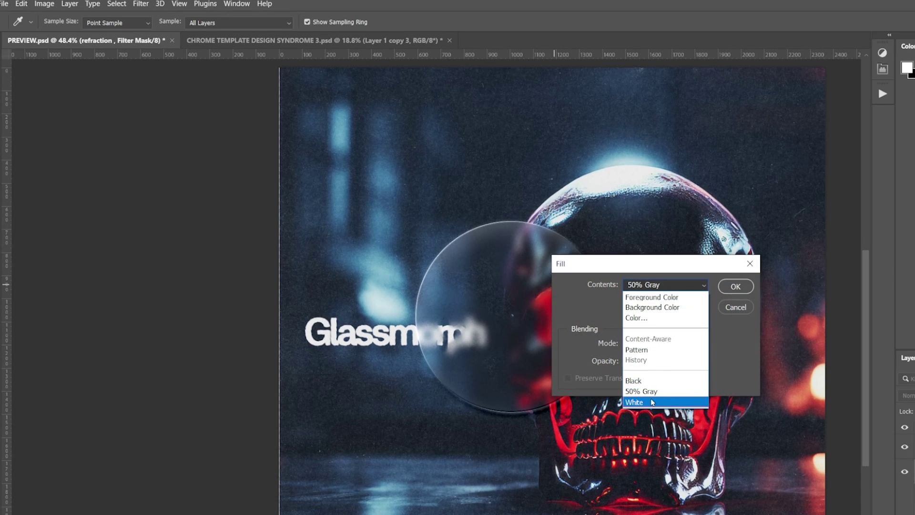
pyautogui.click(653, 402)
pyautogui.click(735, 285)
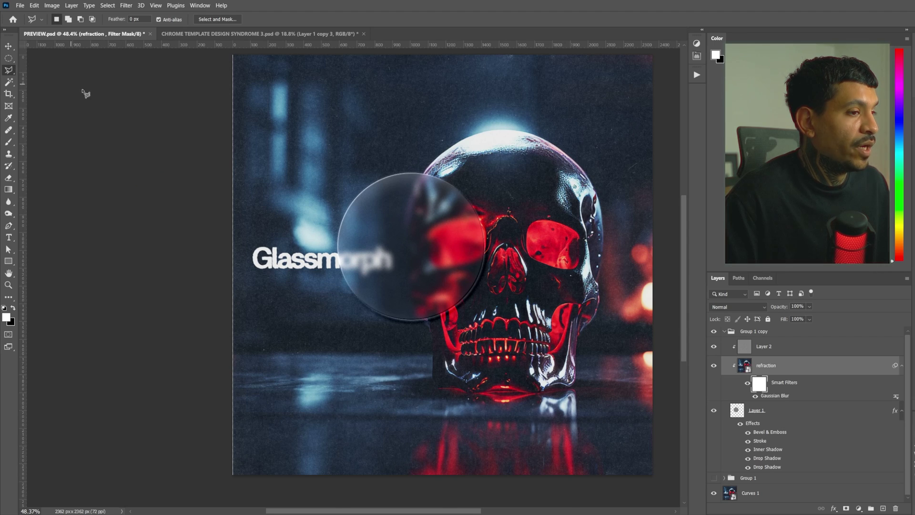
# Lower the Gaussian Blur radius to 10.
pyautogui.scroll(2, 458, 201)
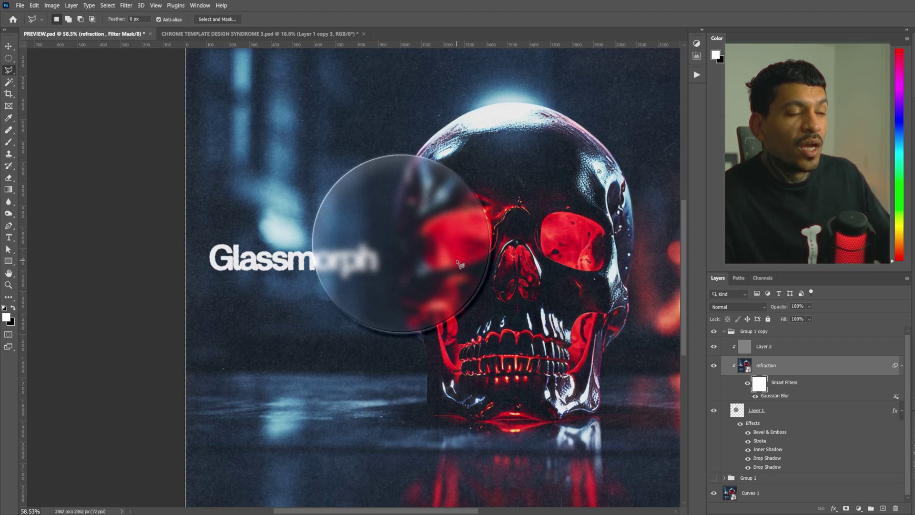
pyautogui.doubleClick(774, 396)
pyautogui.write('10')
pyautogui.press('Return')
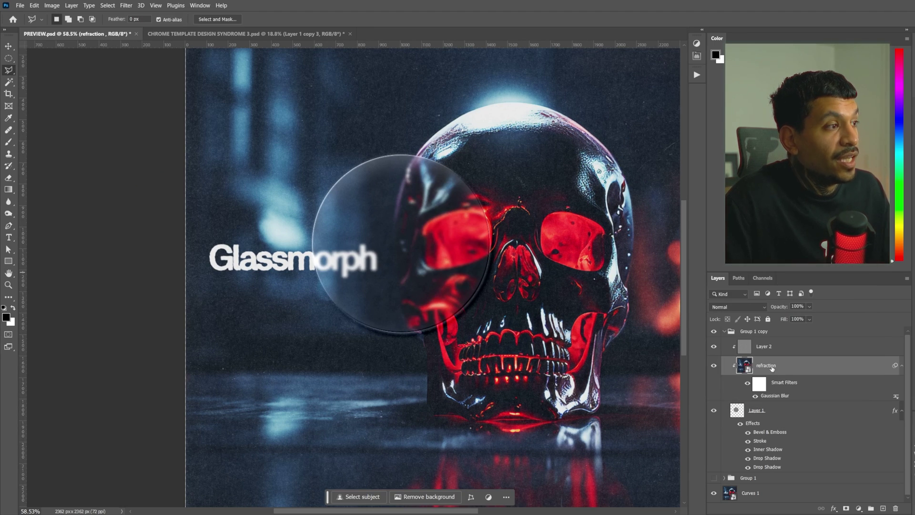
pyautogui.press('l')
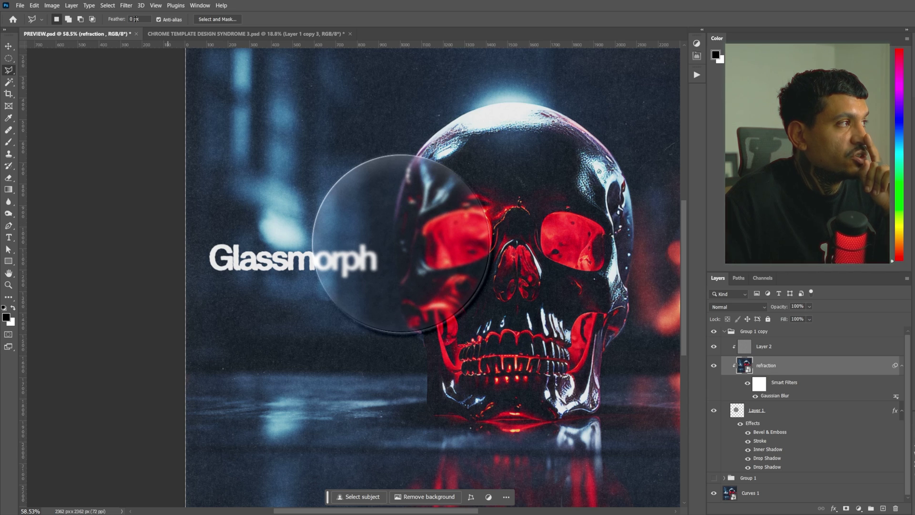
# Apply a Glass filter with Tiny Lens texture, distortion 3 and scaling 91.
pyautogui.click(129, 9)
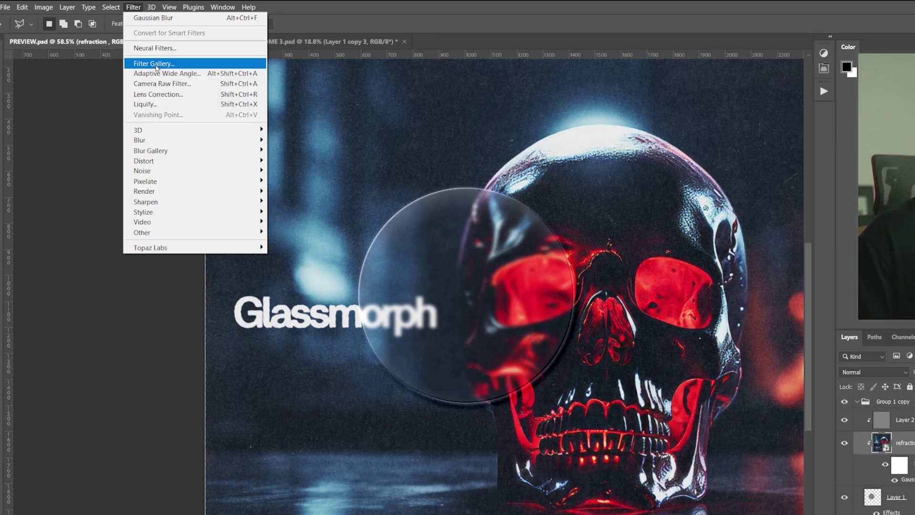
pyautogui.click(151, 51)
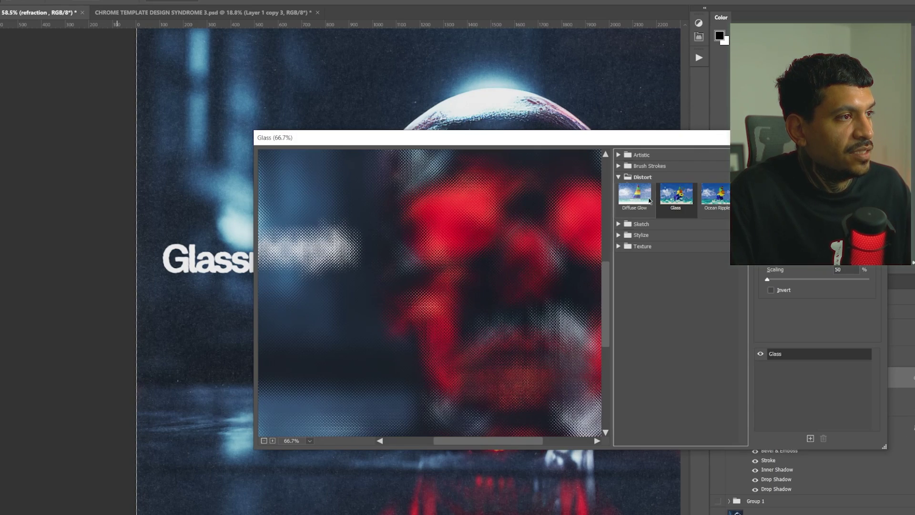
pyautogui.moveTo(753, 145); pyautogui.dragTo(557, 161)
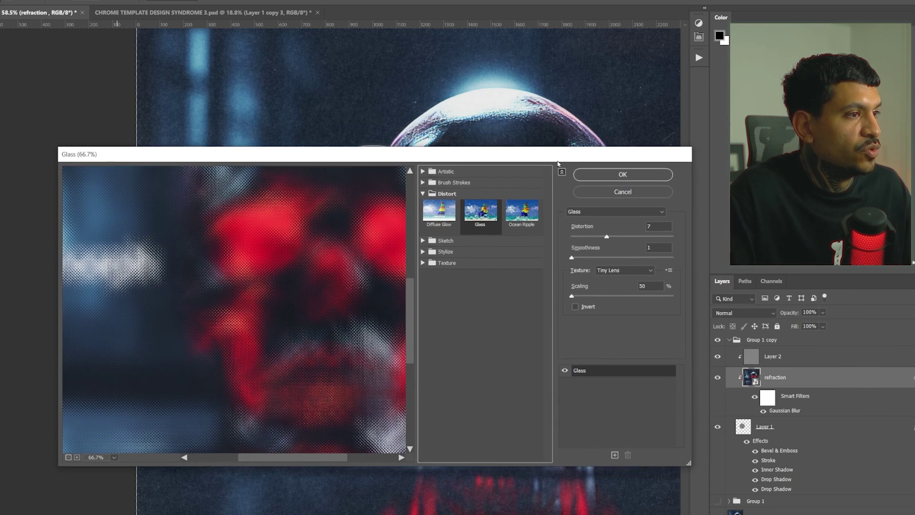
pyautogui.click(614, 287)
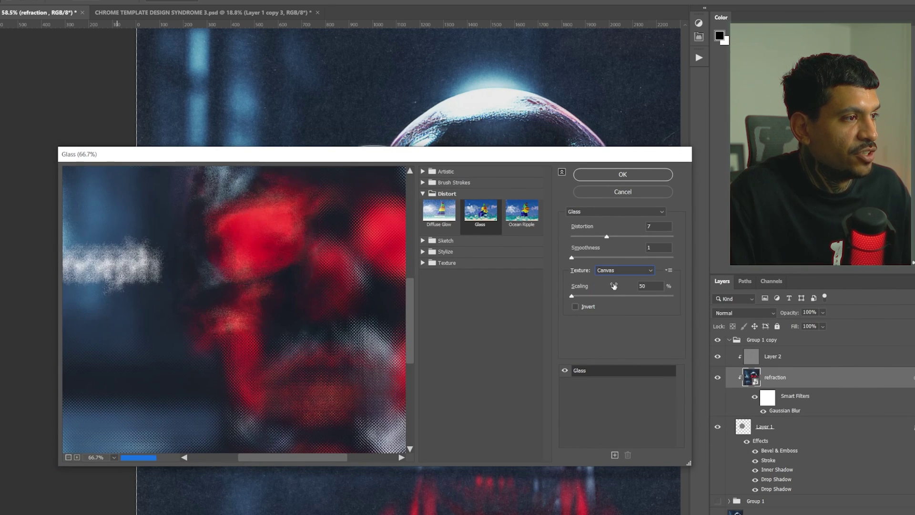
pyautogui.click(621, 304)
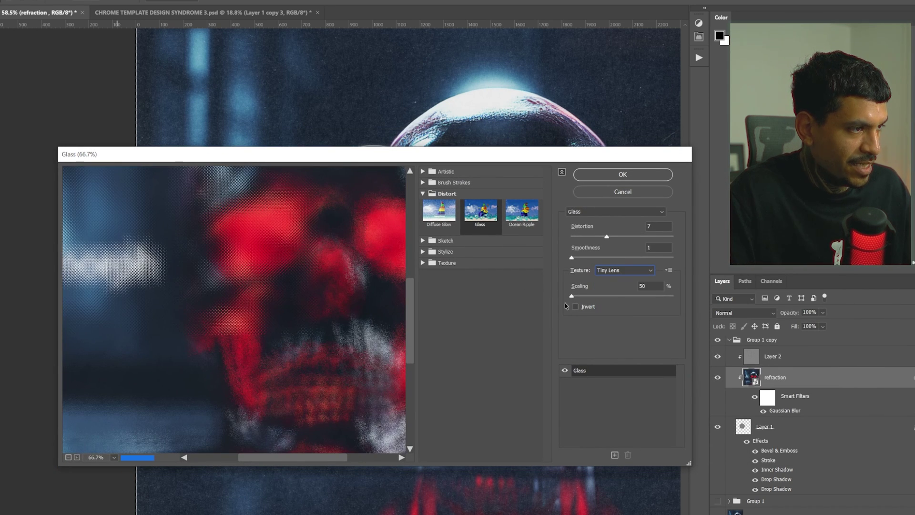
pyautogui.moveTo(308, 274); pyautogui.dragTo(328, 292)
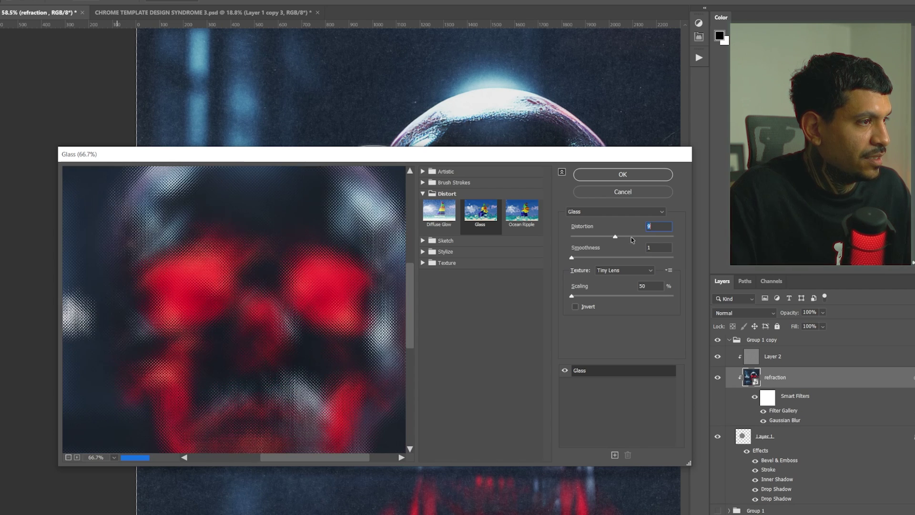
pyautogui.moveTo(607, 237)
pyautogui.mouseDown()
pyautogui.moveTo(585, 236)
pyautogui.moveTo(598, 237)
pyautogui.mouseUp()
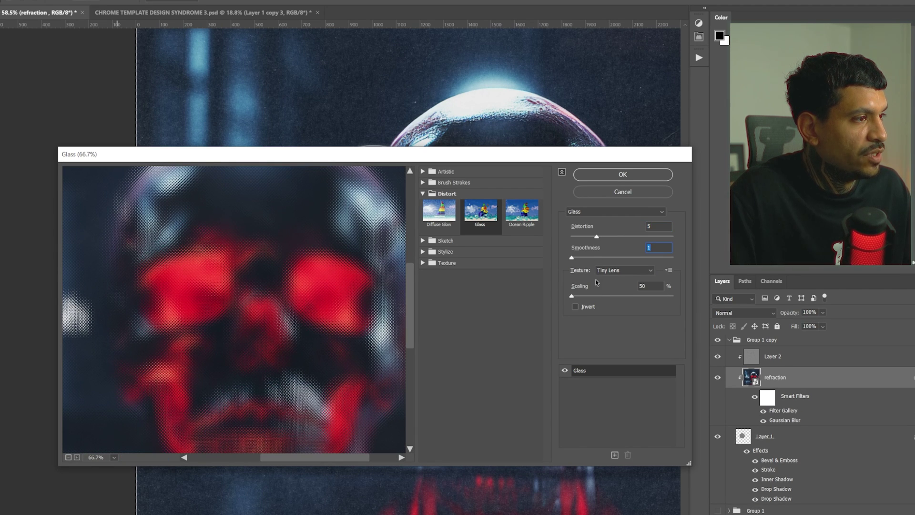
pyautogui.click(600, 296)
pyautogui.press('Return')
# Zoom in and out to inspect the pebbled glass disc, then begin a new document.
pyautogui.scroll(2, 416, 258)
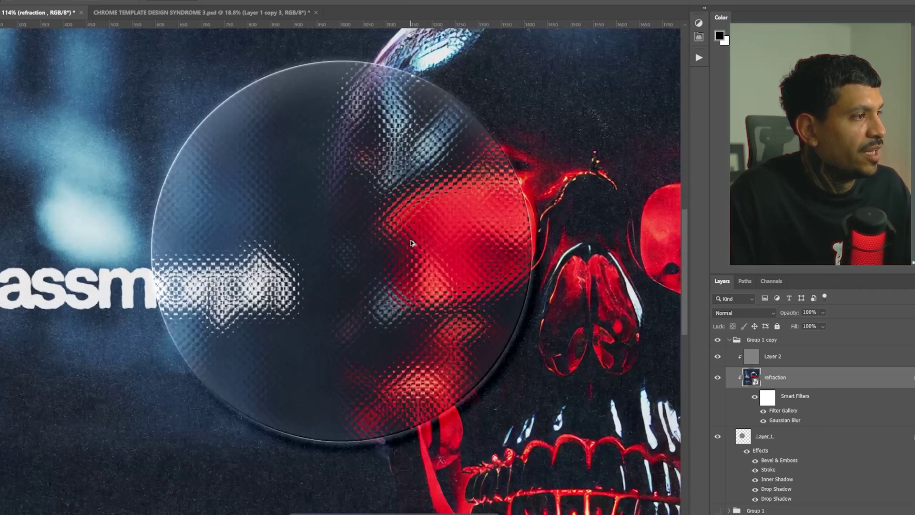
pyautogui.scroll(2, 416, 259)
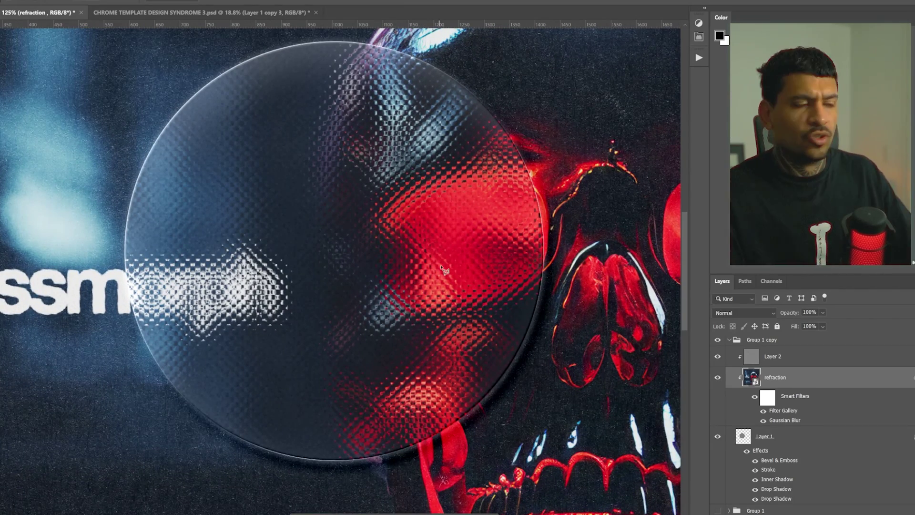
pyautogui.scroll(-1, 455, 308)
pyautogui.scroll(-1, 456, 307)
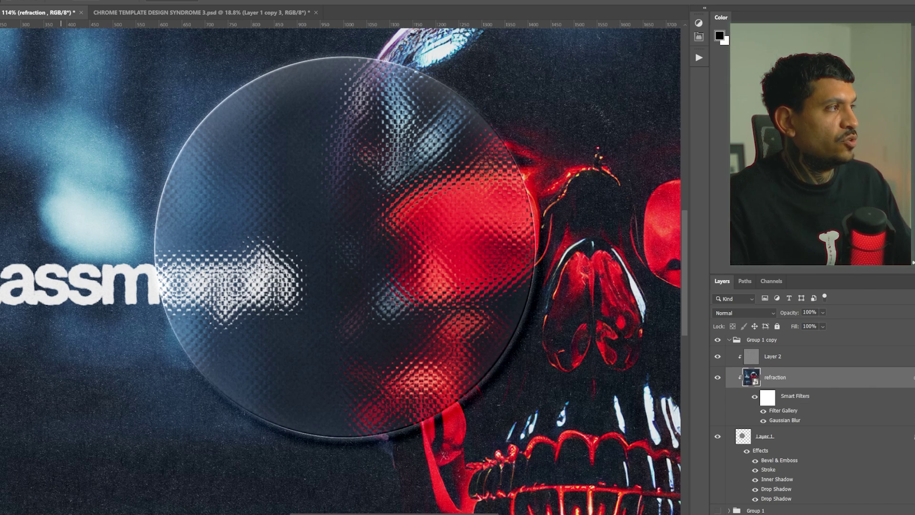
pyautogui.click(23, 7)
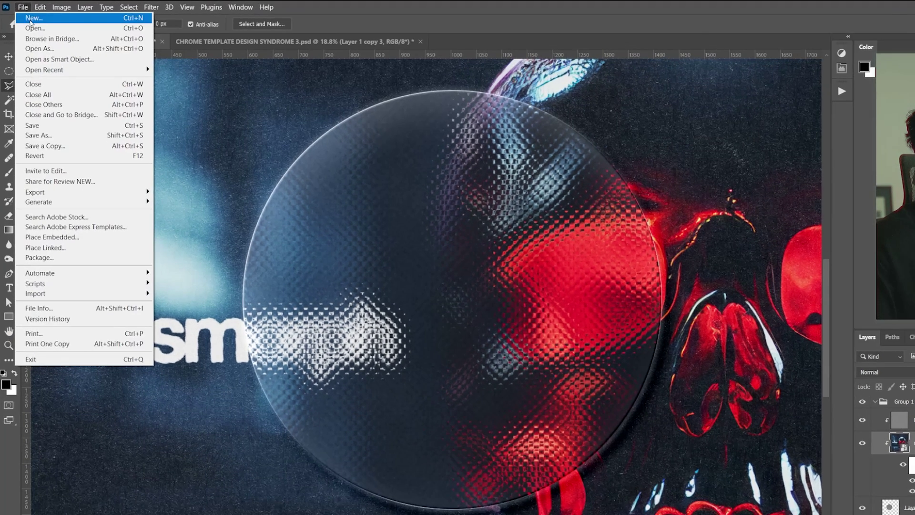
# Create a new 700 by 700 document.
pyautogui.click(30, 19)
pyautogui.write('70')
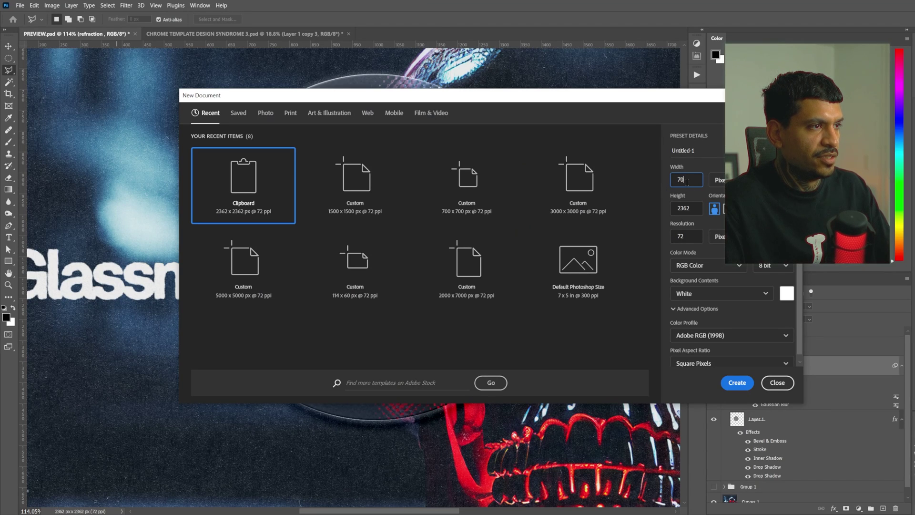
pyautogui.write('700')
pyautogui.press('Return')
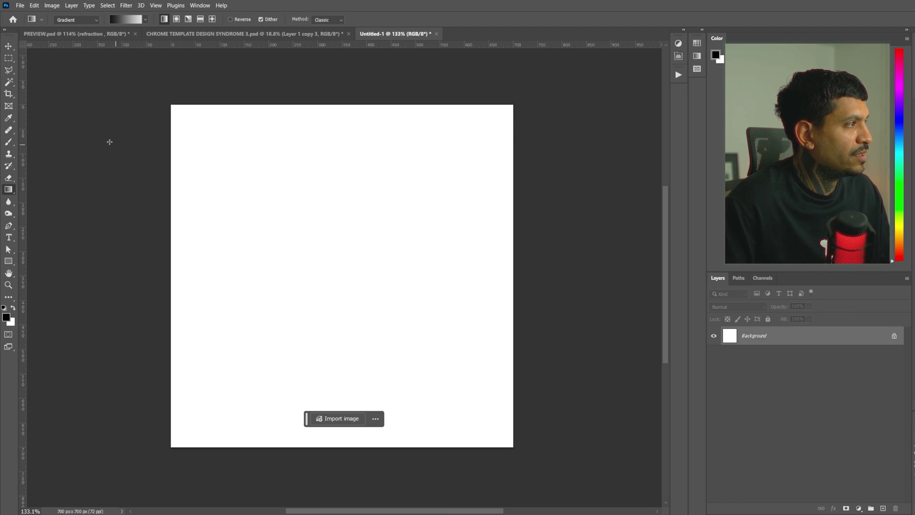
# Fill the canvas with a black-to-white gradient, setting pure white and black stops.
pyautogui.moveTo(165, 273); pyautogui.dragTo(509, 273)
pyautogui.doubleClick(515, 274)
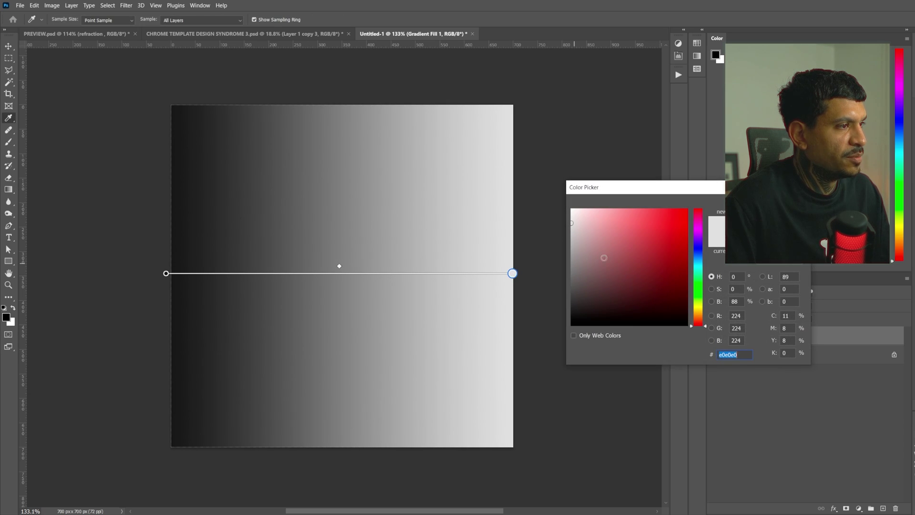
pyautogui.press('Return')
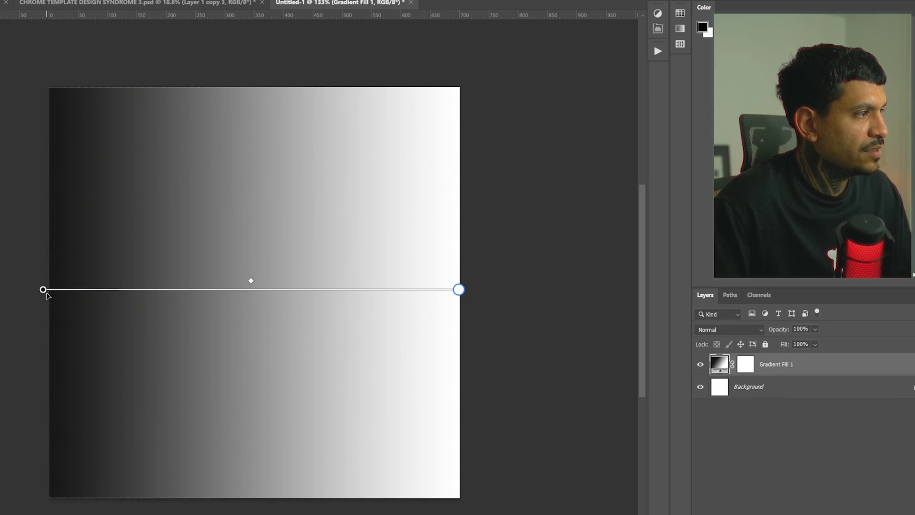
pyautogui.doubleClick(166, 273)
pyautogui.press('Return')
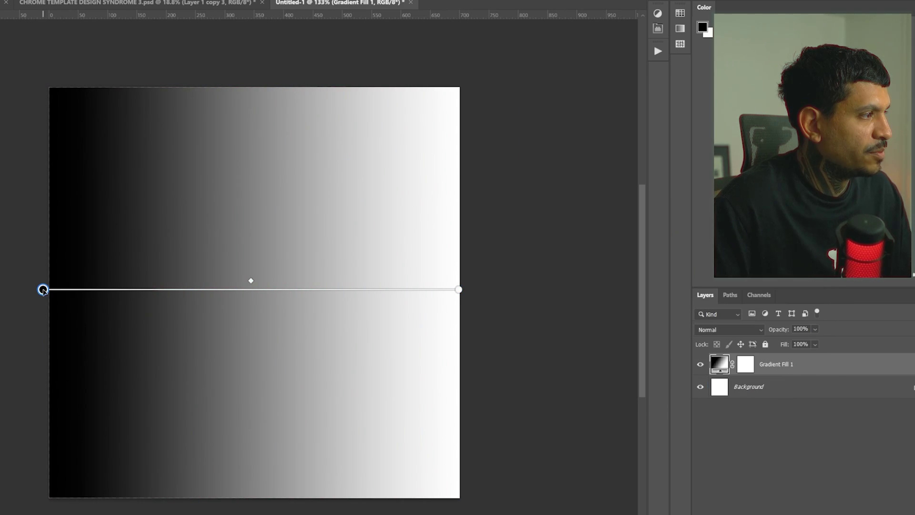
pyautogui.moveTo(43, 289); pyautogui.dragTo(50, 290)
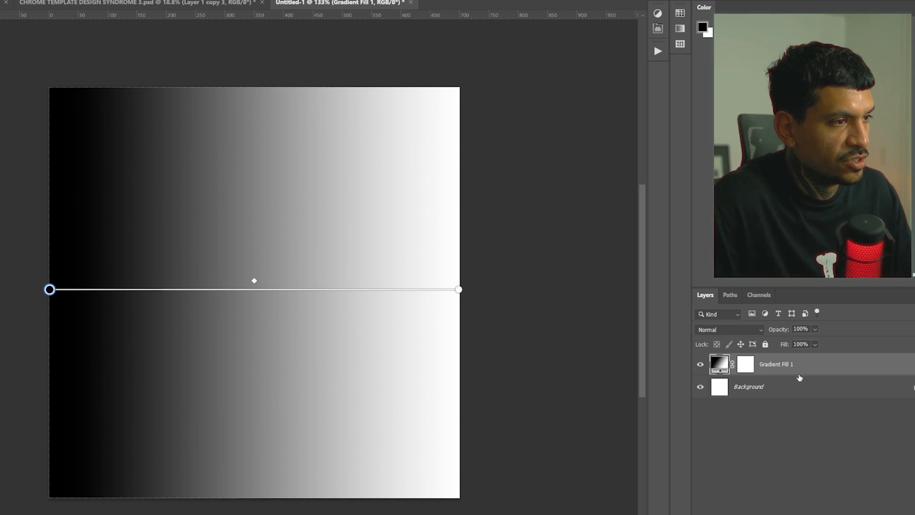
# Rasterize the gradient layer, apply and remove its mask, and squeeze it narrower.
pyautogui.rightClick(782, 342)
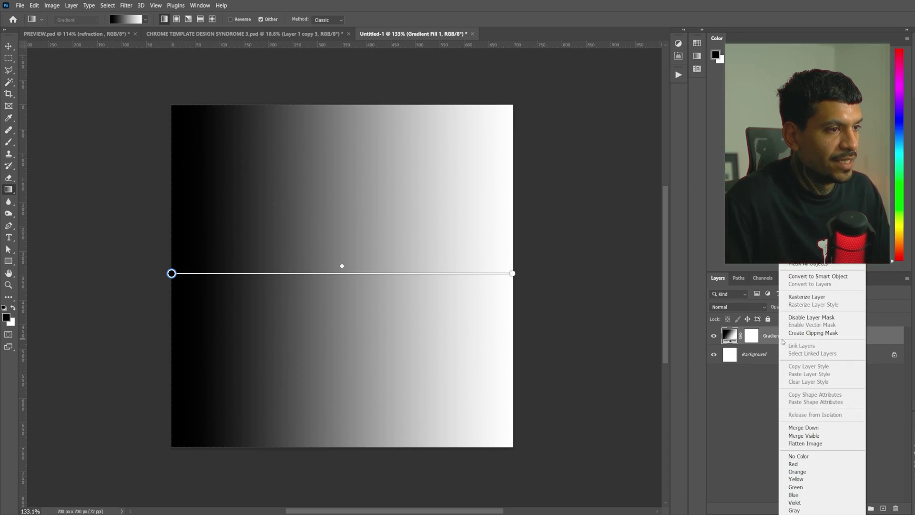
pyautogui.click(818, 296)
pyautogui.moveTo(752, 335); pyautogui.dragTo(871, 471)
pyautogui.moveTo(893, 509); pyautogui.dragTo(894, 509)
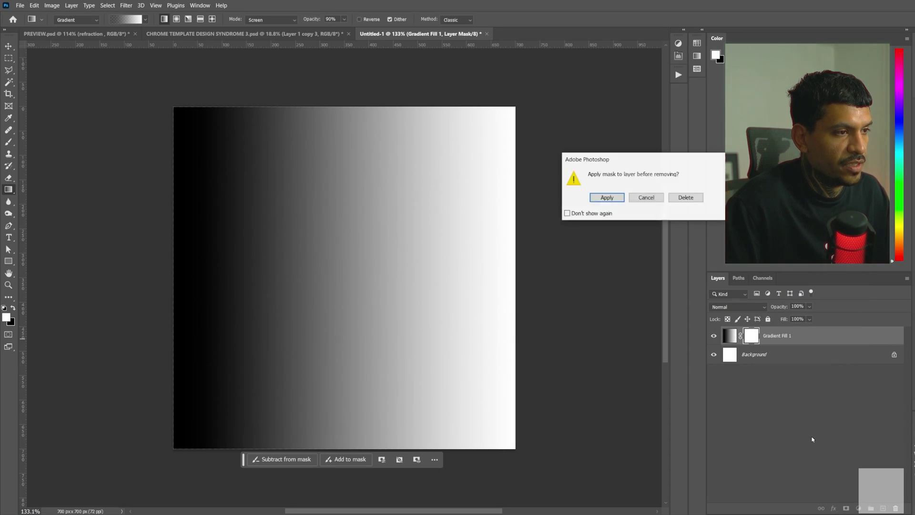
pyautogui.click(607, 195)
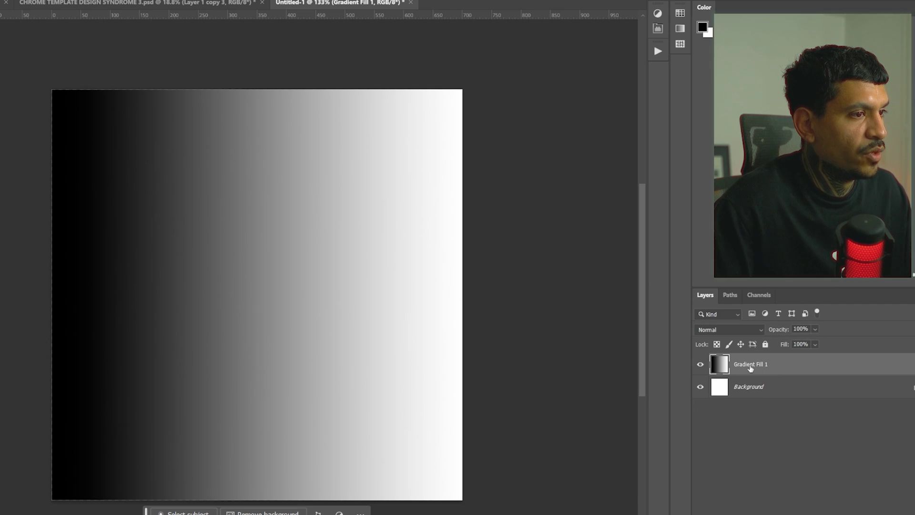
pyautogui.hotkey('ctrl', 't')
pyautogui.moveTo(515, 277); pyautogui.dragTo(257, 274)
# Tile copies of the thin gradient strip across the canvas and merge them into one layer.
pyautogui.moveTo(152, 290); pyautogui.dragTo(74, 290)
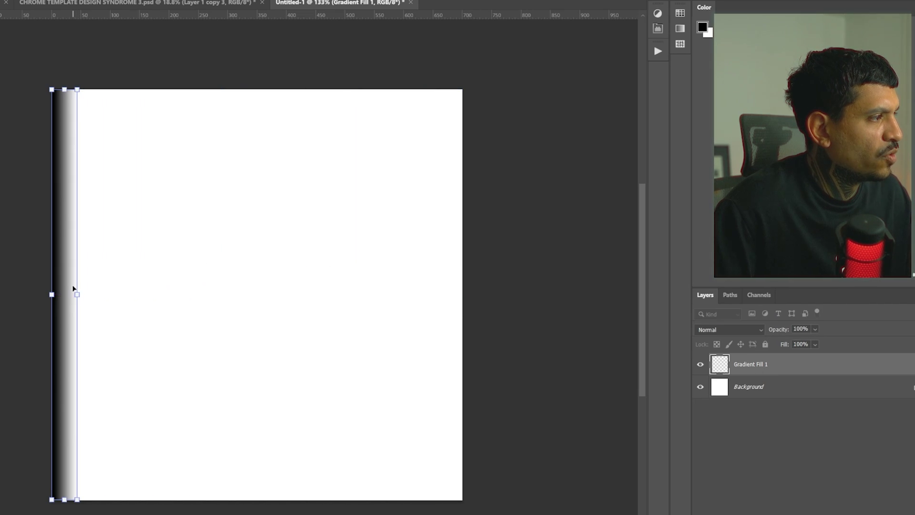
pyautogui.press('Return')
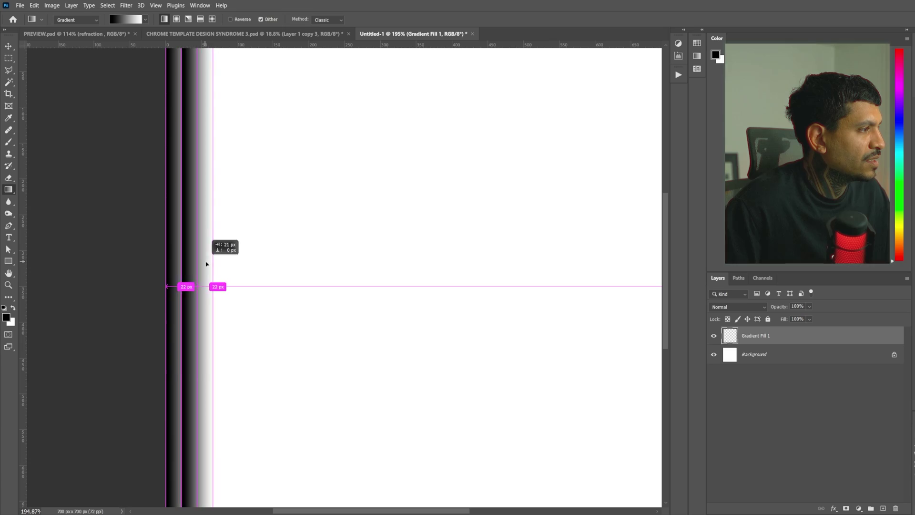
pyautogui.moveTo(220, 255)
pyautogui.mouseDown()
pyautogui.moveTo(221, 265)
pyautogui.moveTo(317, 292)
pyautogui.moveTo(425, 311)
pyautogui.mouseUp()
pyautogui.scroll(-2, 425, 311)
pyautogui.moveTo(504, 260); pyautogui.dragTo(603, 260)
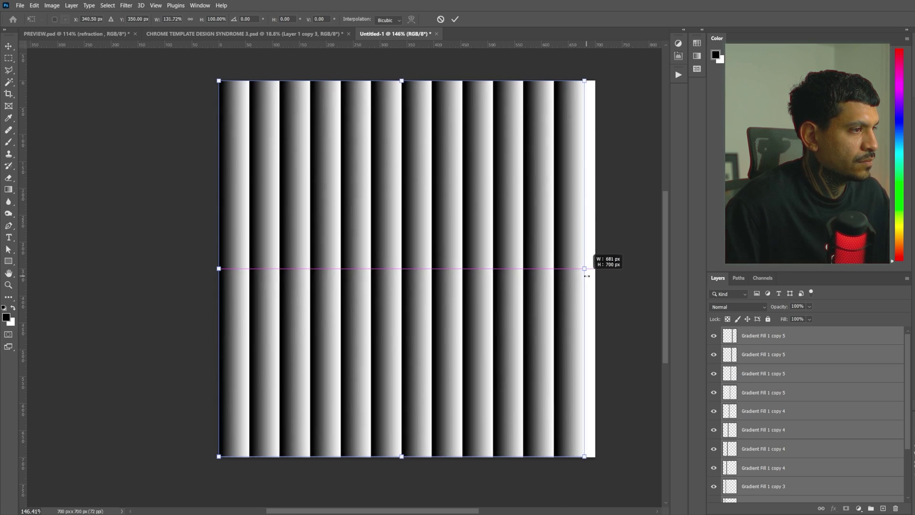
pyautogui.scroll(1, 450, 283)
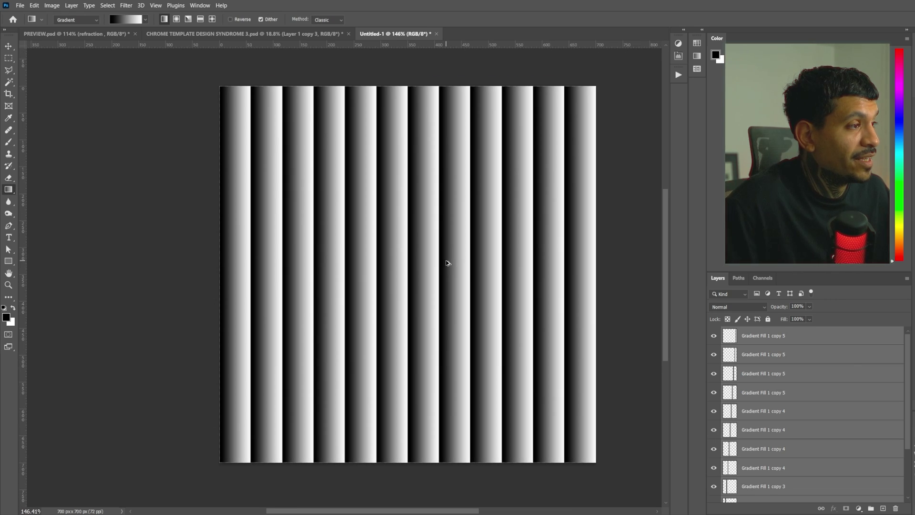
pyautogui.rightClick(769, 386)
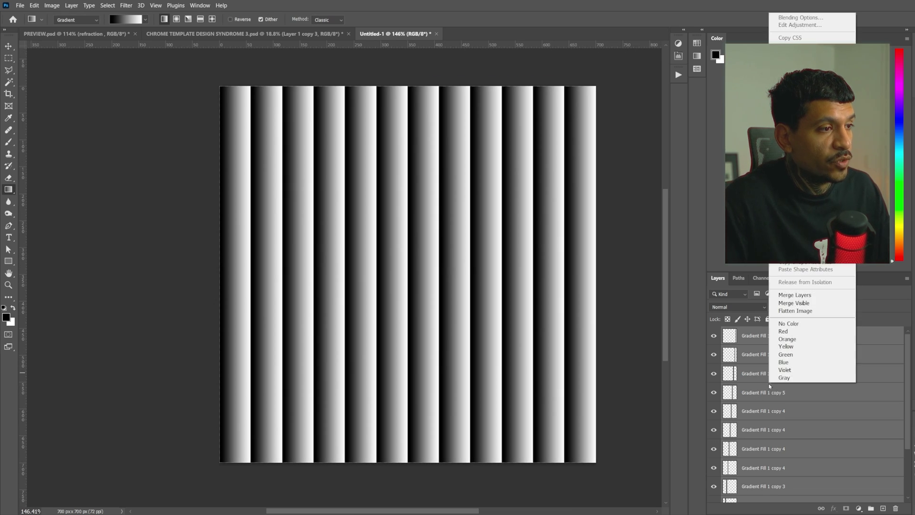
pyautogui.click(805, 295)
# Save a copy of the stripe texture as a PSD file.
pyautogui.scroll(-1, 563, 296)
pyautogui.hotkey('alt', '[')
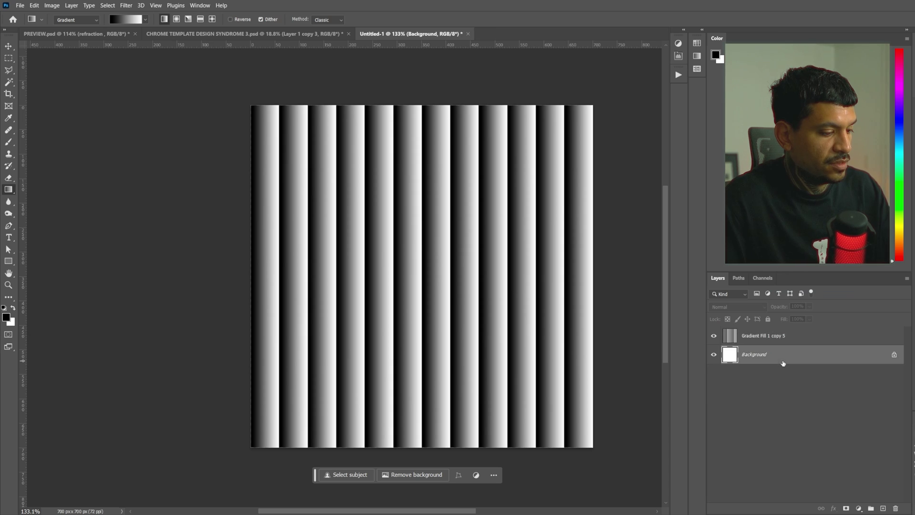
pyautogui.press('Delete')
pyautogui.hotkey('ctrl', 's')
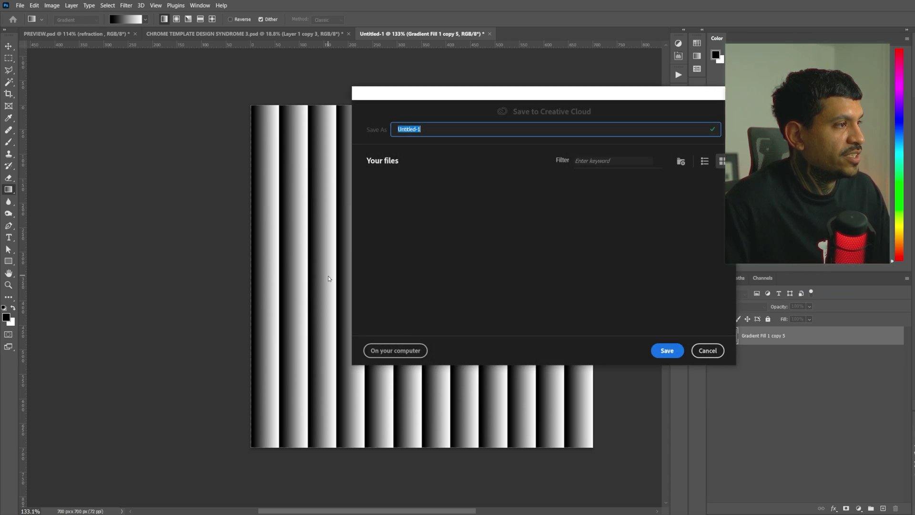
pyautogui.press('Escape')
pyautogui.hotkey('ctrl', 'alt', 's')
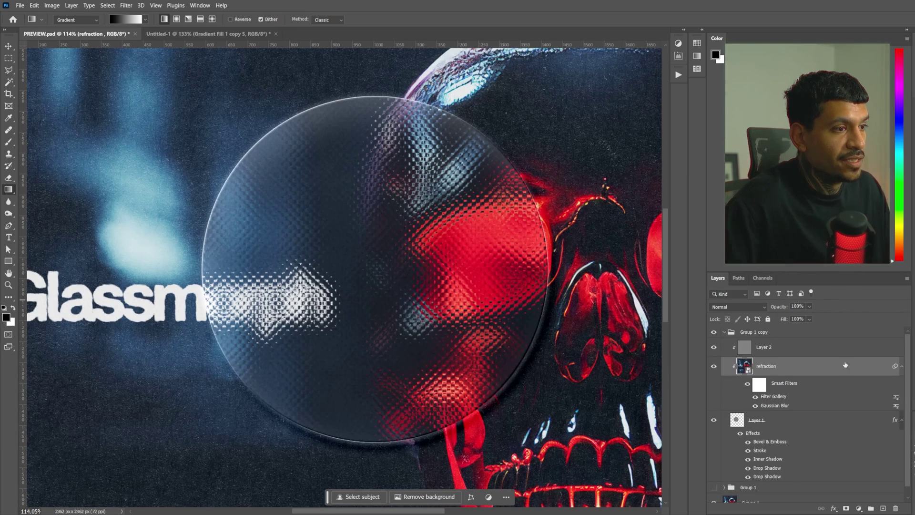
# Load displacement.psd as the custom texture in the Glass smart filter.
pyautogui.doubleClick(775, 399)
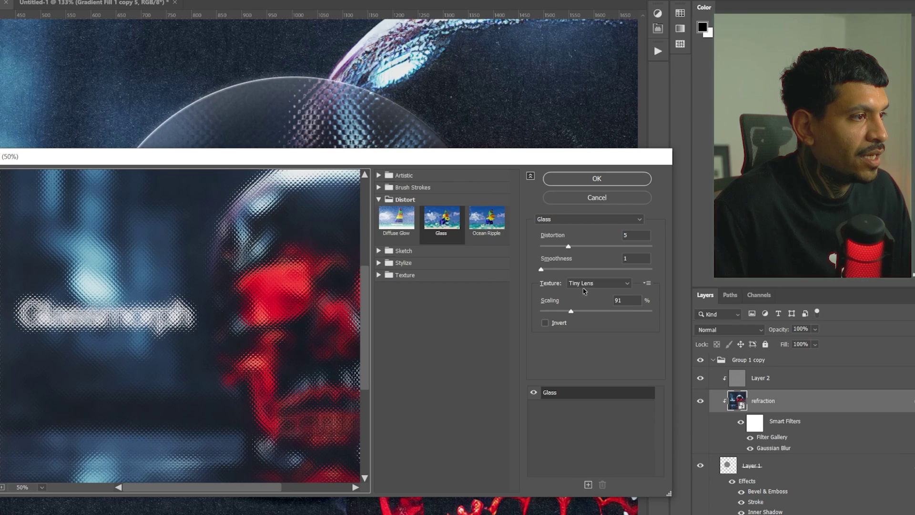
pyautogui.click(622, 268)
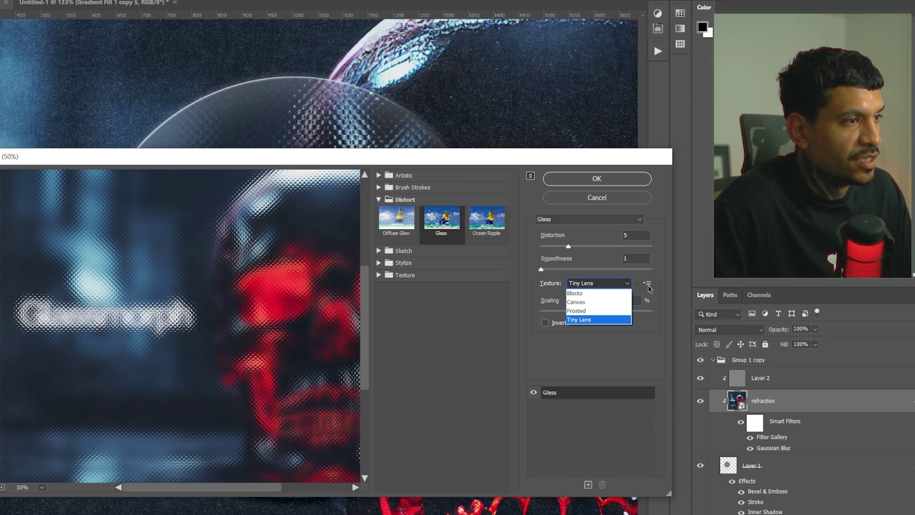
pyautogui.click(647, 283)
pyautogui.click(661, 294)
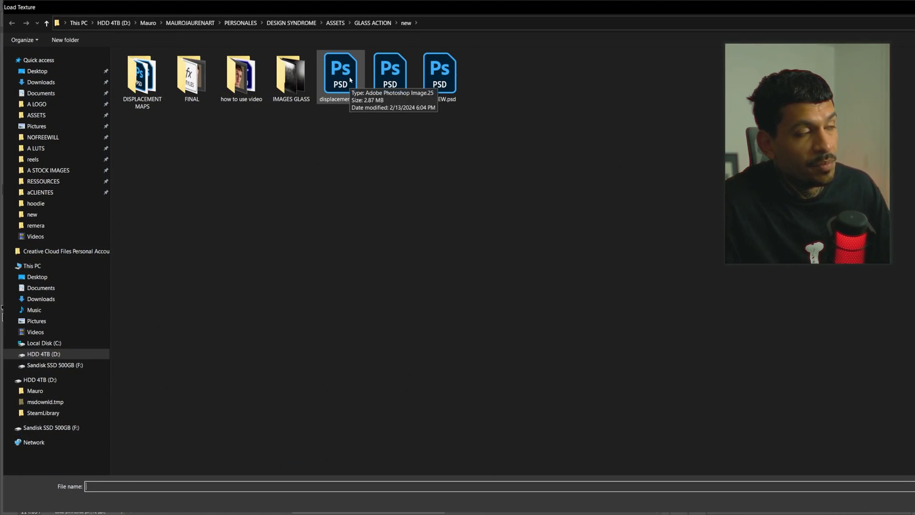
pyautogui.doubleClick(340, 74)
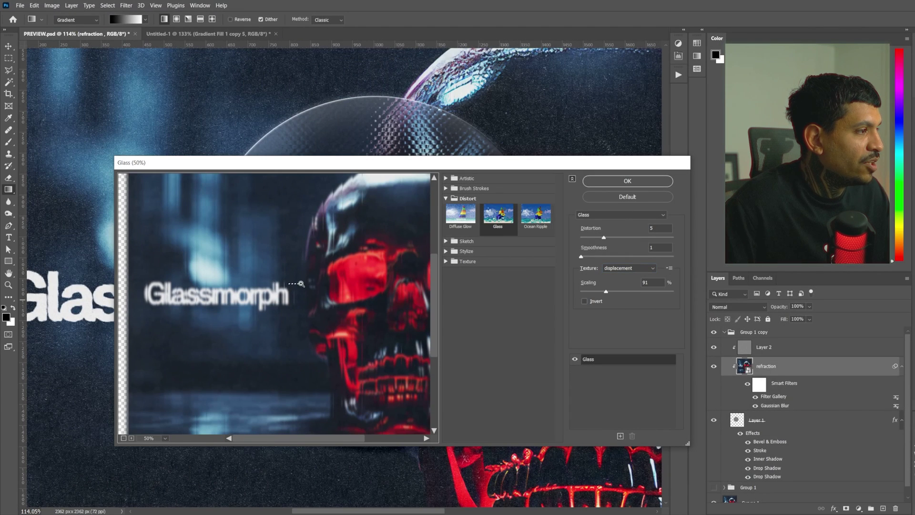
# Set Glass scaling 118, distortion 20 and smoothness 7, and apply it.
pyautogui.moveTo(287, 283); pyautogui.dragTo(349, 337)
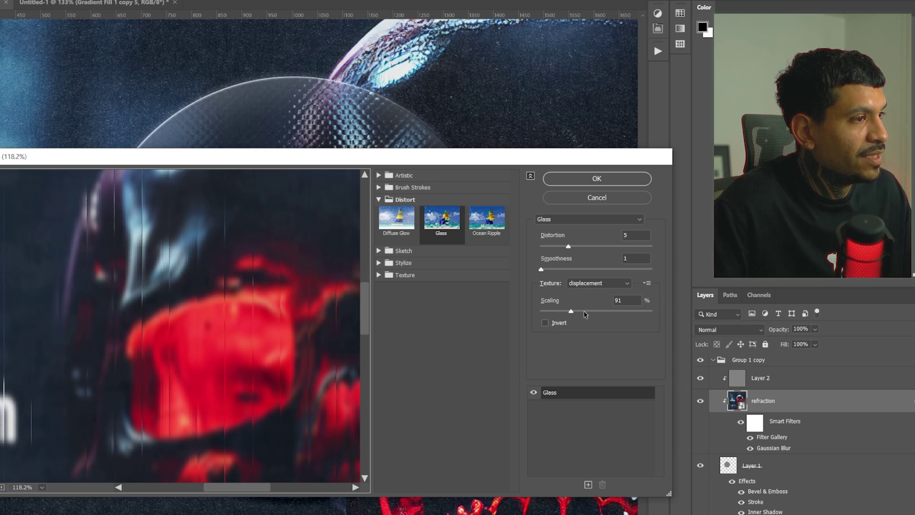
pyautogui.moveTo(585, 314); pyautogui.dragTo(591, 311)
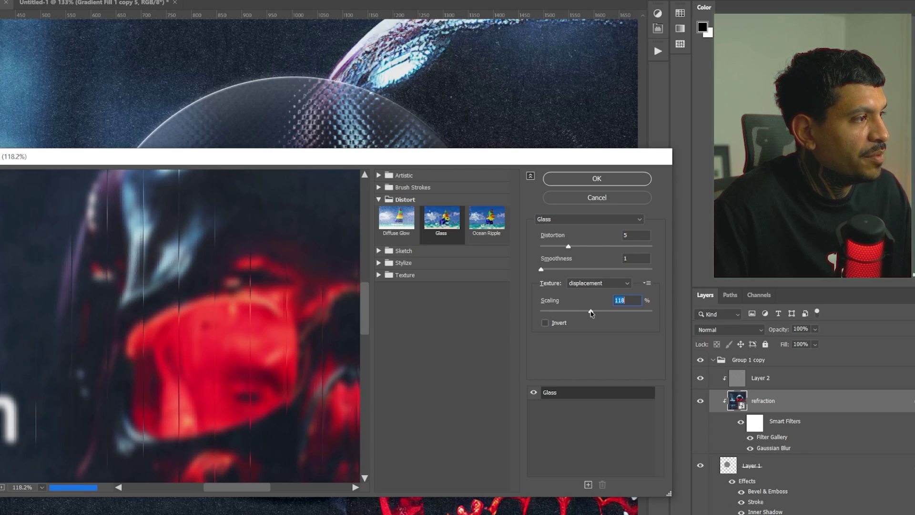
pyautogui.moveTo(568, 247); pyautogui.dragTo(651, 247)
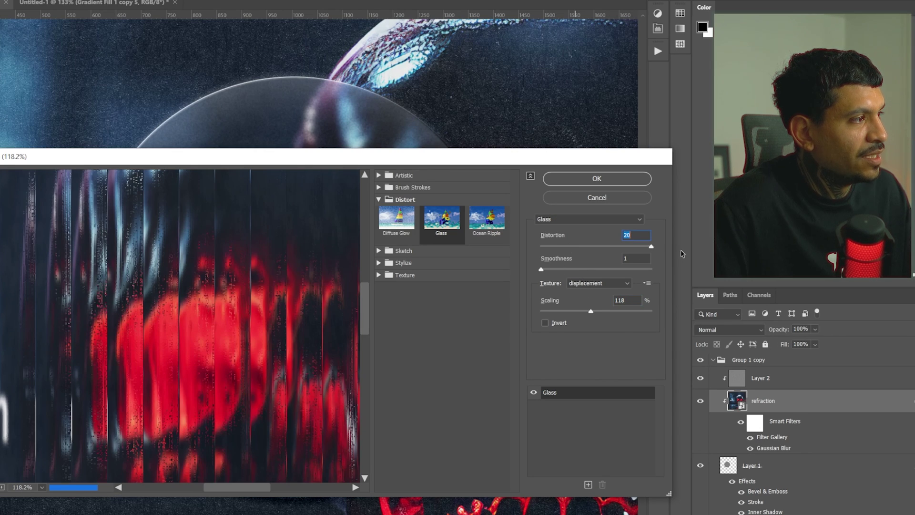
pyautogui.moveTo(541, 269); pyautogui.dragTo(588, 269)
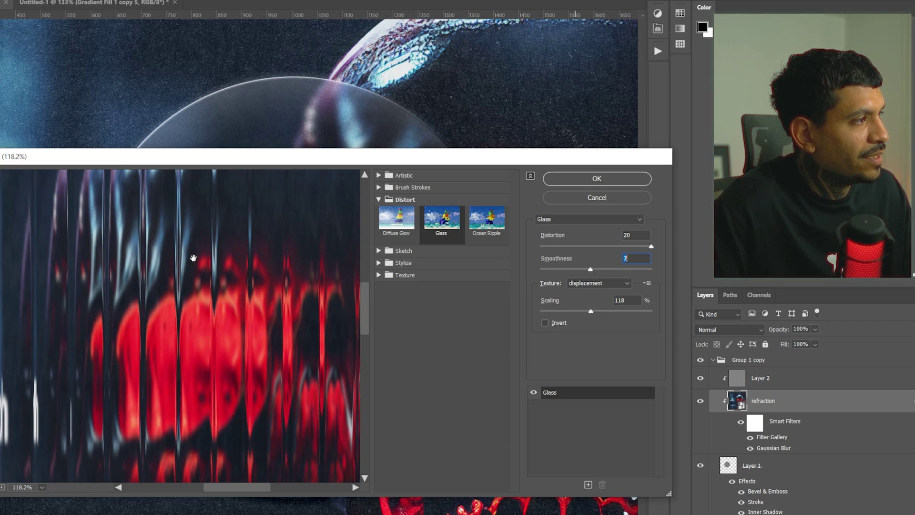
pyautogui.click(597, 178)
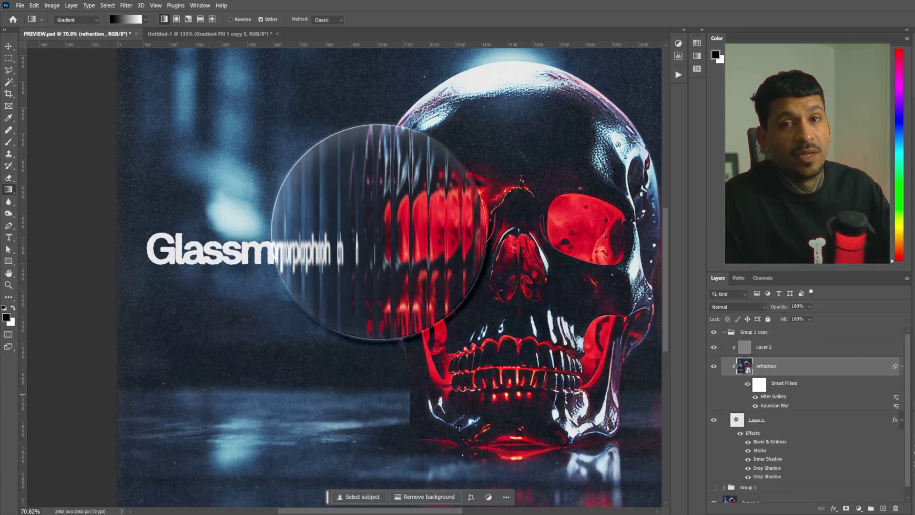